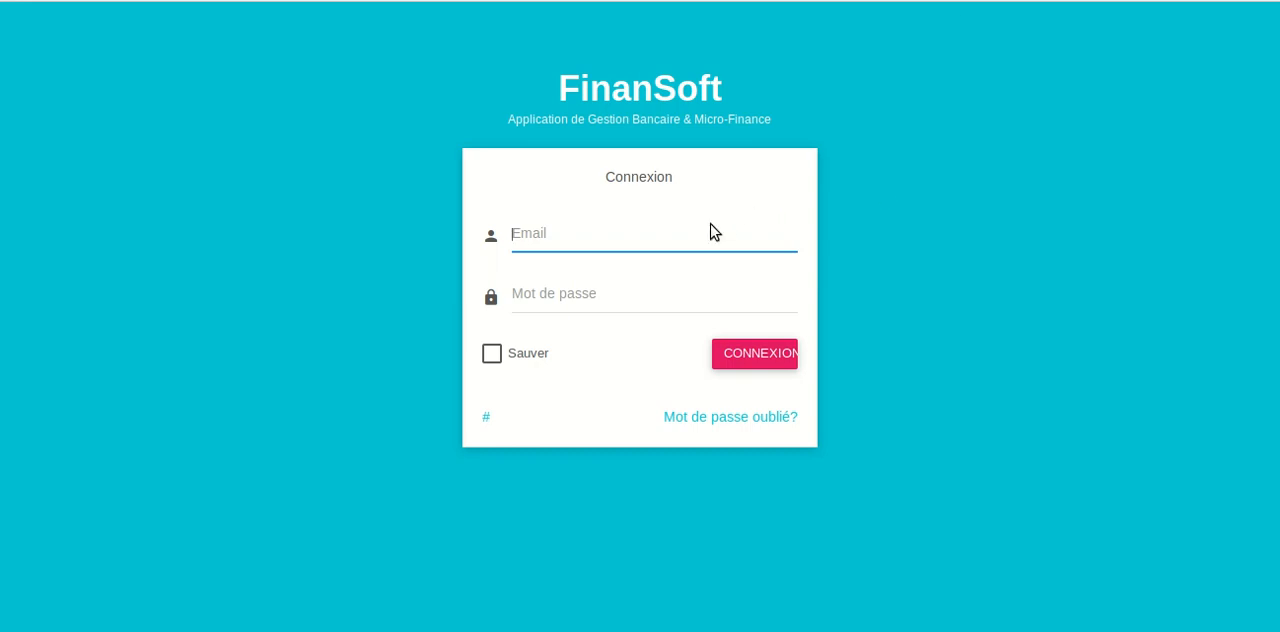
# Try to log in with a saved account email and the account password
pyautogui.click(698, 250)
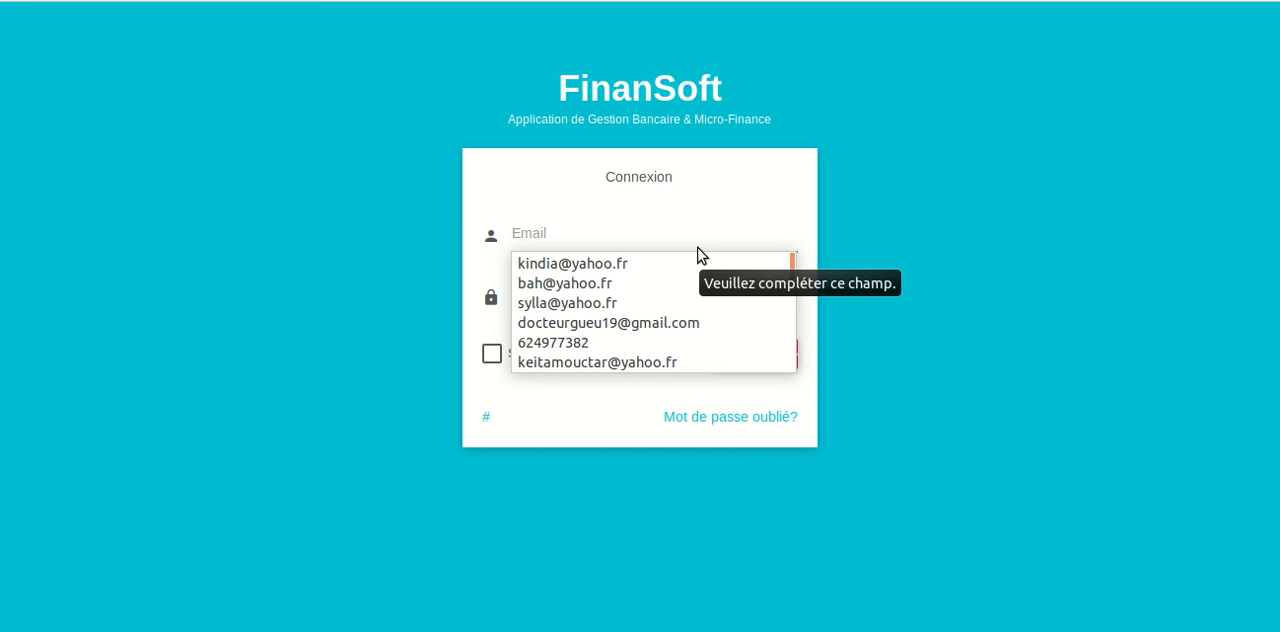
pyautogui.click(637, 265)
pyautogui.click(633, 310)
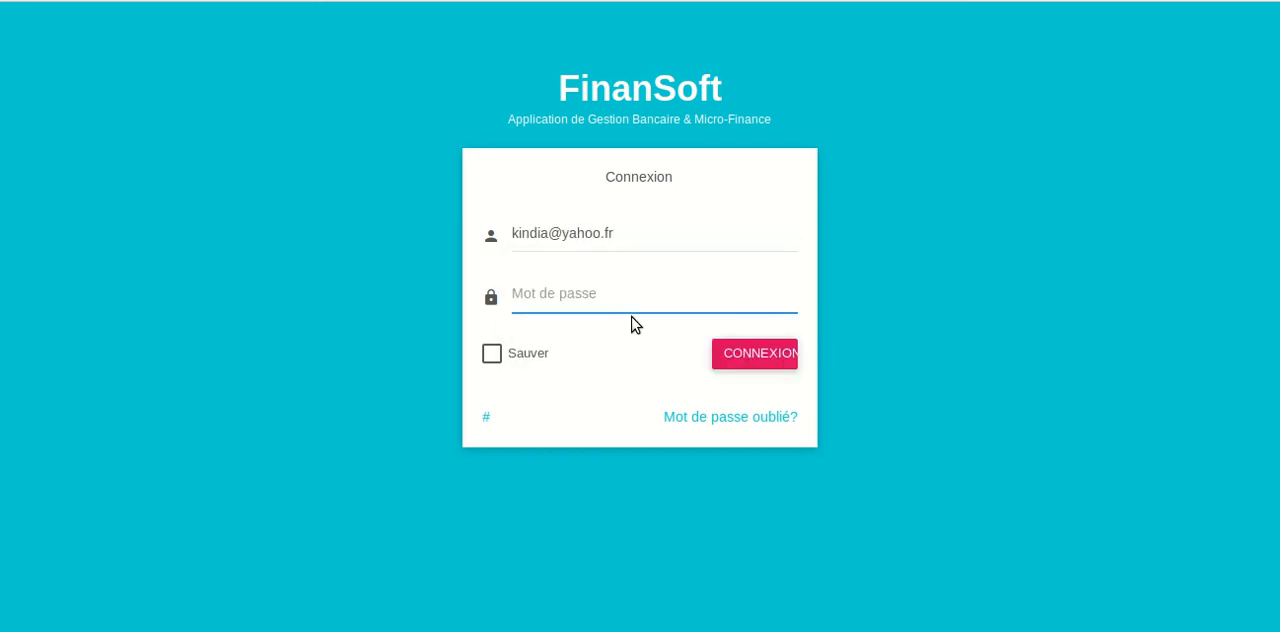
pyautogui.write('•••••••••')
pyautogui.press('Return')
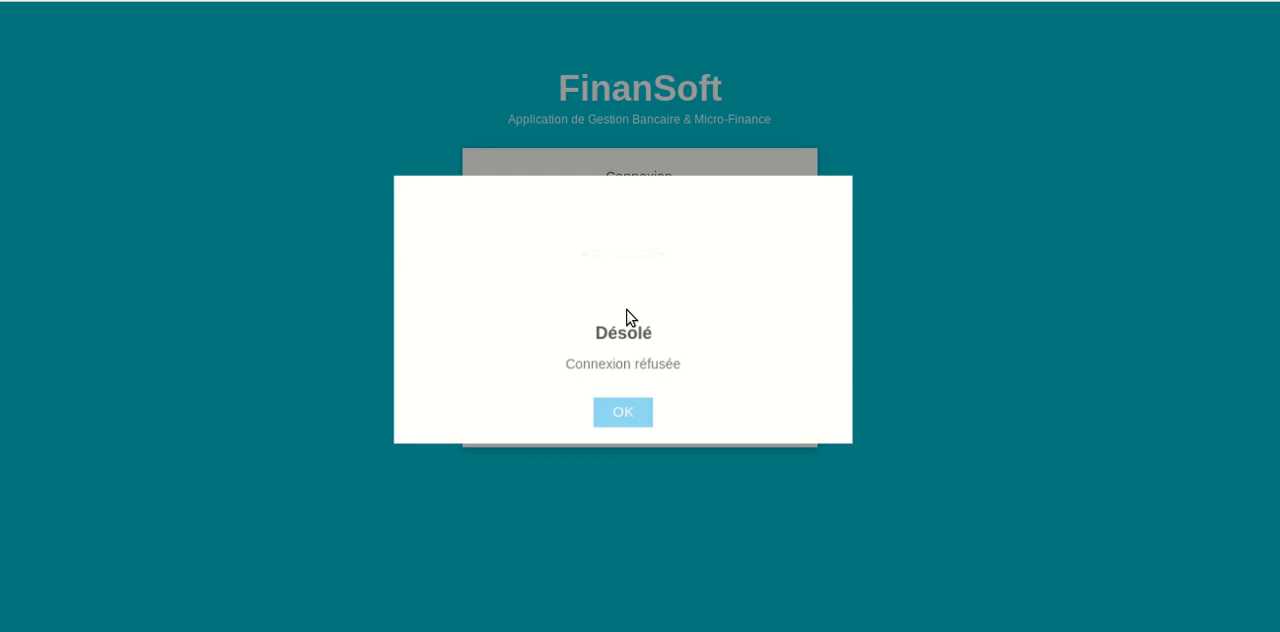
pyautogui.click(622, 415)
# Log in by entering the agency manager's email and the account password
pyautogui.click(591, 231)
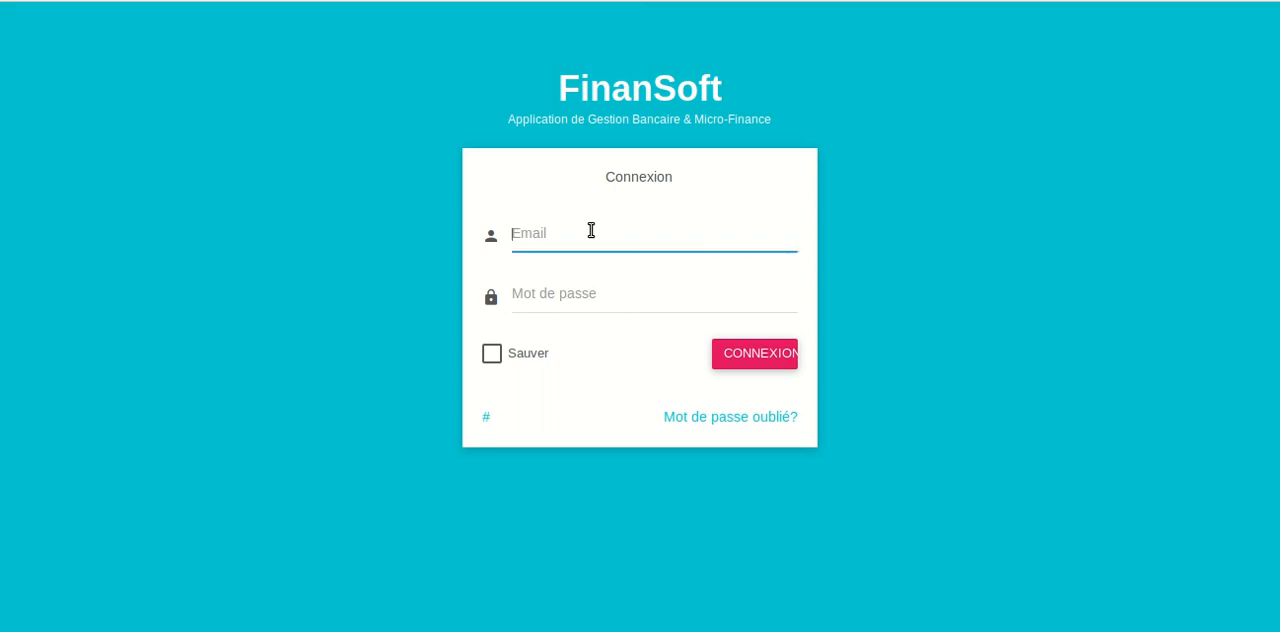
pyautogui.write('kindi')
pyautogui.press('Down')
pyautogui.press('Tab')
pyautogui.write('•••••••••')
pyautogui.press('Return')
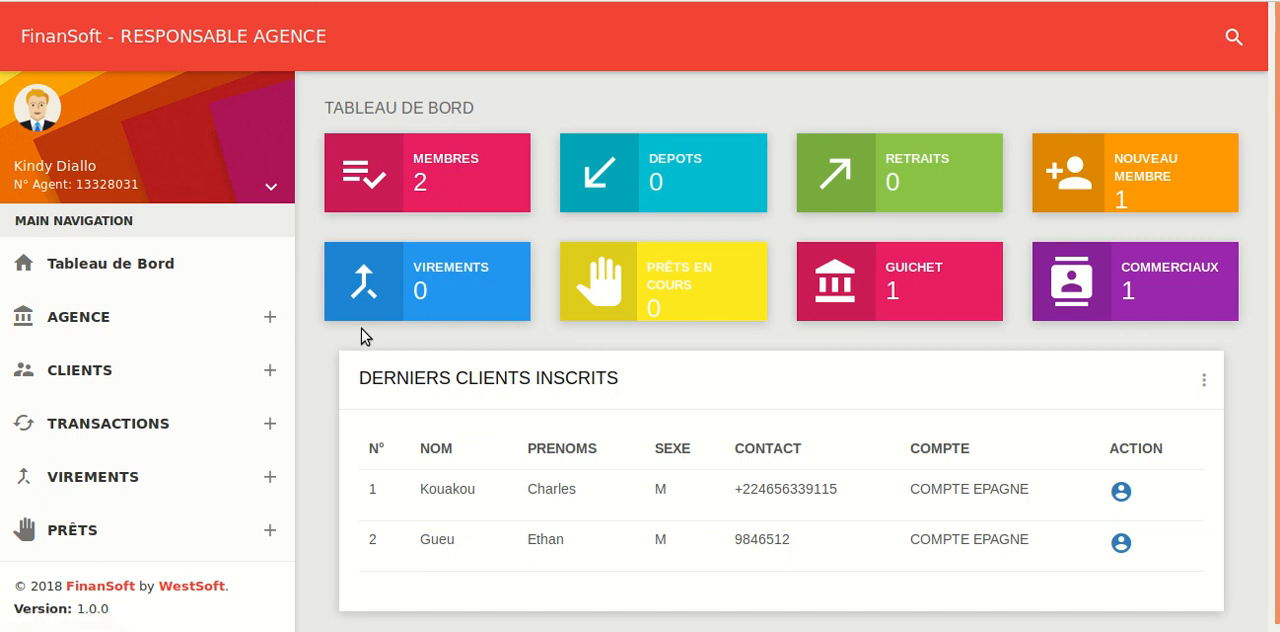
pyautogui.click(146, 319)
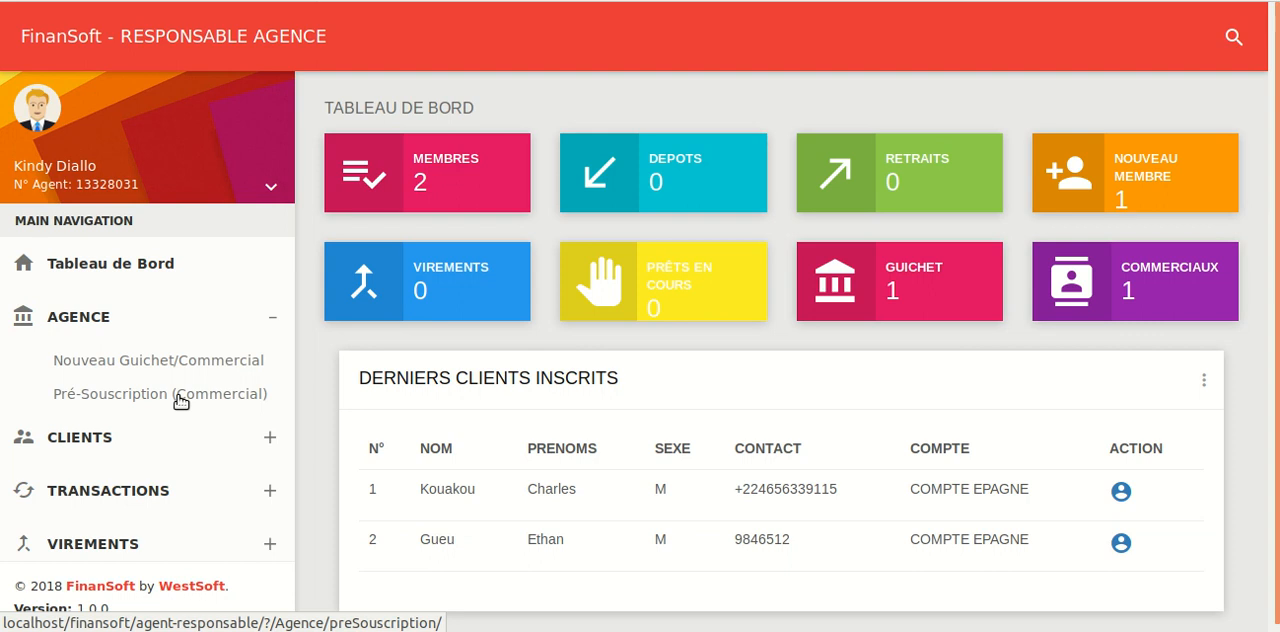
pyautogui.click(166, 317)
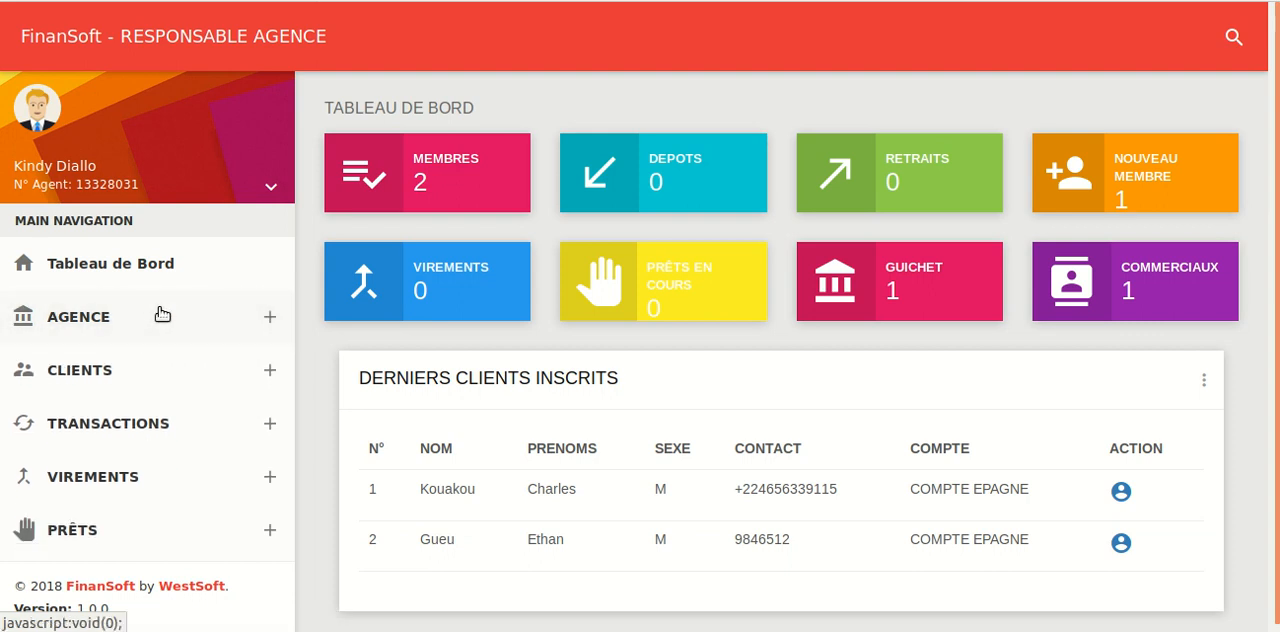
# Open the new client form and enter the client's last name and first name
pyautogui.click(116, 366)
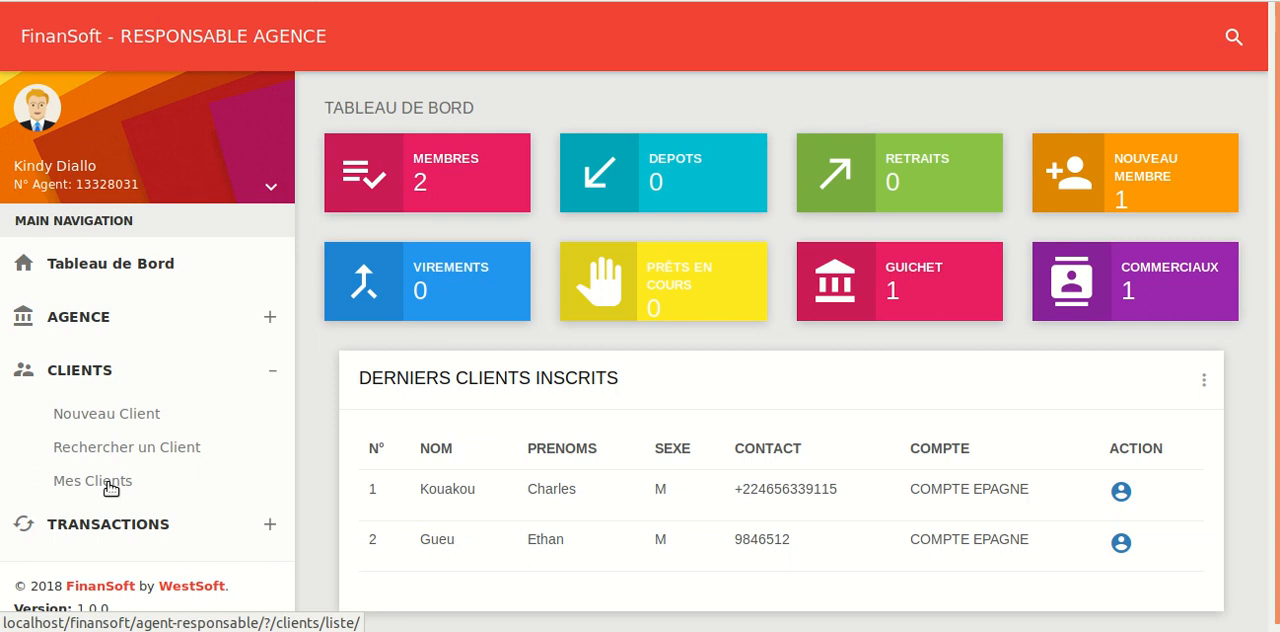
pyautogui.click(153, 412)
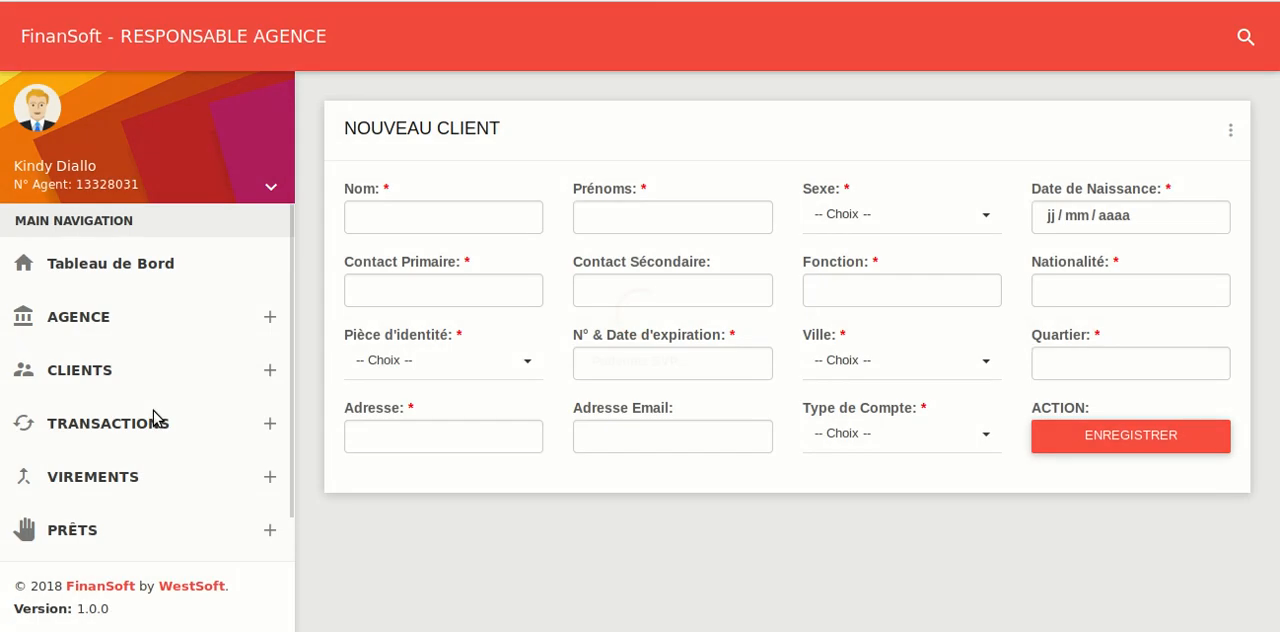
pyautogui.click(404, 230)
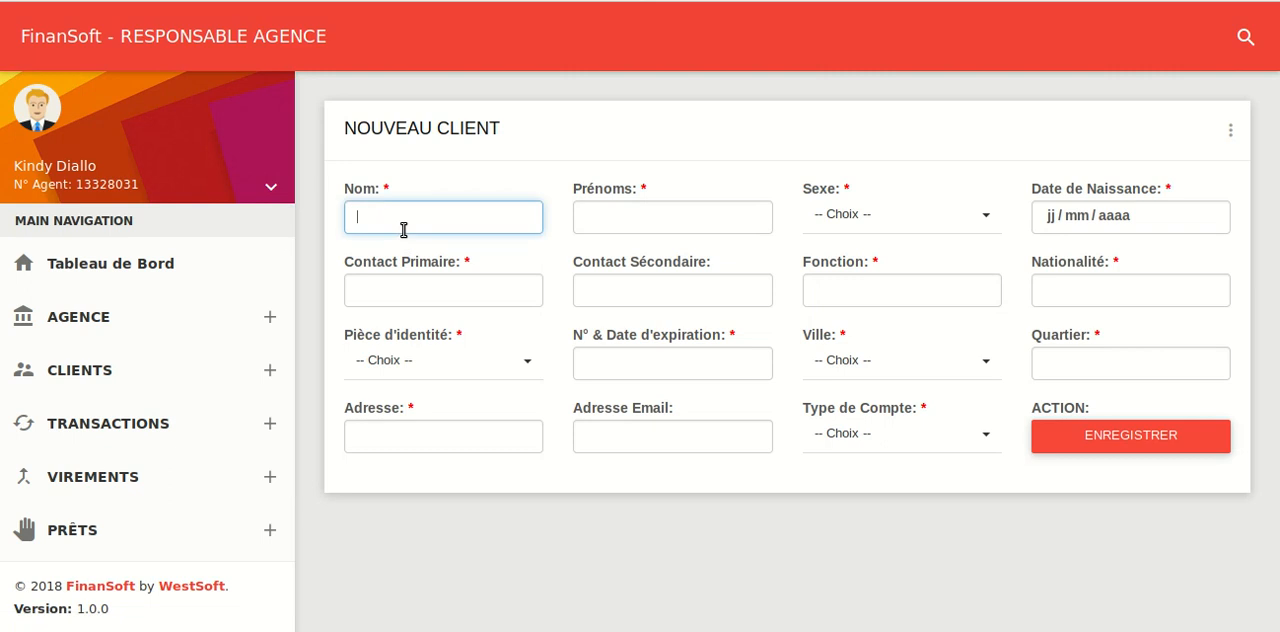
pyautogui.press('Tab')
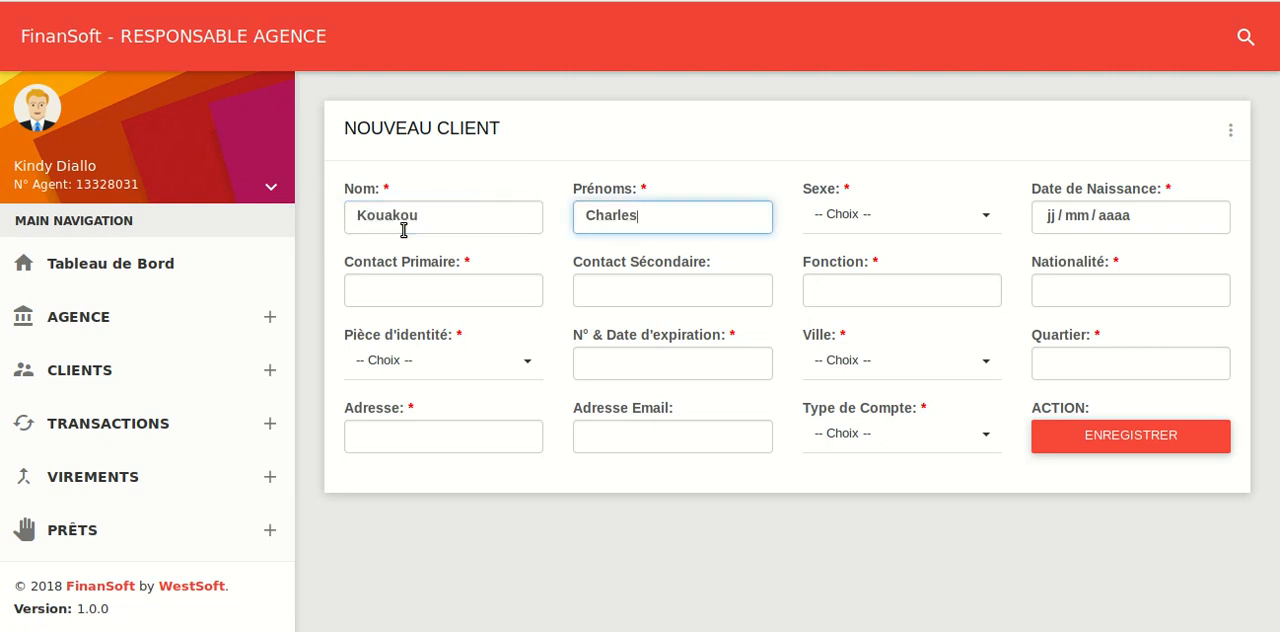
# Set the client's sex to Masculin and pick the client's date of birth
pyautogui.click(837, 212)
pyautogui.click(823, 262)
pyautogui.click(1141, 222)
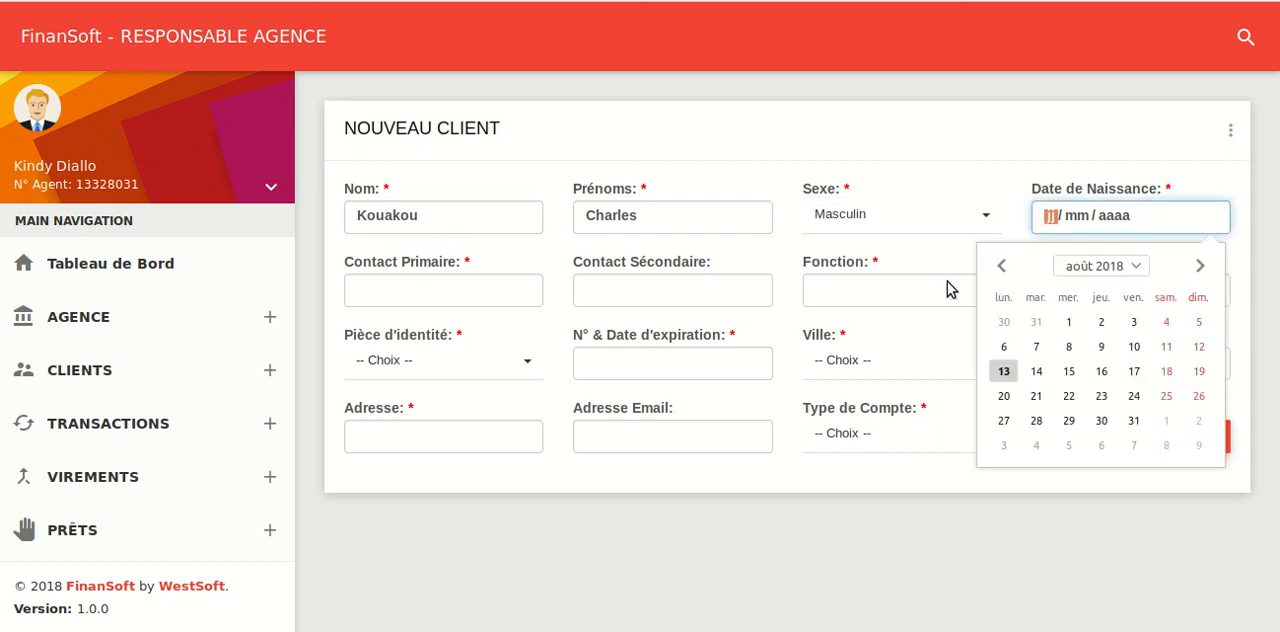
pyautogui.click(1015, 352)
# Enter the client's primary and secondary contact phone numbers
pyautogui.click(503, 294)
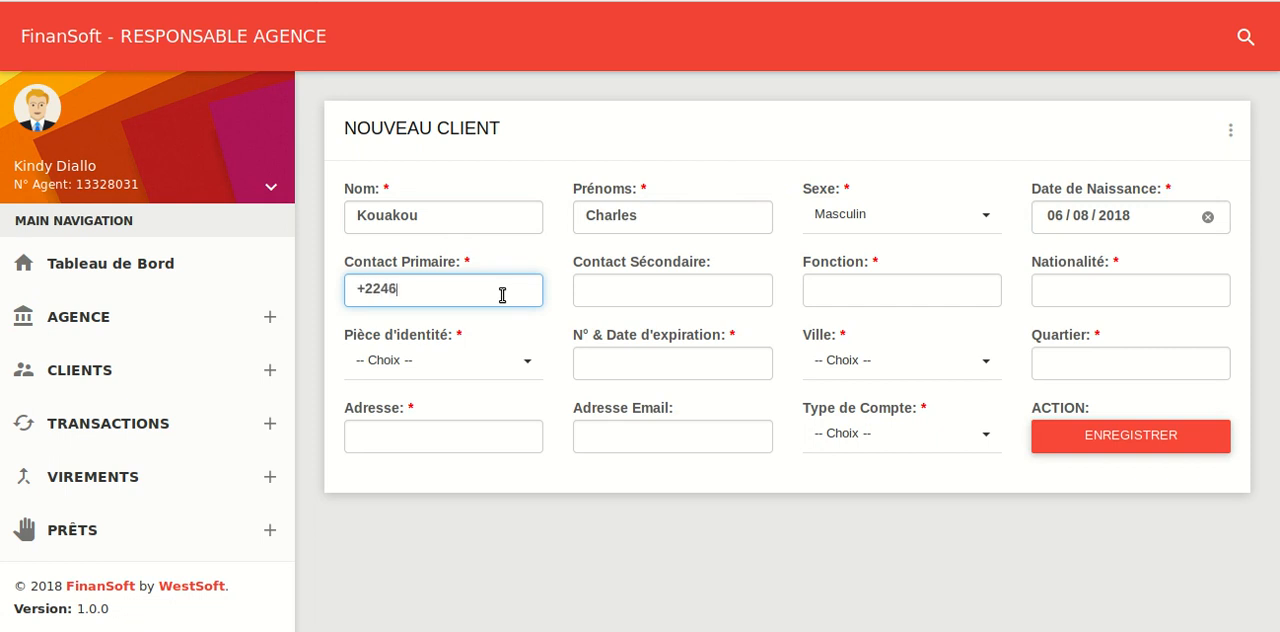
pyautogui.press('Tab')
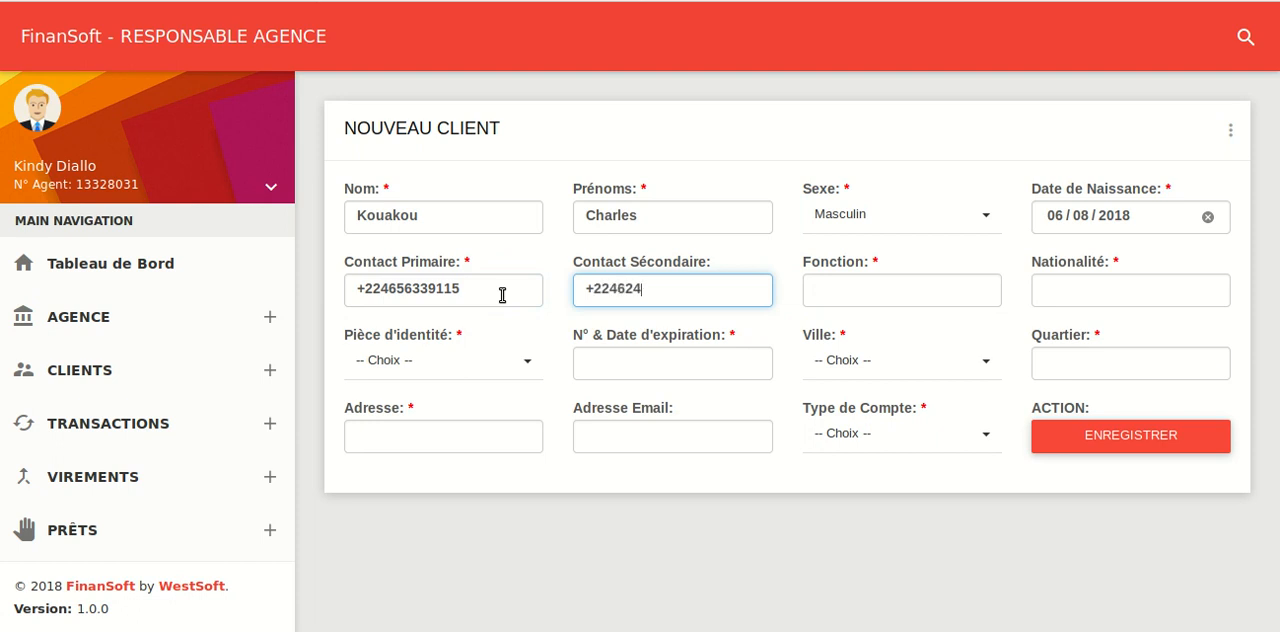
# Enter Vendeur as the client's occupation and Togolais as the nationality
pyautogui.click(830, 287)
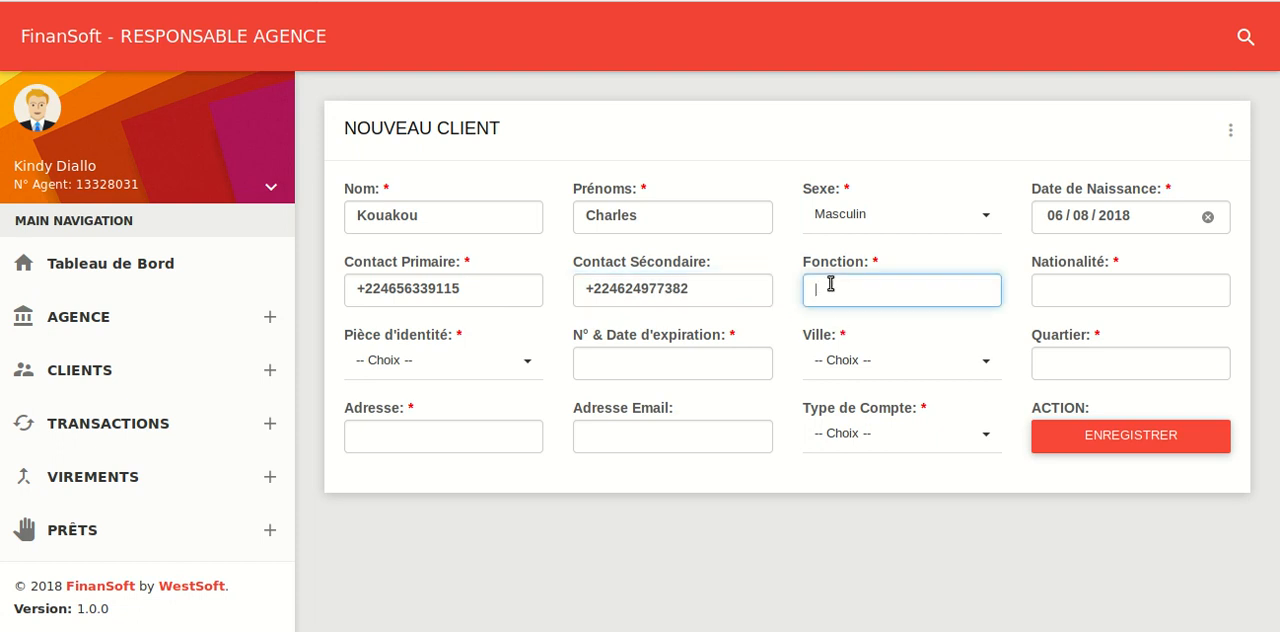
pyautogui.write('Vendeur')
pyautogui.click(1109, 287)
pyautogui.write('To')
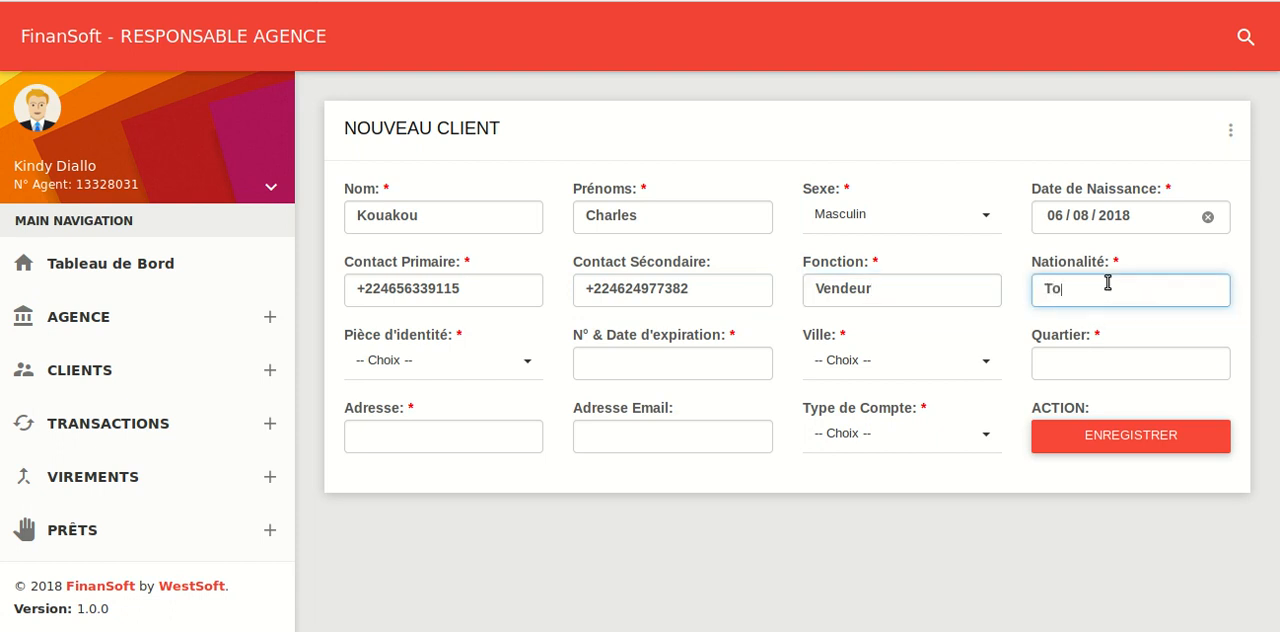
pyautogui.write('golais')
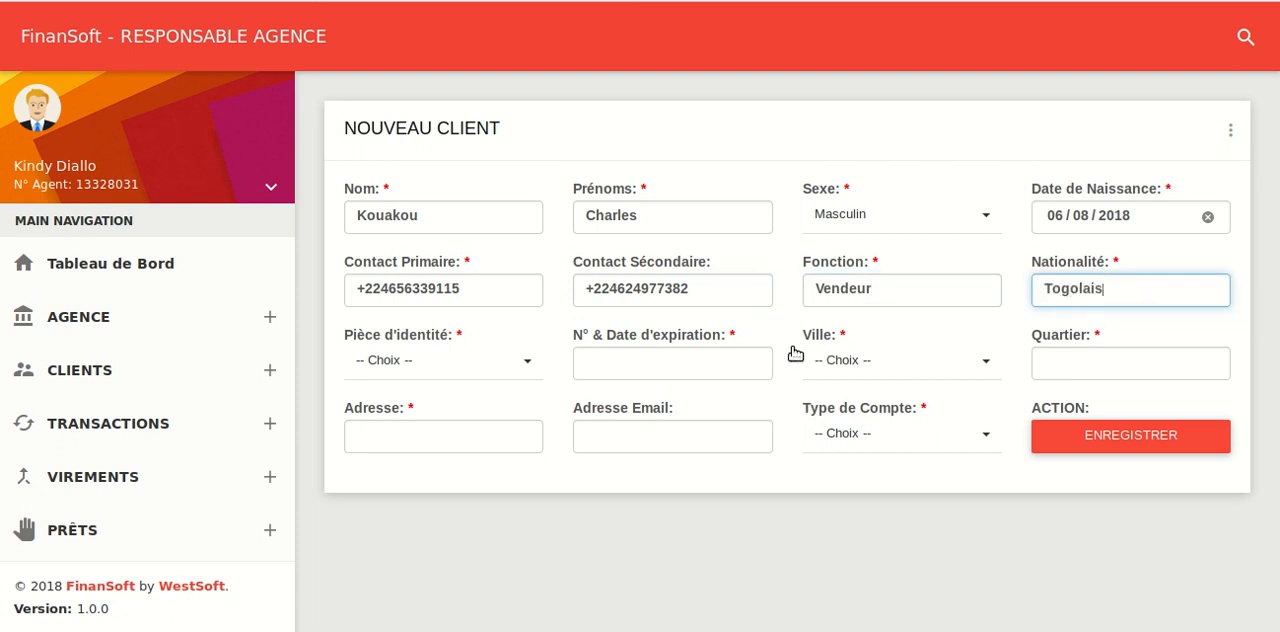
# Choose CIN (Carte d'Identité National) as the identity document and enter its number with the expiry date 01-01-2020
pyautogui.click(441, 359)
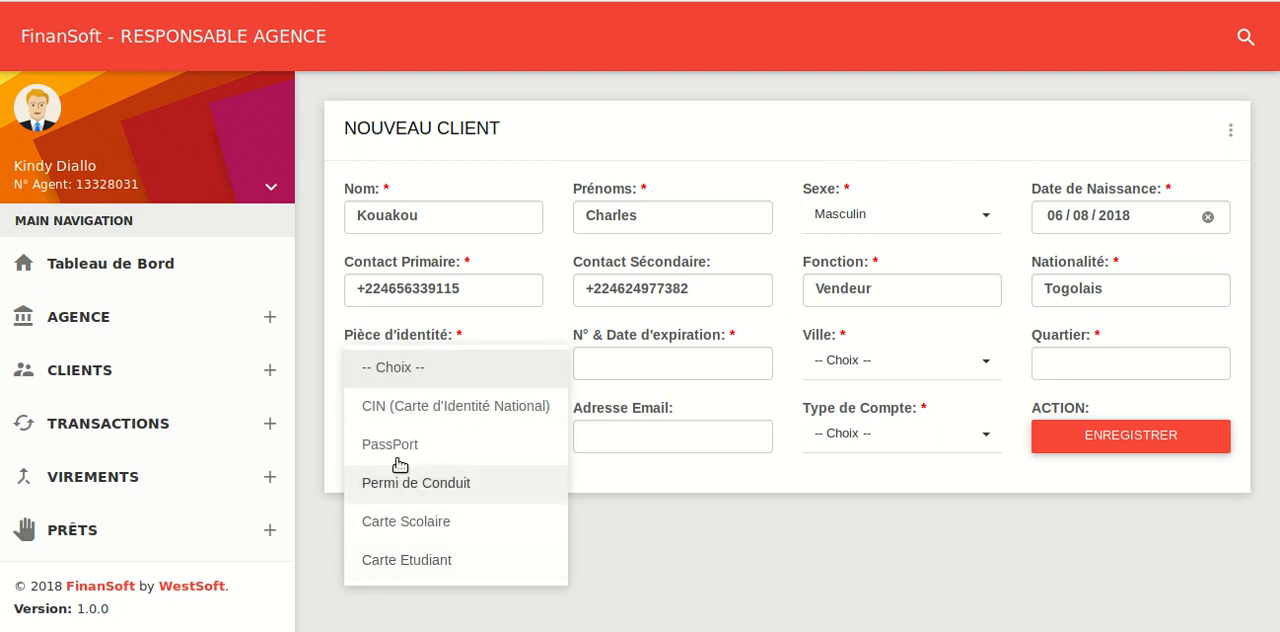
pyautogui.click(436, 410)
pyautogui.click(668, 363)
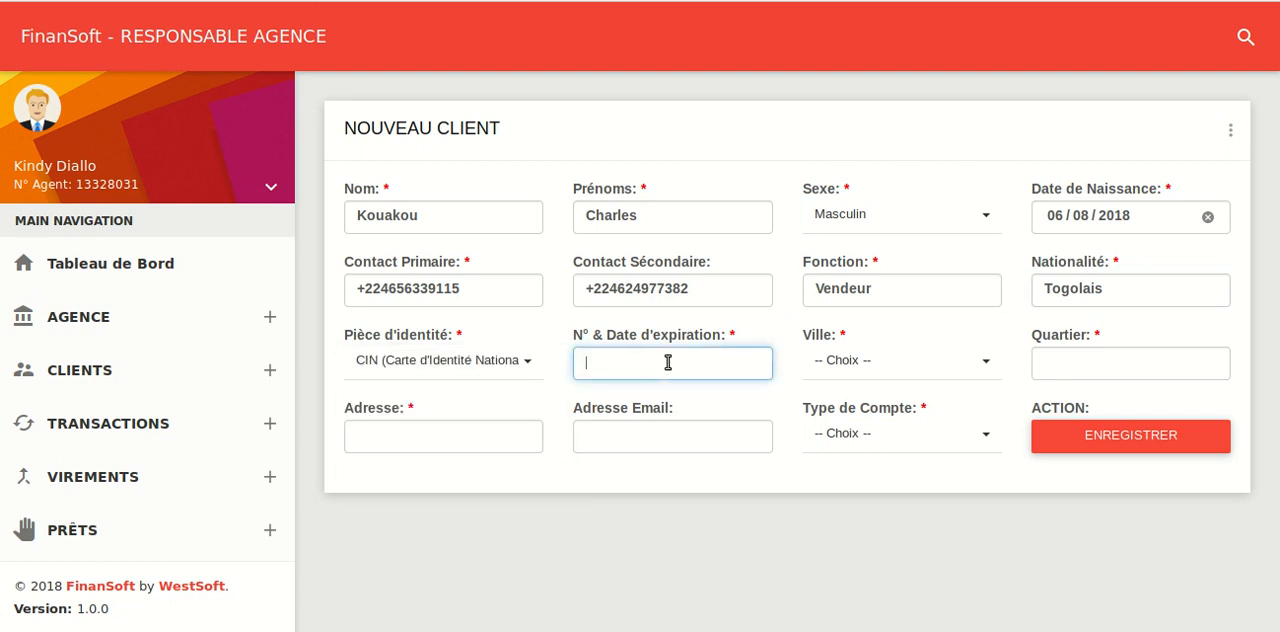
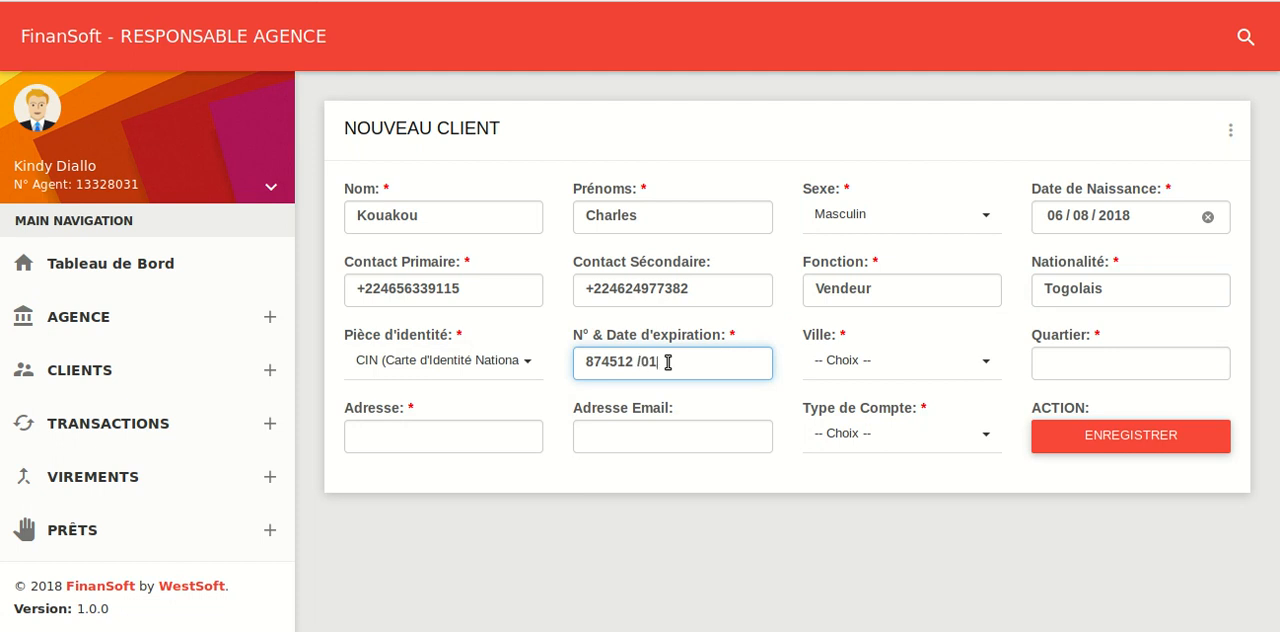
pyautogui.click(679, 362)
pyautogui.write('-')
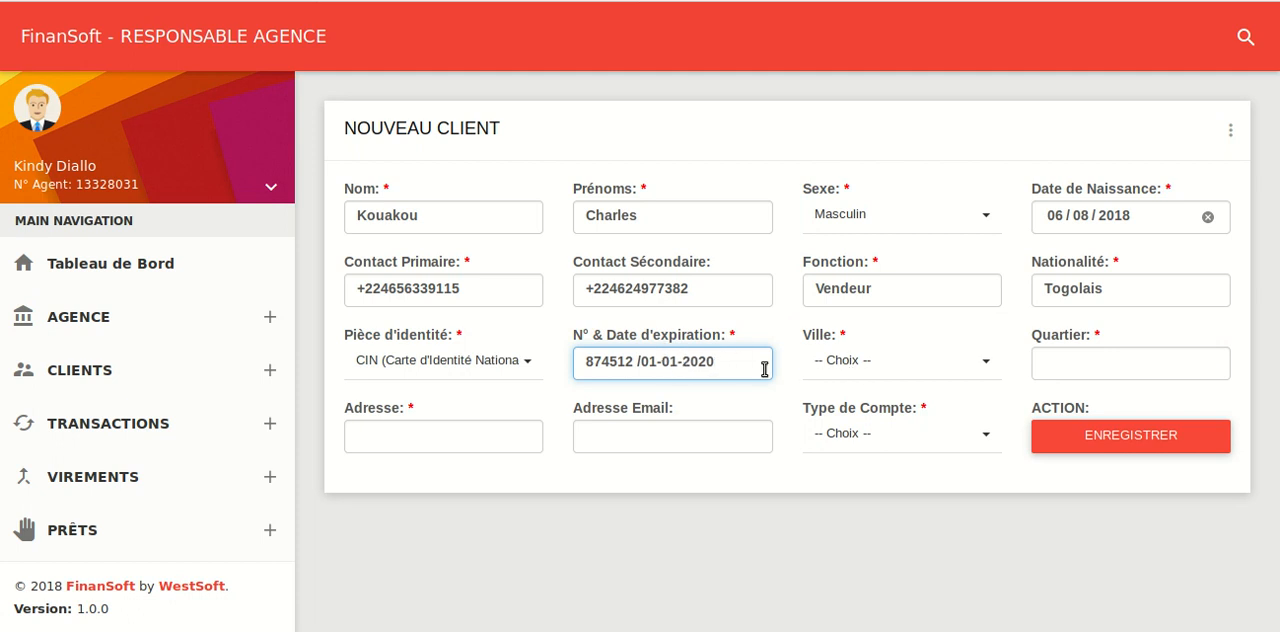
# Set the client's city to Danane and enter the client's neighbourhood in the Quartier field
pyautogui.click(902, 362)
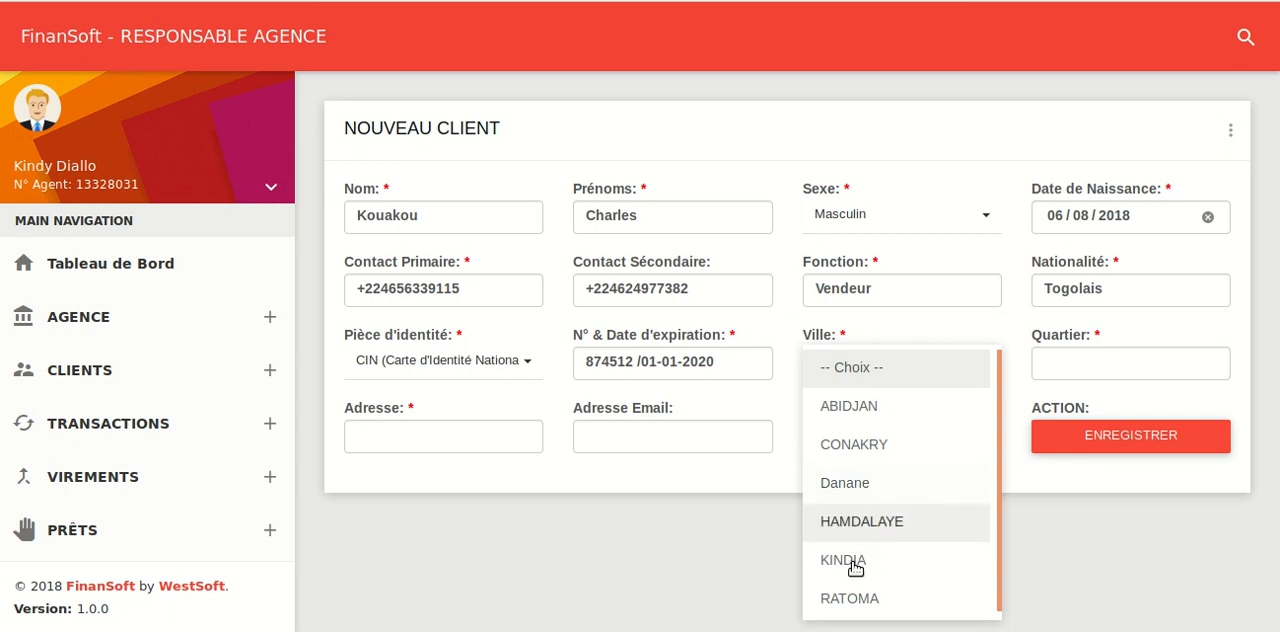
pyautogui.click(859, 495)
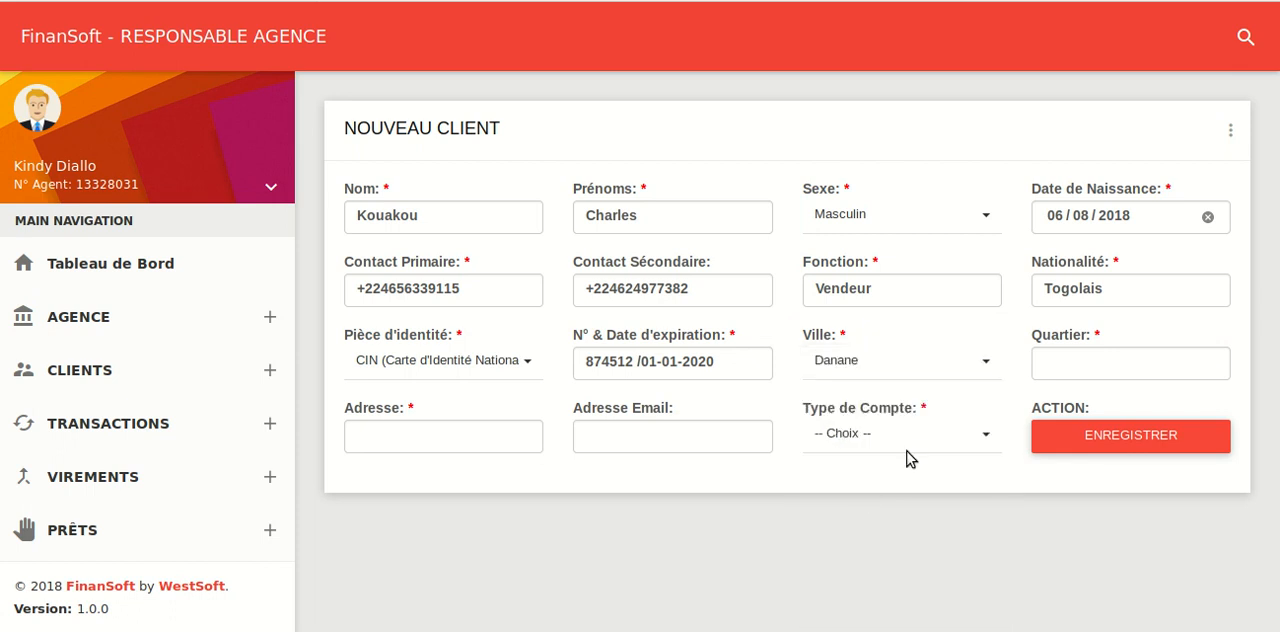
pyautogui.click(1078, 364)
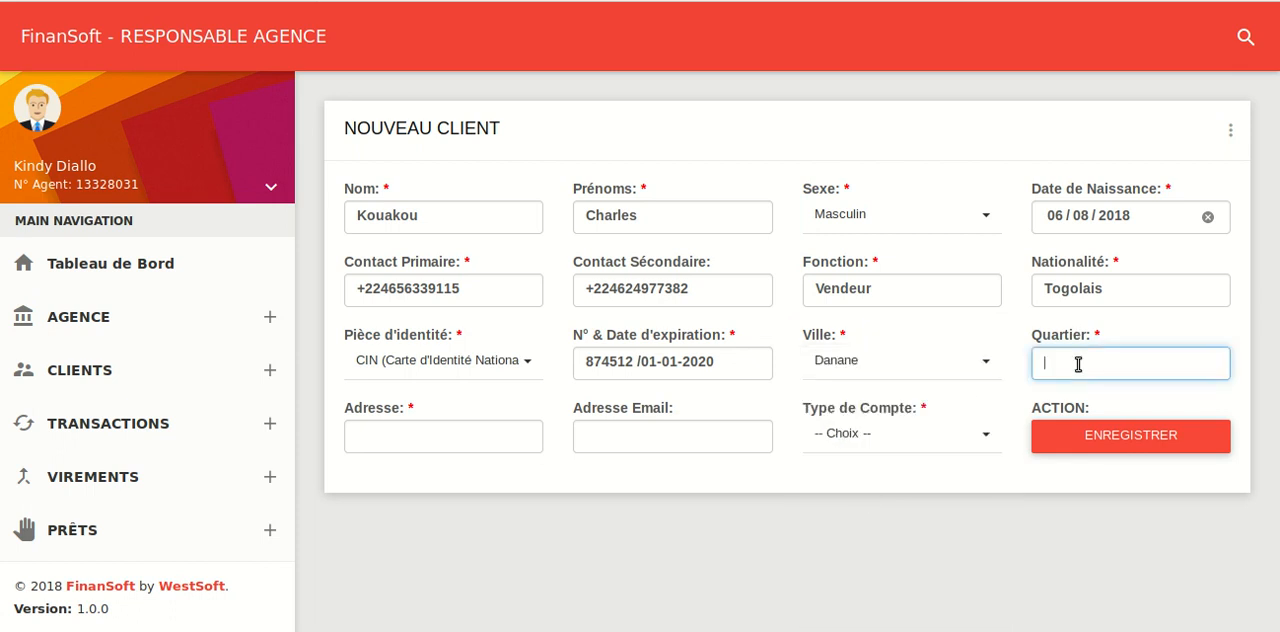
pyautogui.write('Blaissaleu')
# Fill in the client's postal address and email address
pyautogui.click(476, 446)
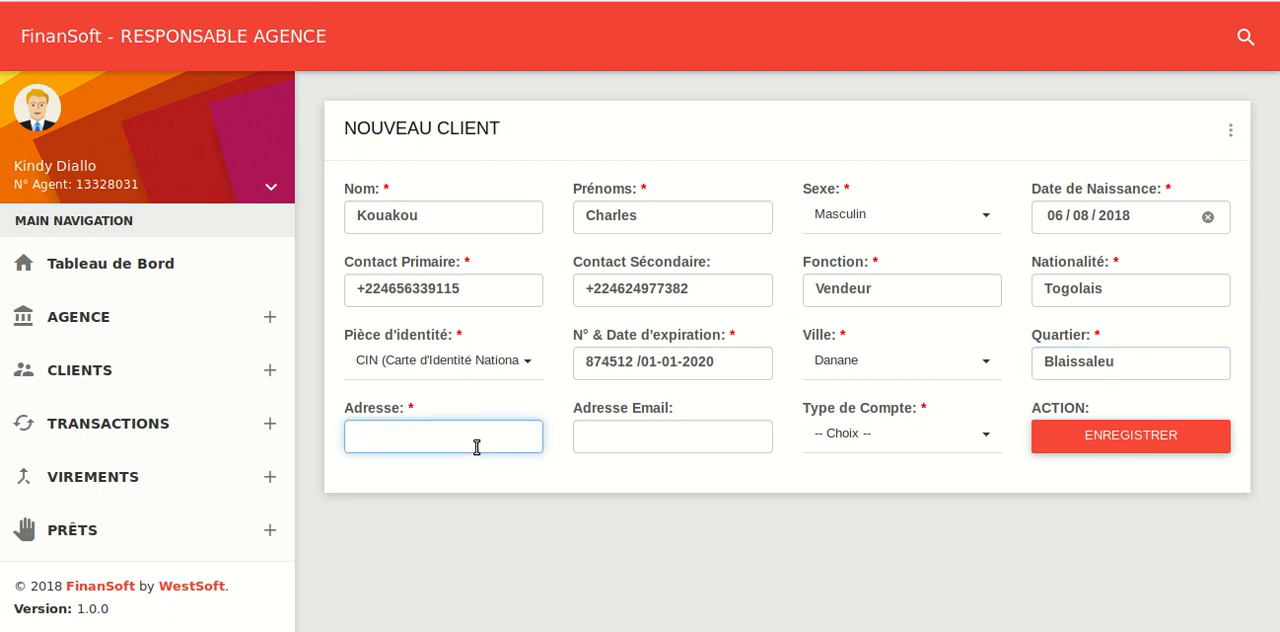
pyautogui.write('BP 01 Danane 0')
pyautogui.write('1')
pyautogui.click(655, 437)
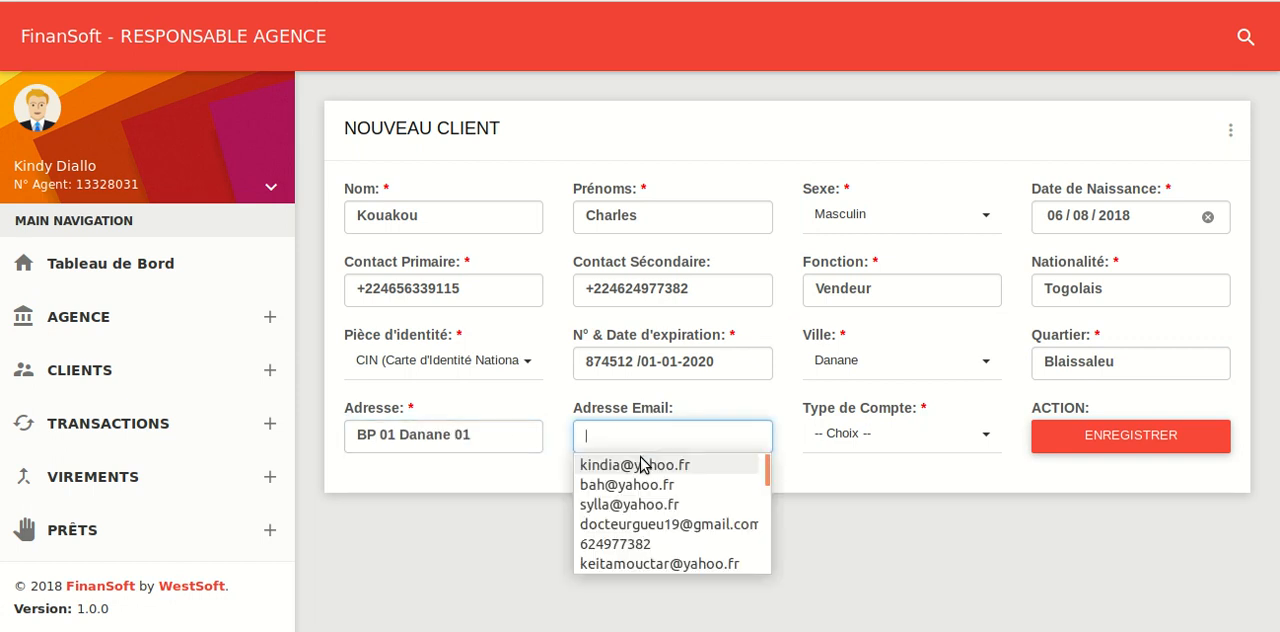
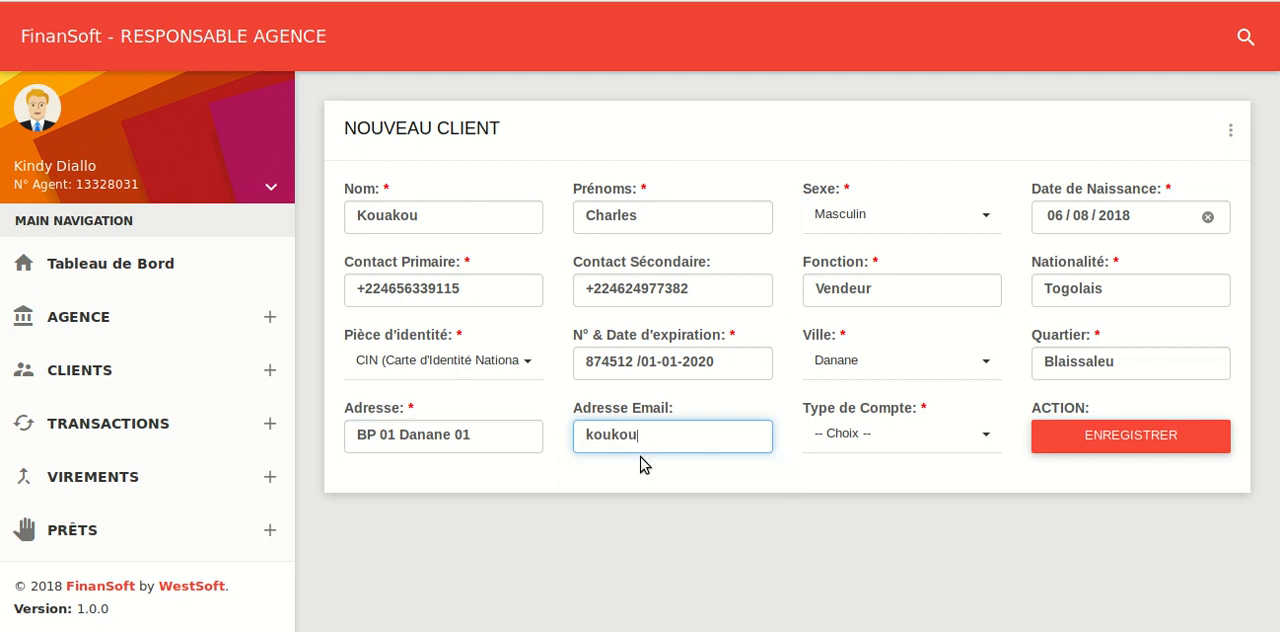
pyautogui.press('BackSpace')
pyautogui.press('BackSpace')
pyautogui.press('BackSpace')
# Set the new client's account type to COMPTE EPAGNE
pyautogui.click(843, 438)
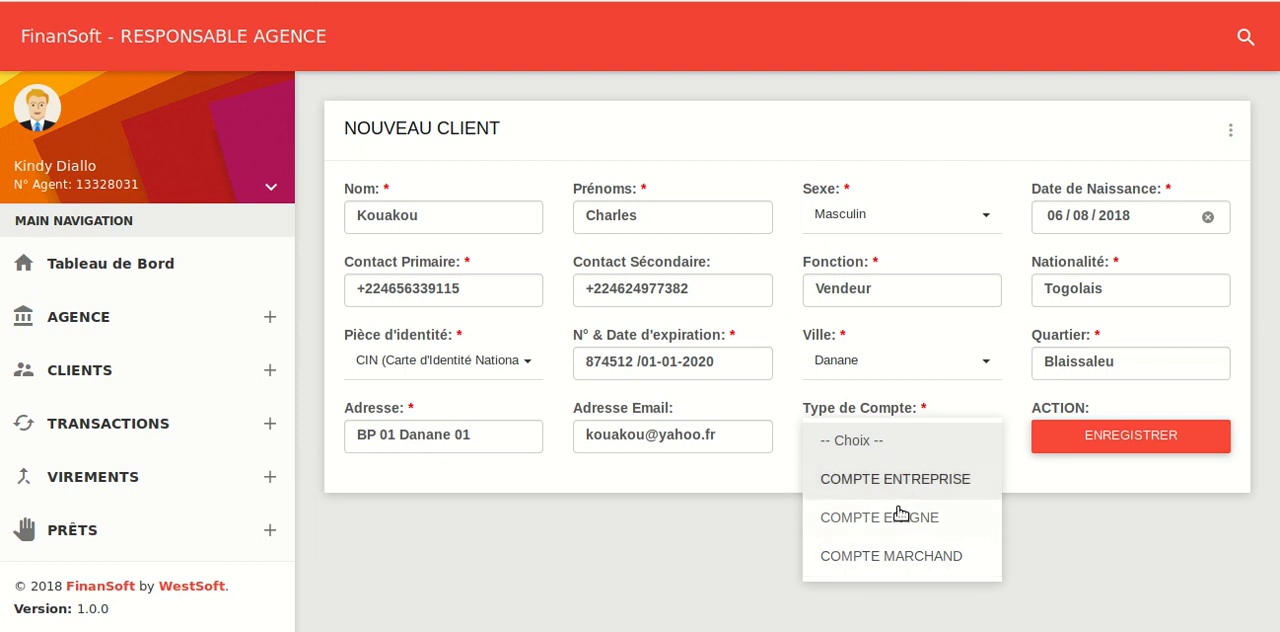
pyautogui.click(897, 518)
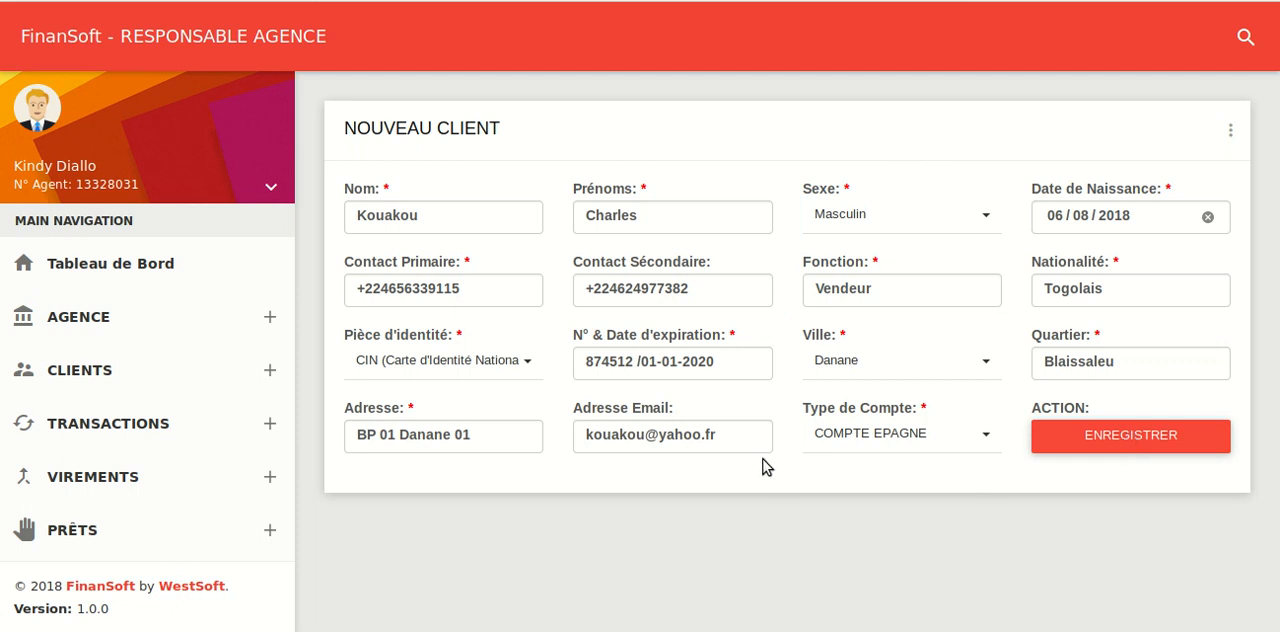
pyautogui.moveTo(752, 440); pyautogui.dragTo(565, 444)
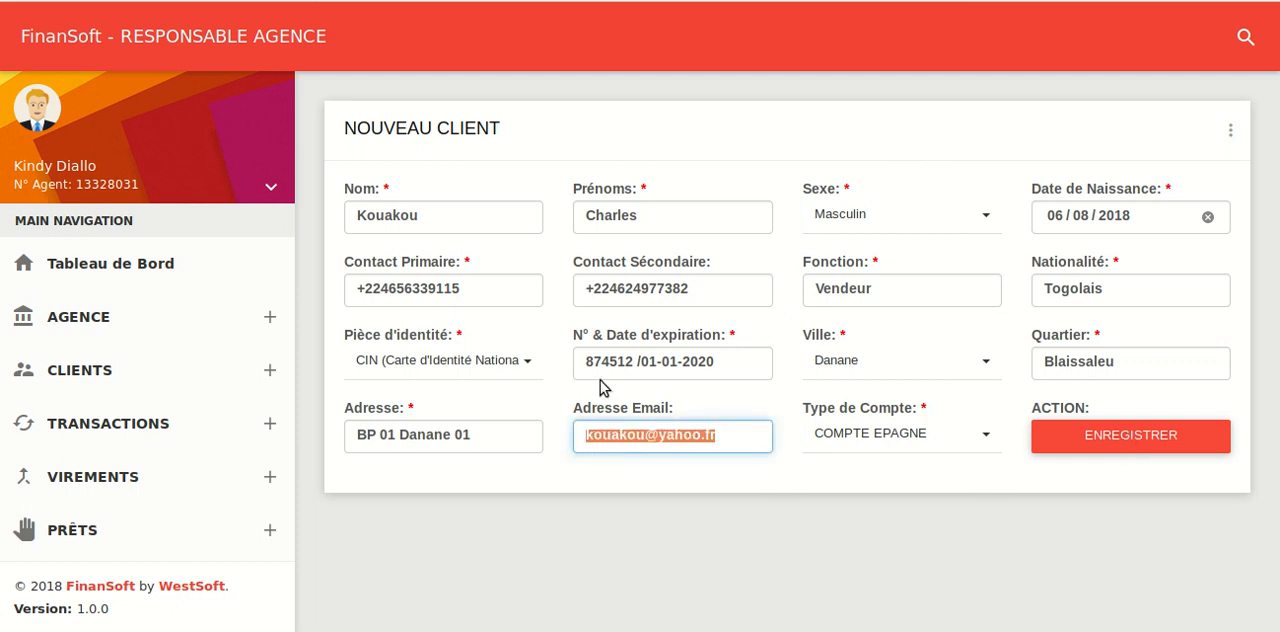
pyautogui.moveTo(712, 290); pyautogui.dragTo(586, 289)
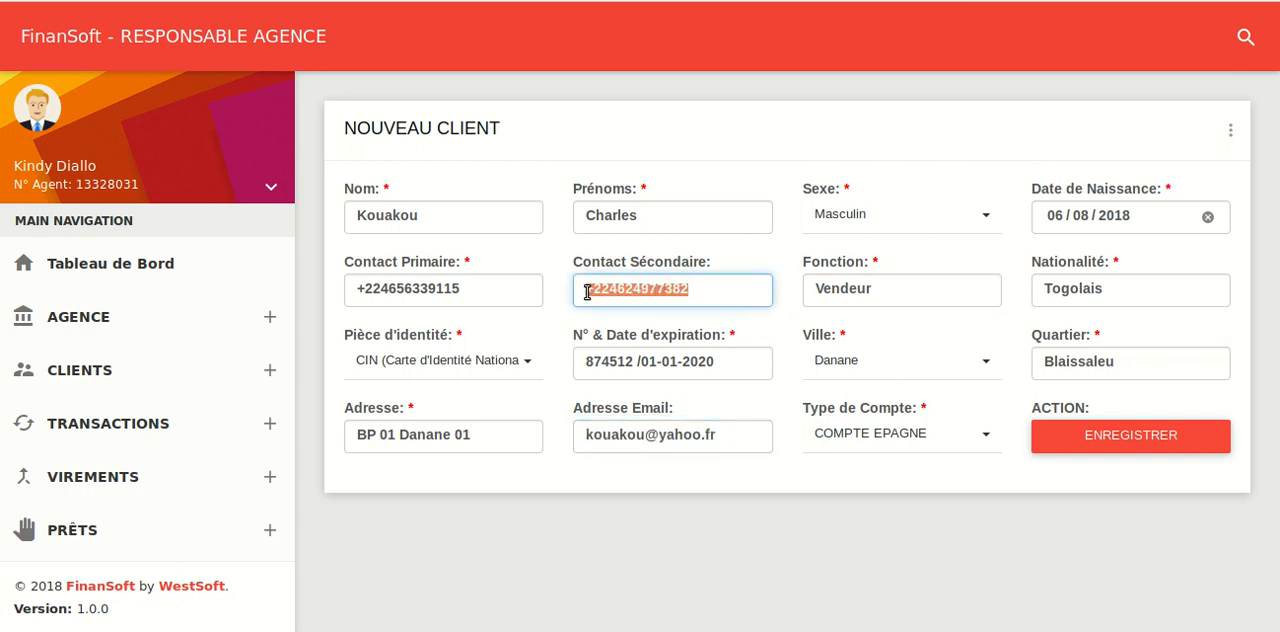
pyautogui.moveTo(481, 288); pyautogui.dragTo(339, 288)
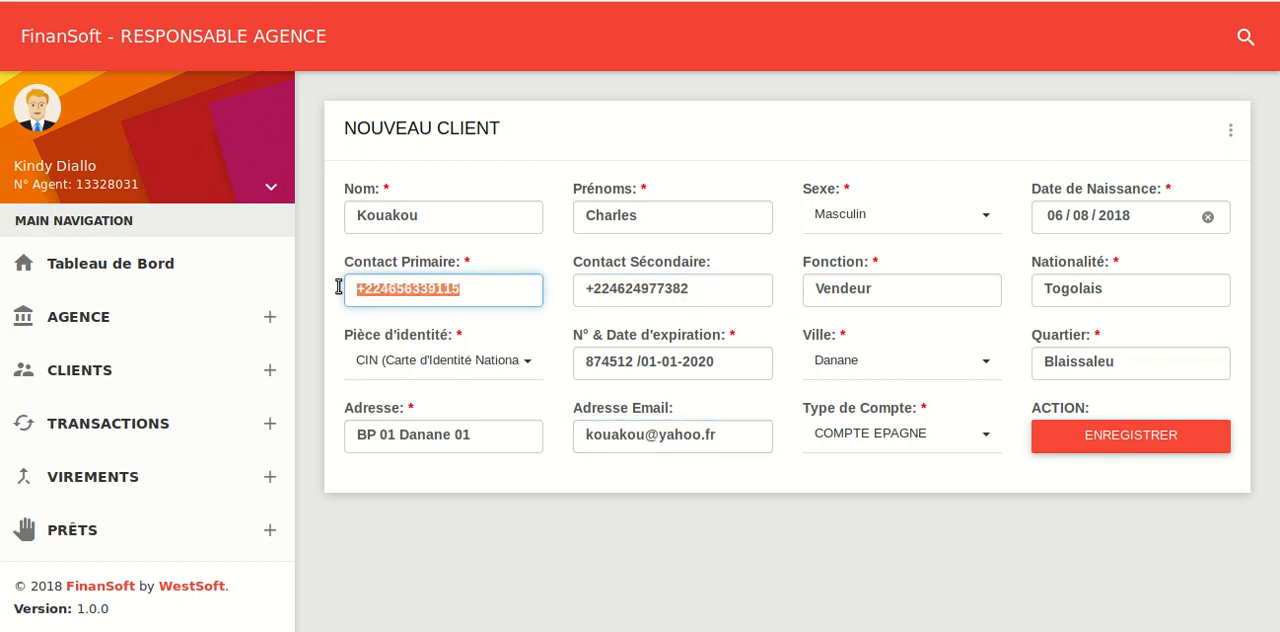
pyautogui.click(457, 290)
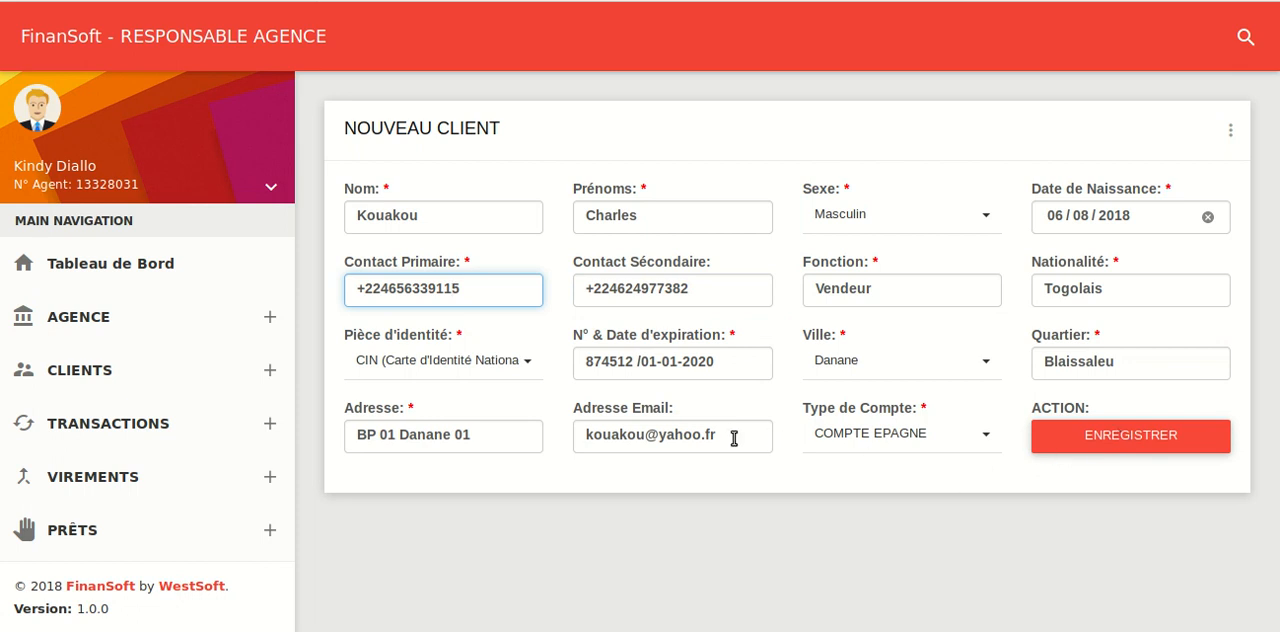
# Save the completed new client record
pyautogui.click(1085, 441)
pyautogui.click(1085, 441)
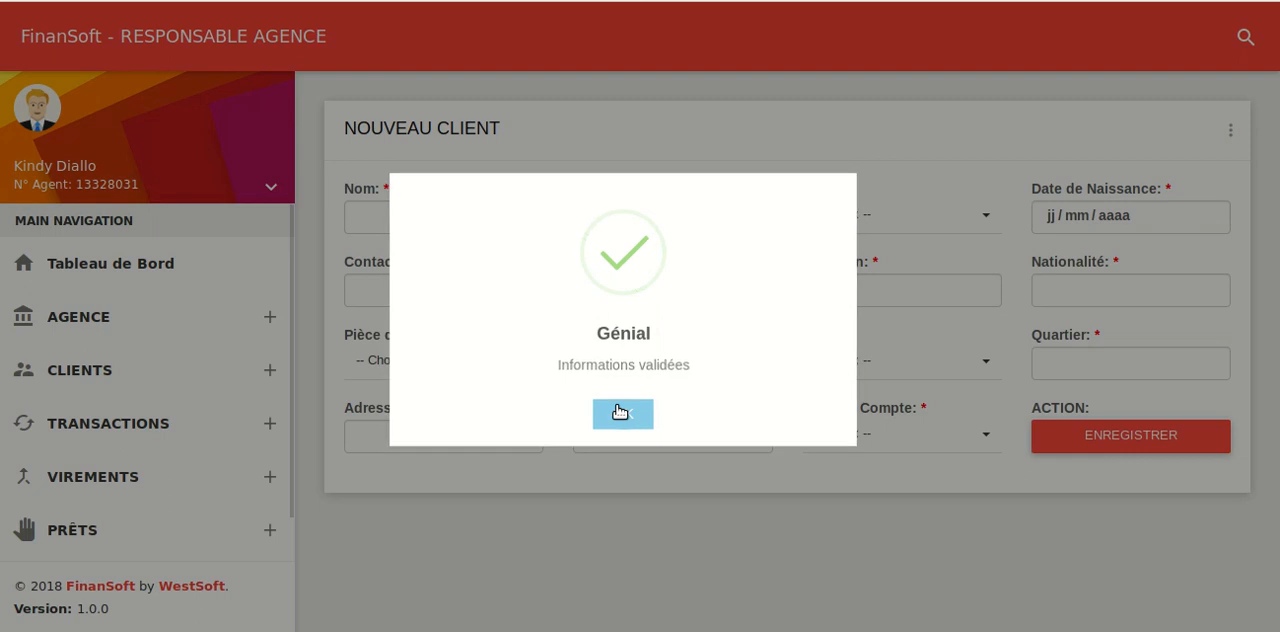
# Dismiss the save confirmation and search the existing clients by the new client's surname
pyautogui.click(620, 412)
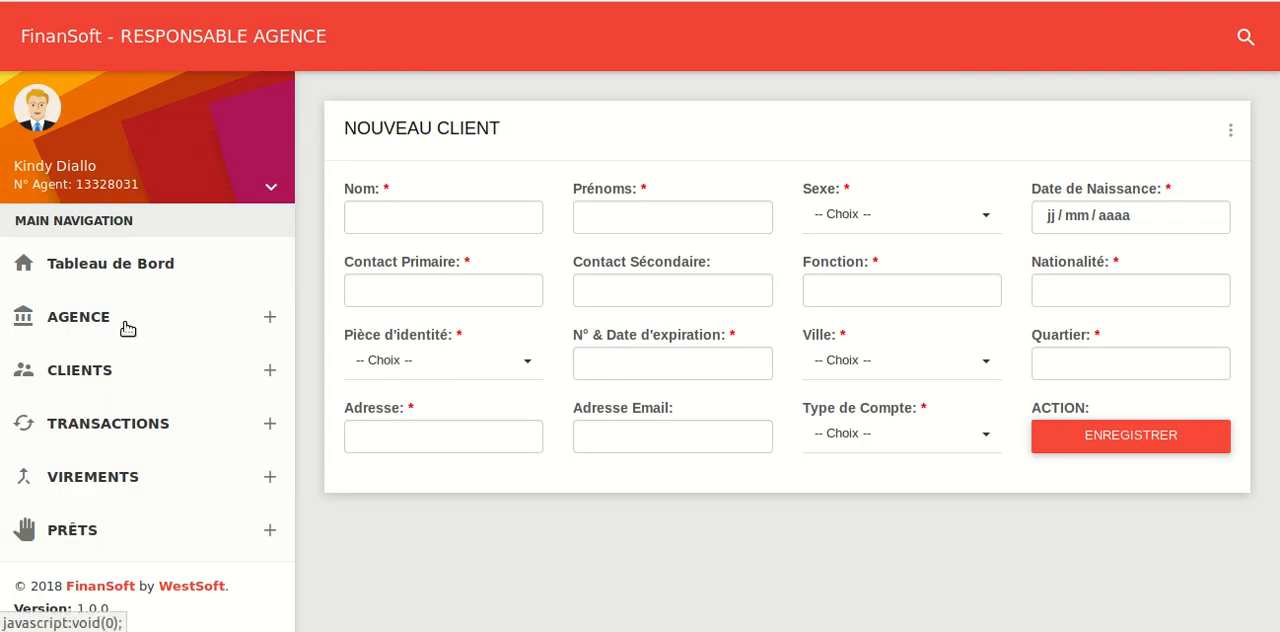
pyautogui.click(110, 376)
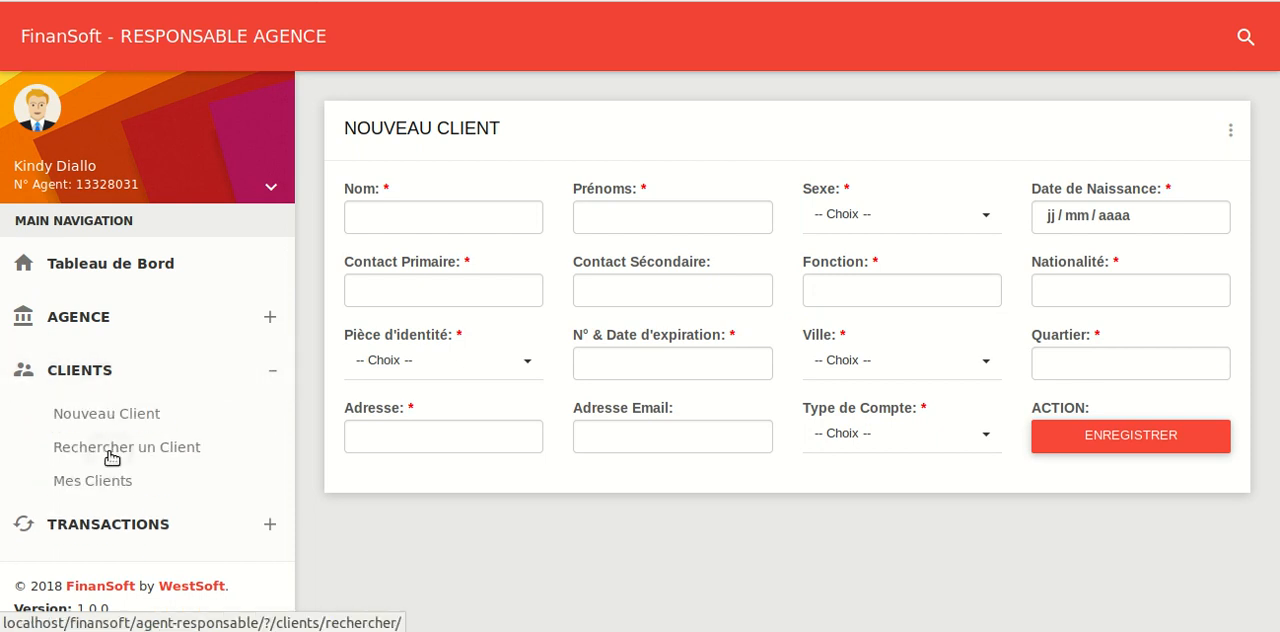
pyautogui.click(112, 456)
pyautogui.click(432, 218)
pyautogui.write('kou')
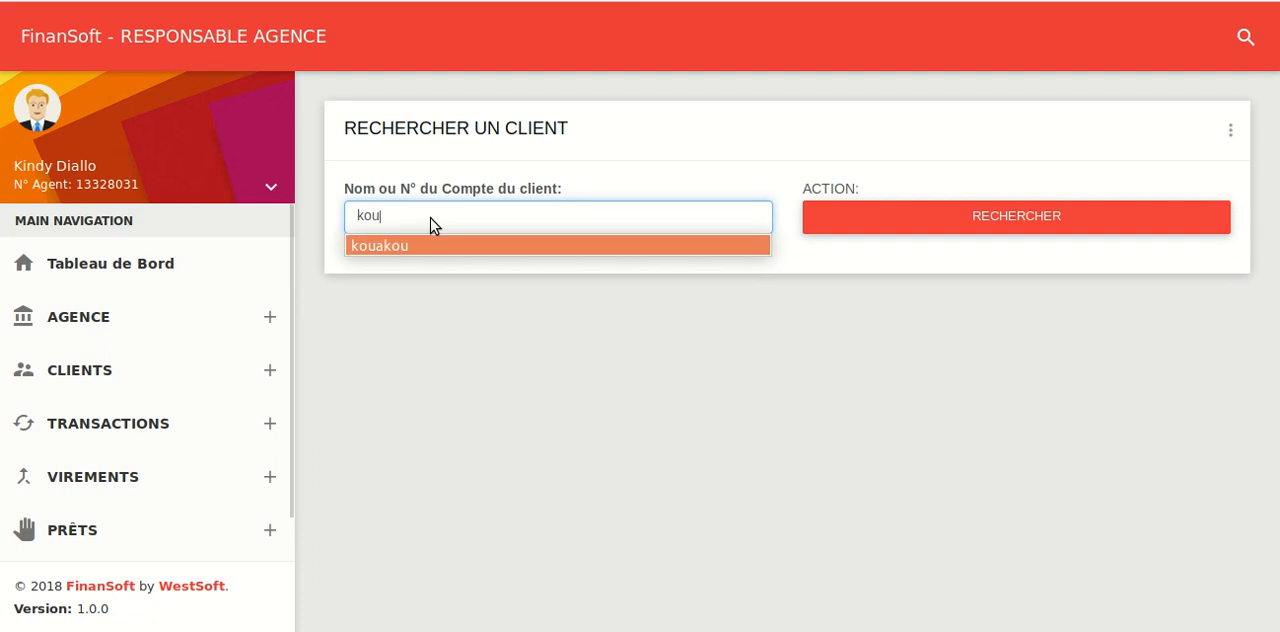
pyautogui.press('Return')
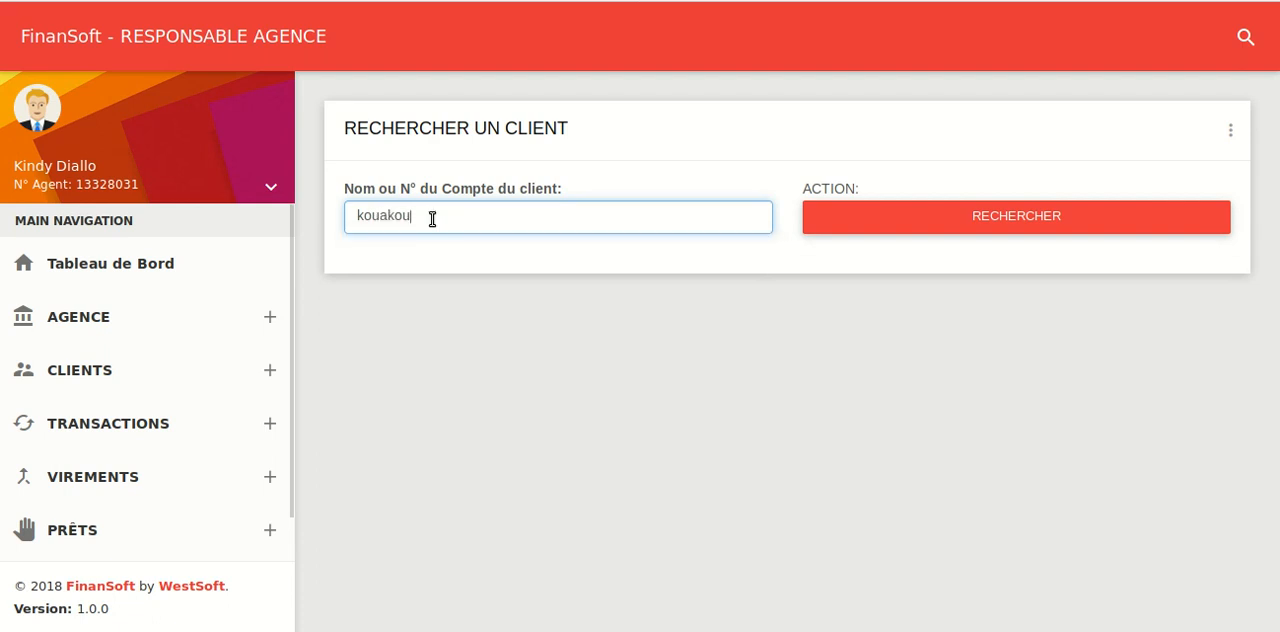
pyautogui.click(892, 219)
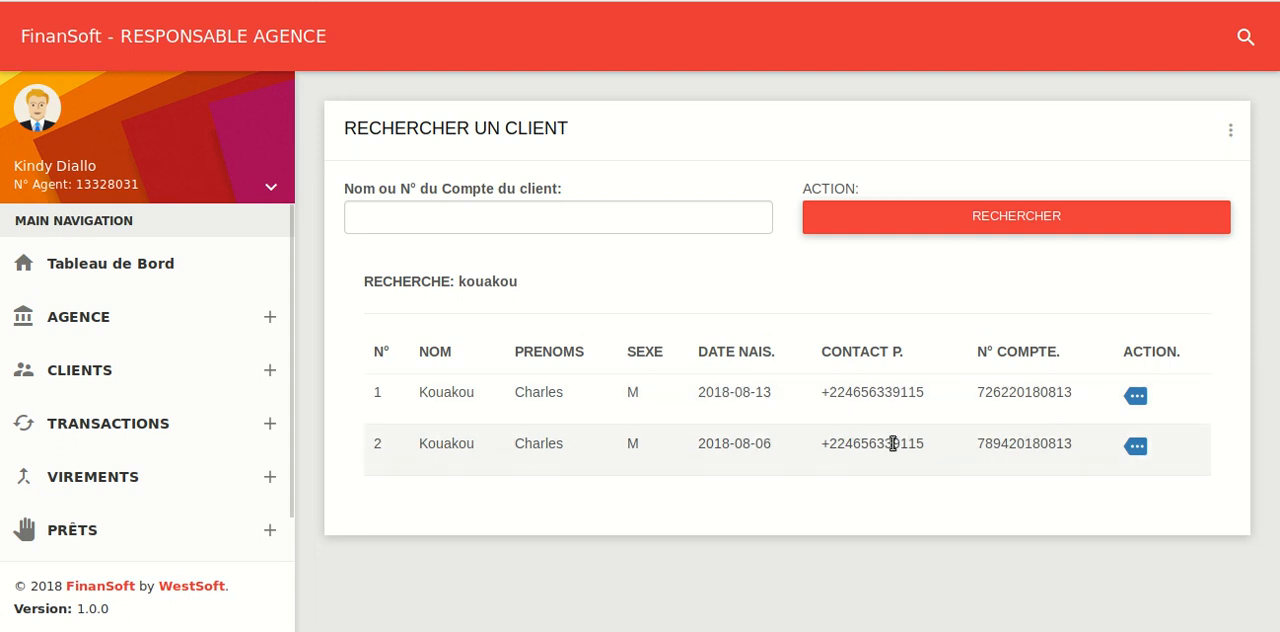
# Open the details of the first matching client and review the personal and account information
pyautogui.click(1136, 397)
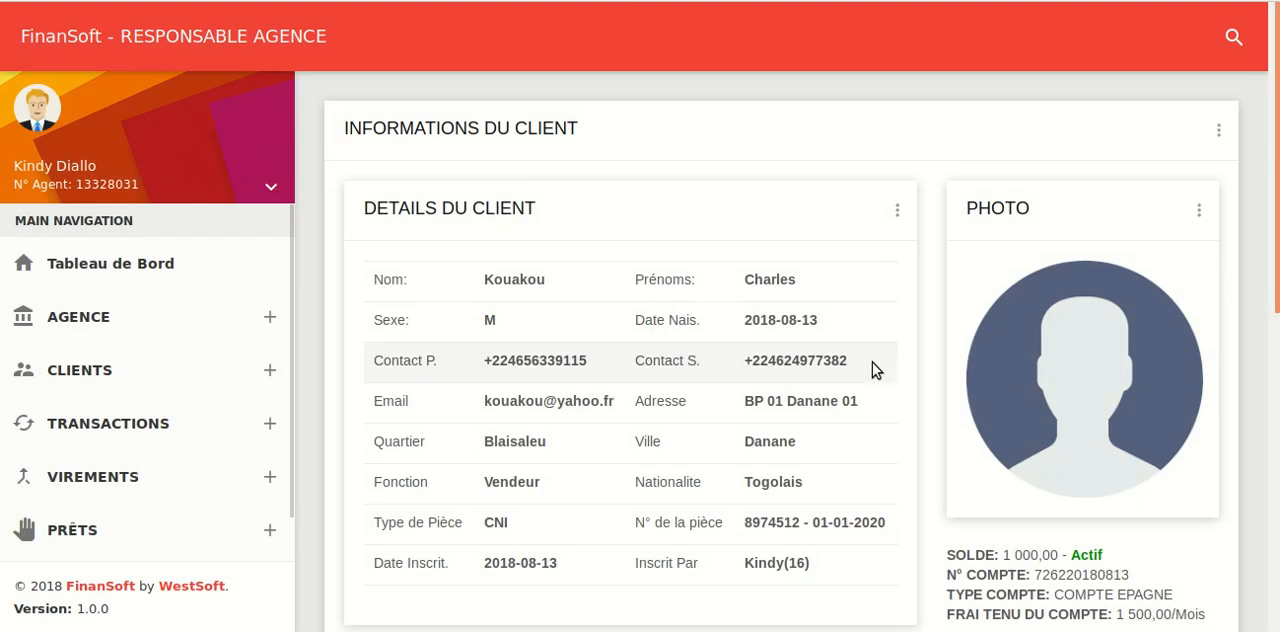
pyautogui.scroll(-1, 872, 364)
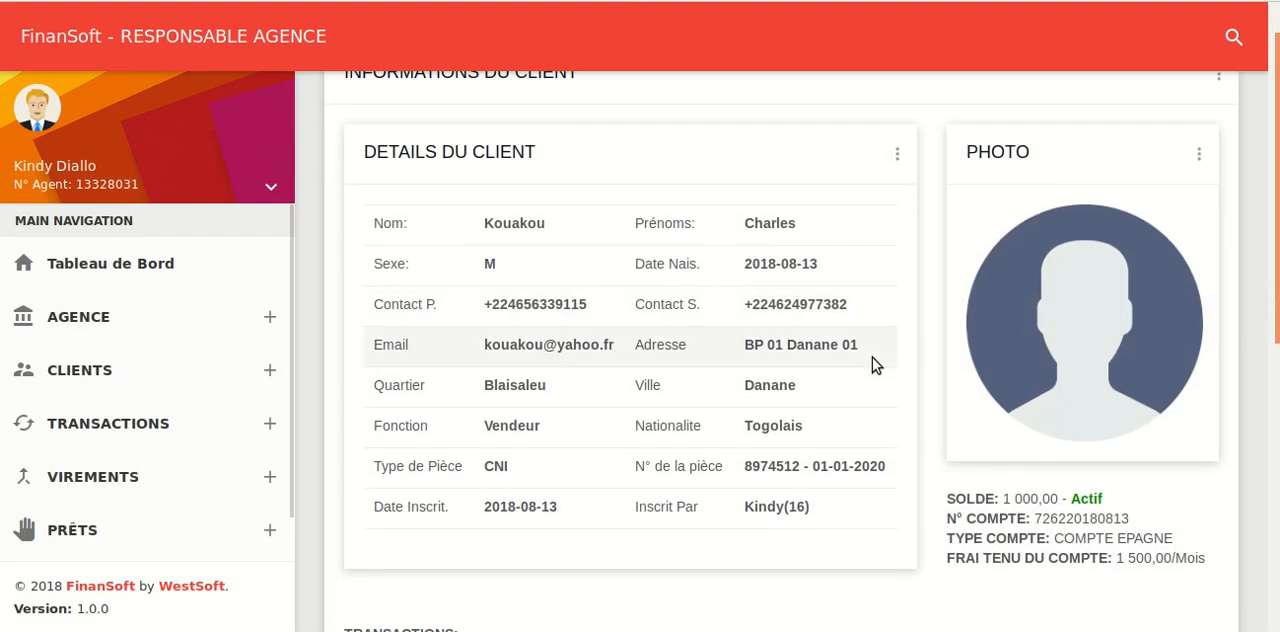
pyautogui.scroll(1, 872, 364)
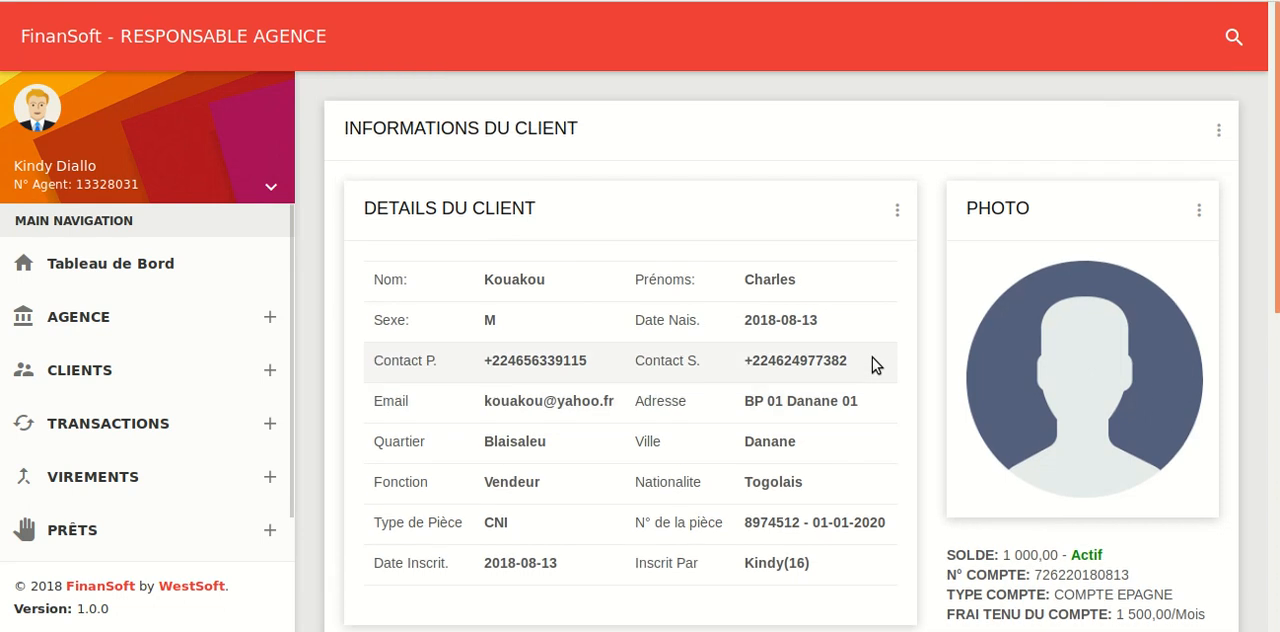
pyautogui.scroll(-2, 872, 364)
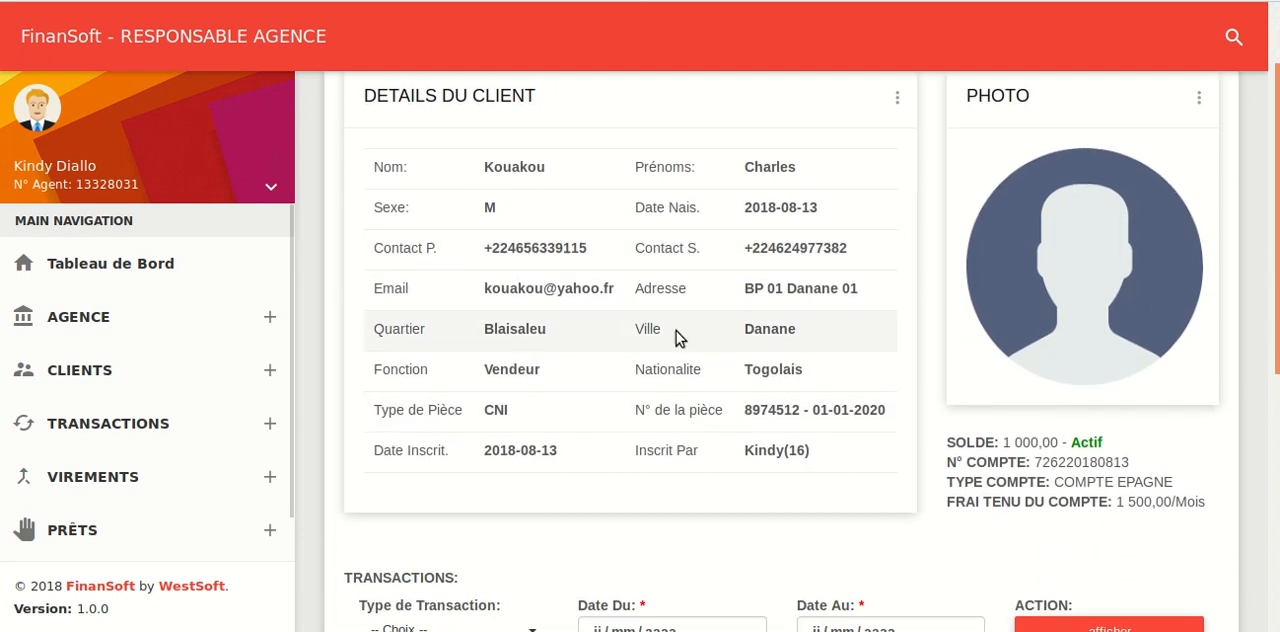
# Deactivate the client's account from the client details and confirm the deactivation
pyautogui.click(897, 102)
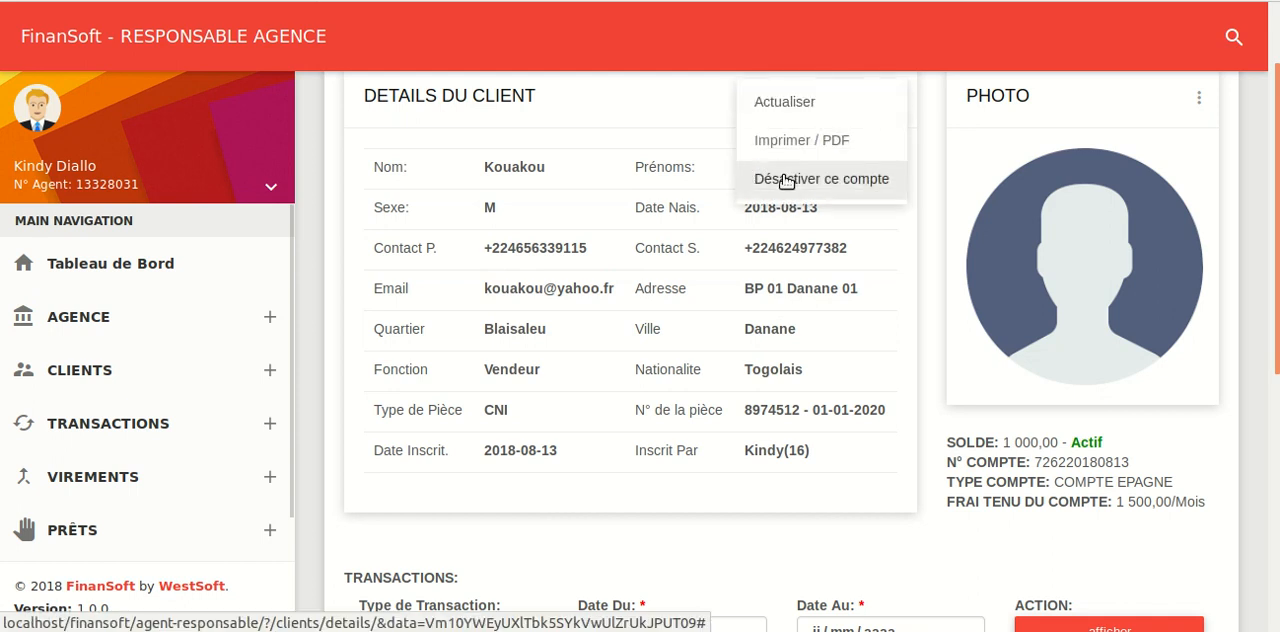
pyautogui.moveTo(1072, 442); pyautogui.dragTo(1104, 442)
pyautogui.click(1134, 452)
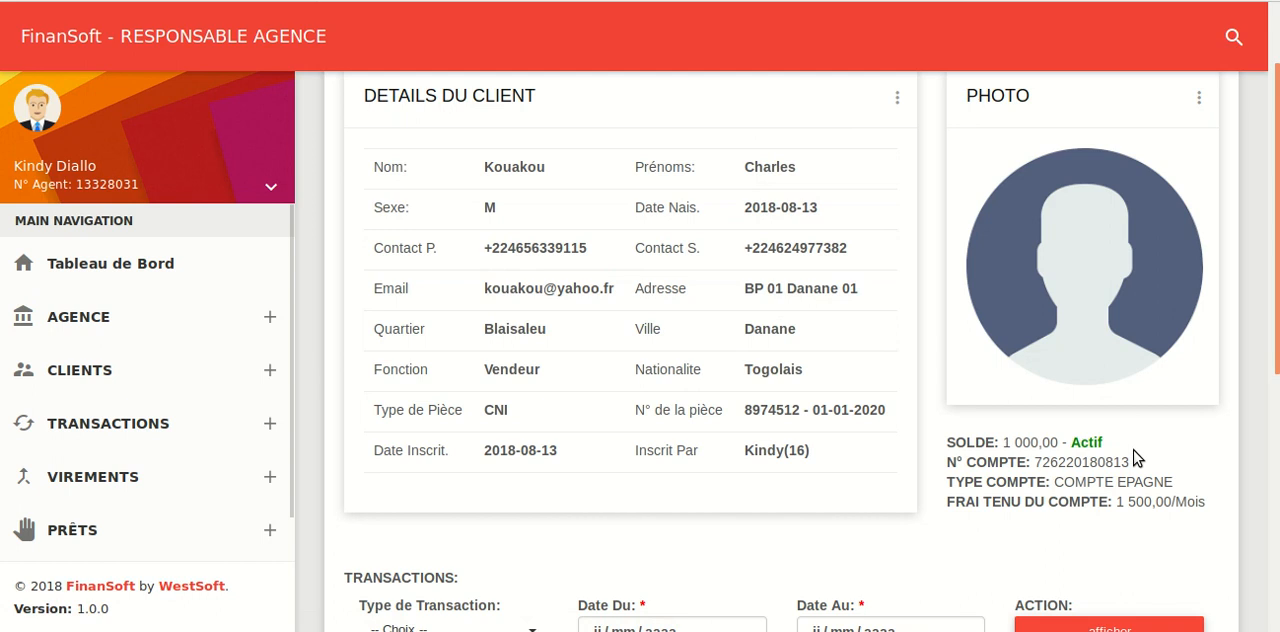
pyautogui.click(899, 100)
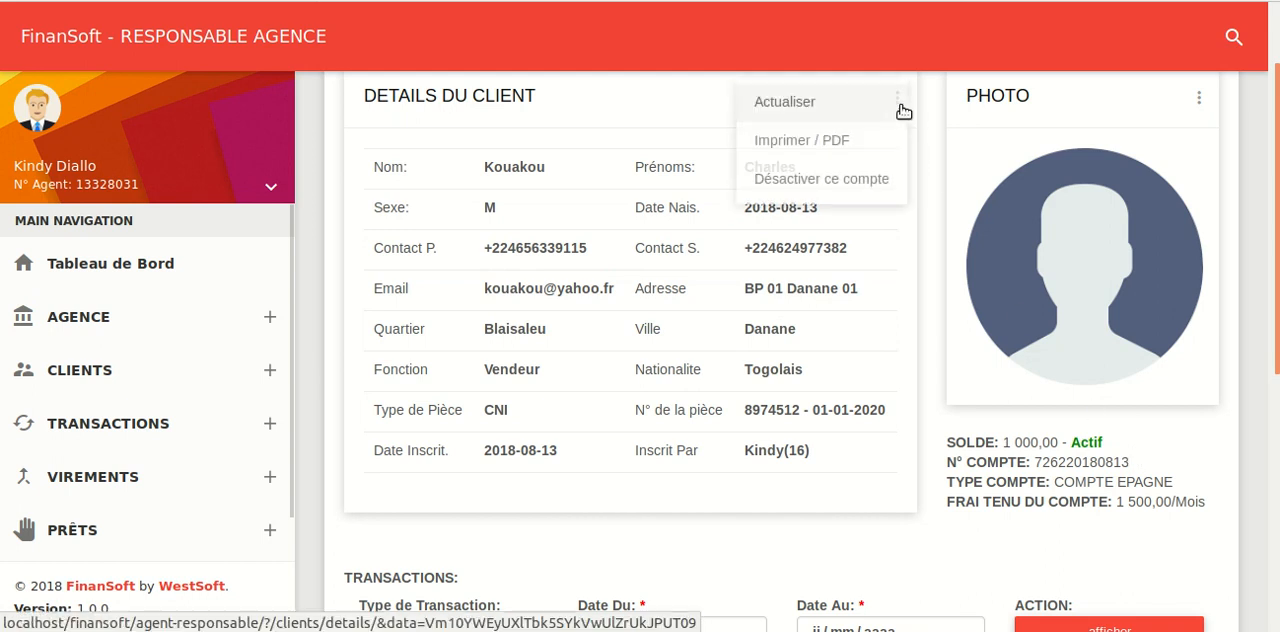
pyautogui.click(812, 180)
pyautogui.click(645, 355)
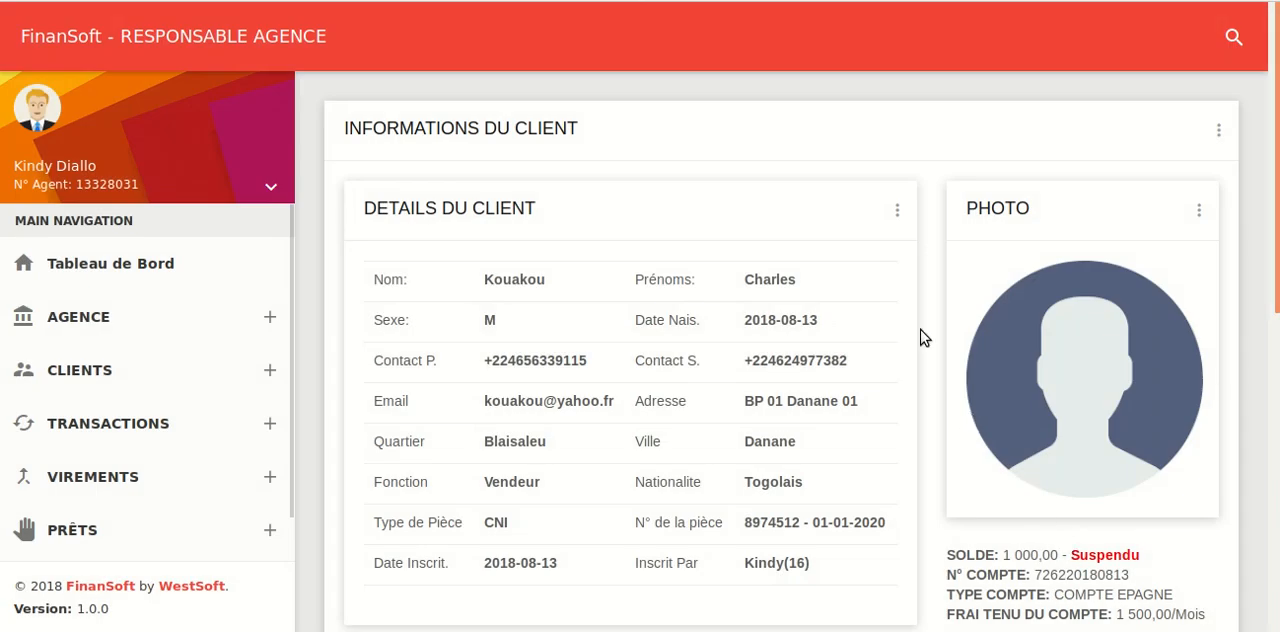
# Reactivate the client's suspended account and check the account status under the photo
pyautogui.click(897, 212)
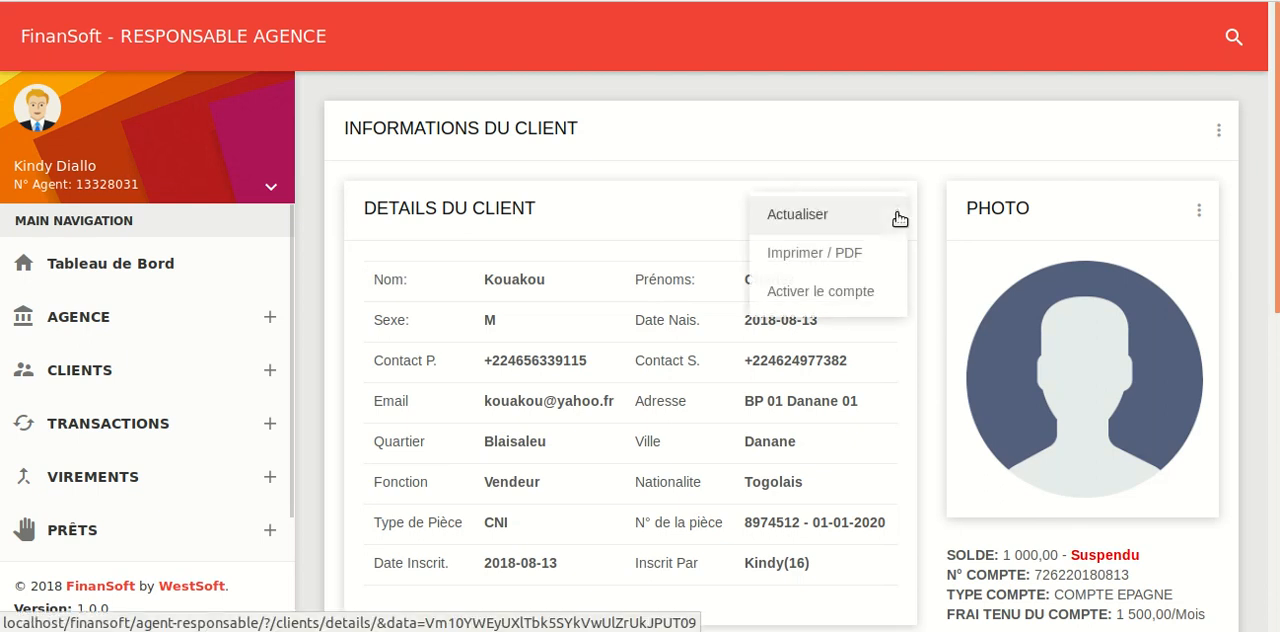
pyautogui.click(828, 291)
pyautogui.scroll(-3, 828, 291)
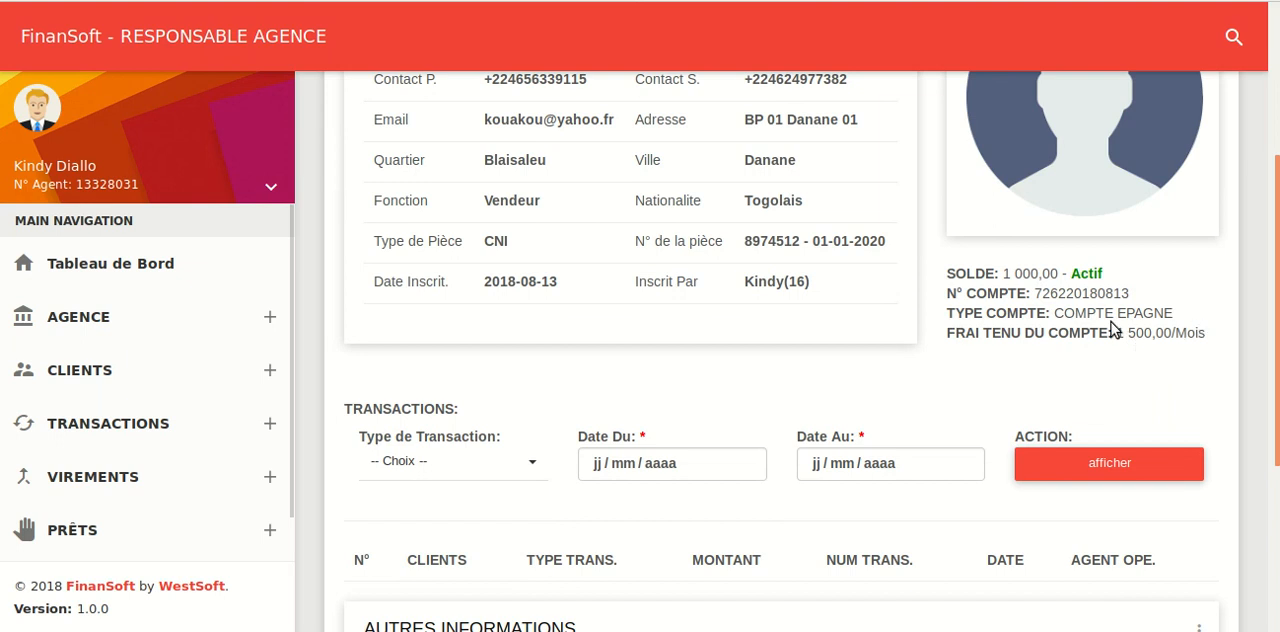
pyautogui.scroll(3, 898, 300)
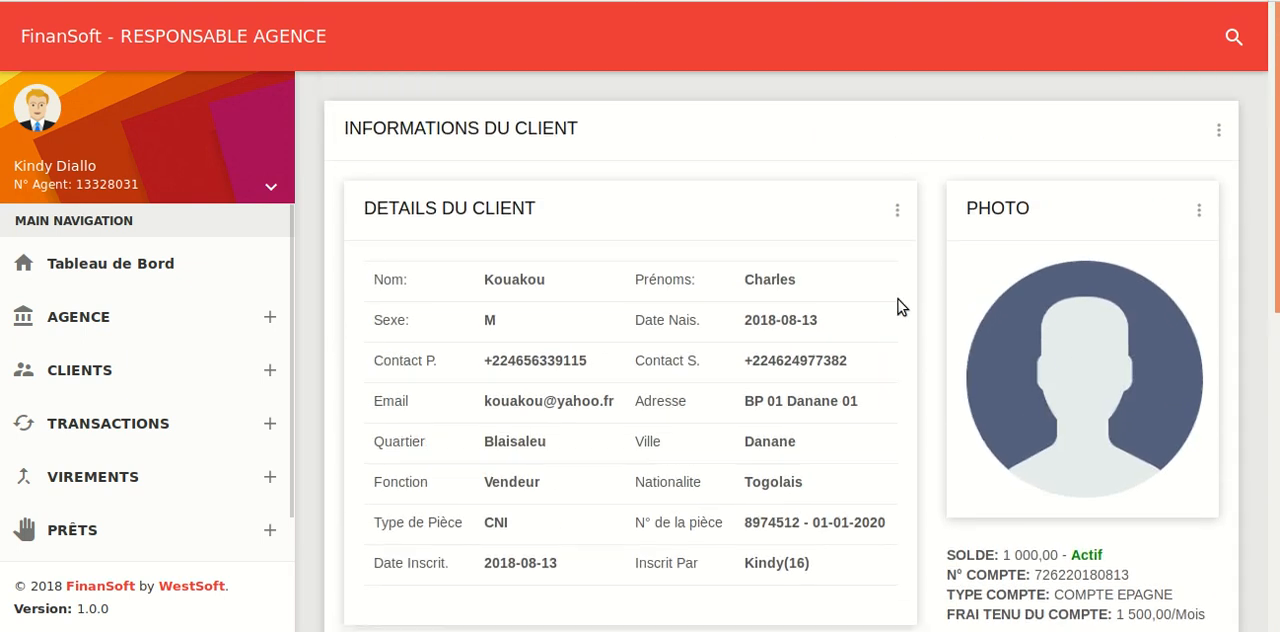
pyautogui.click(1196, 210)
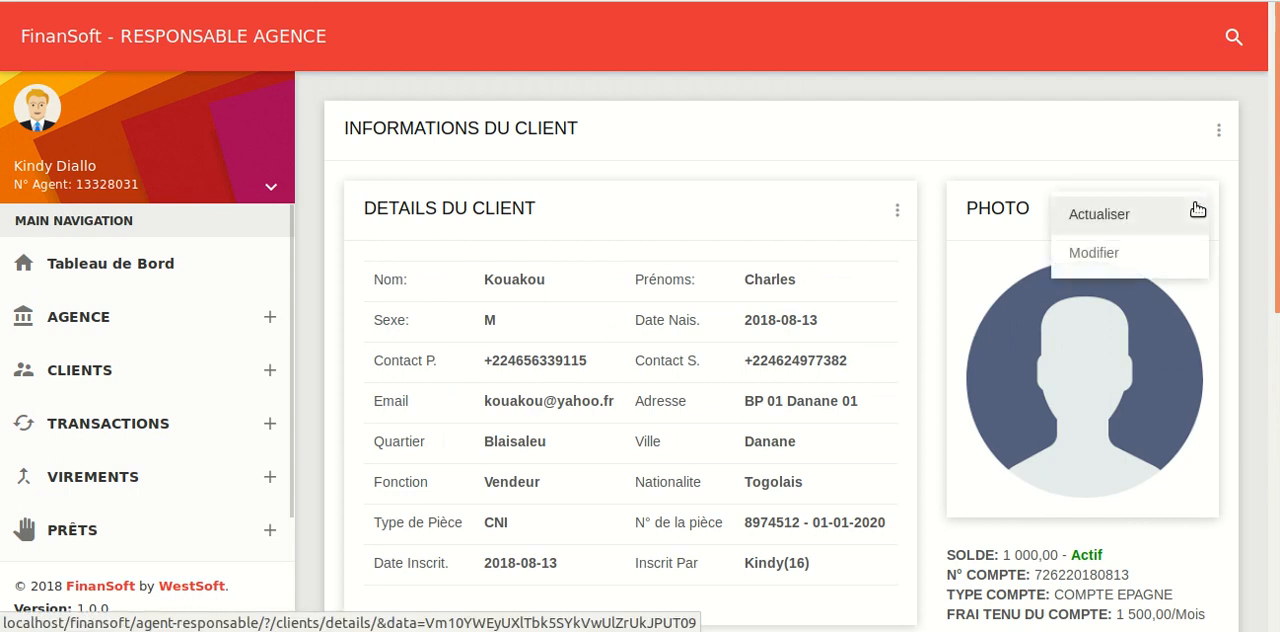
pyautogui.click(1099, 251)
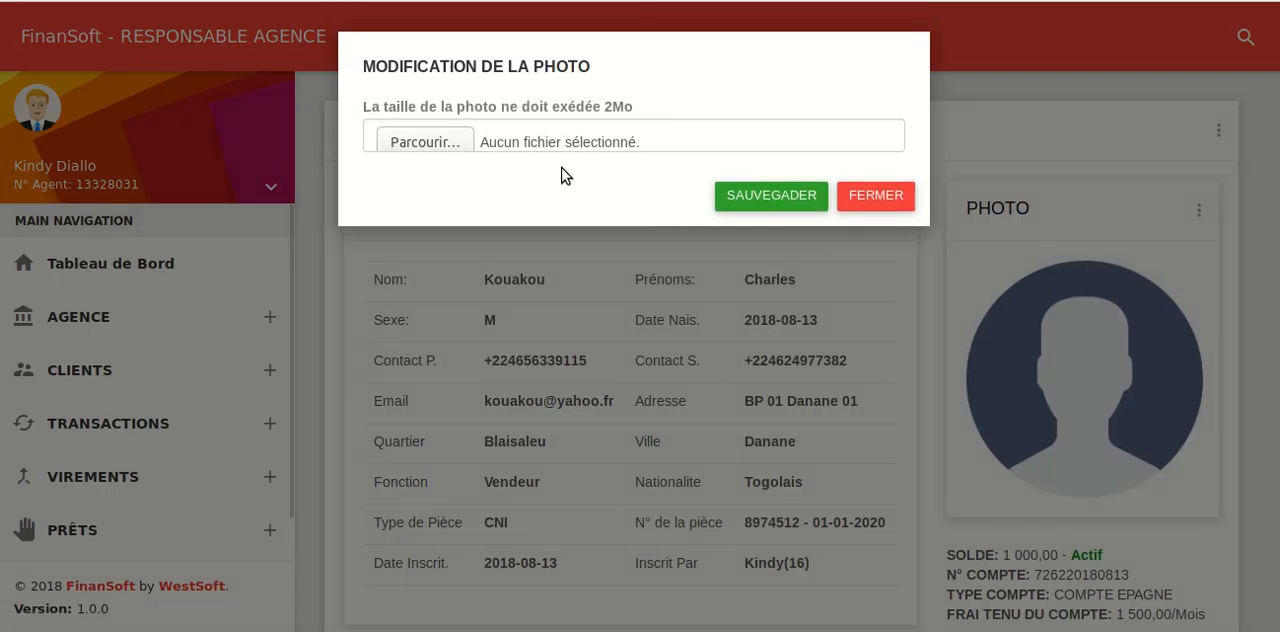
pyautogui.click(448, 149)
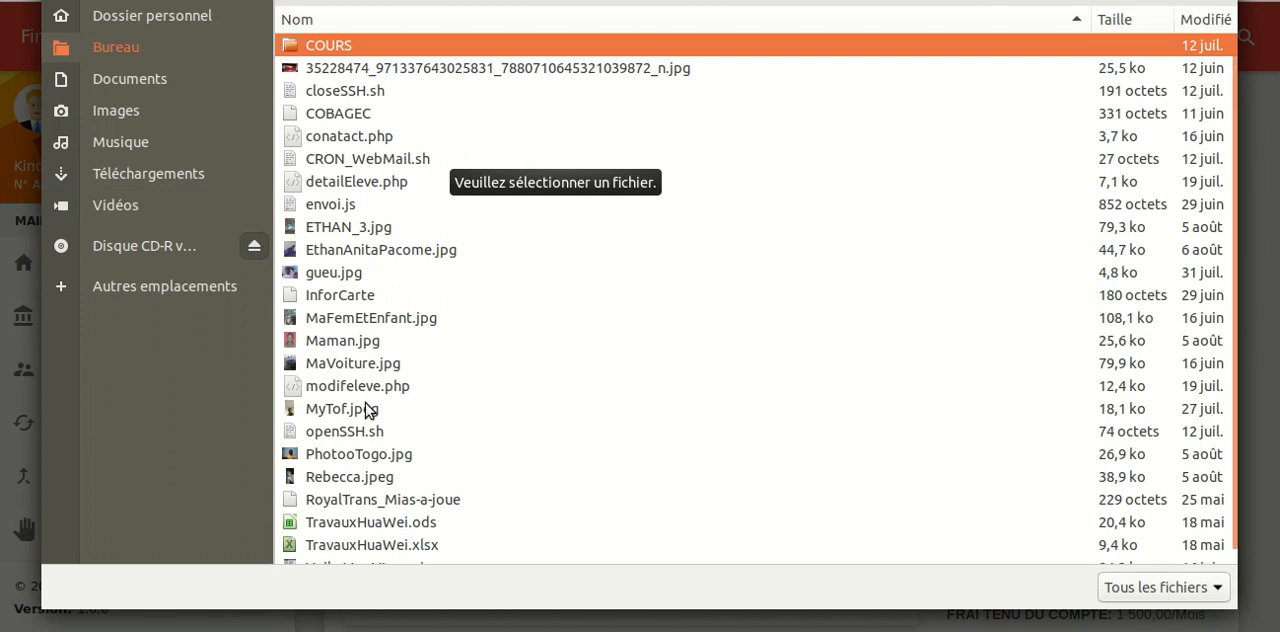
pyautogui.click(325, 345)
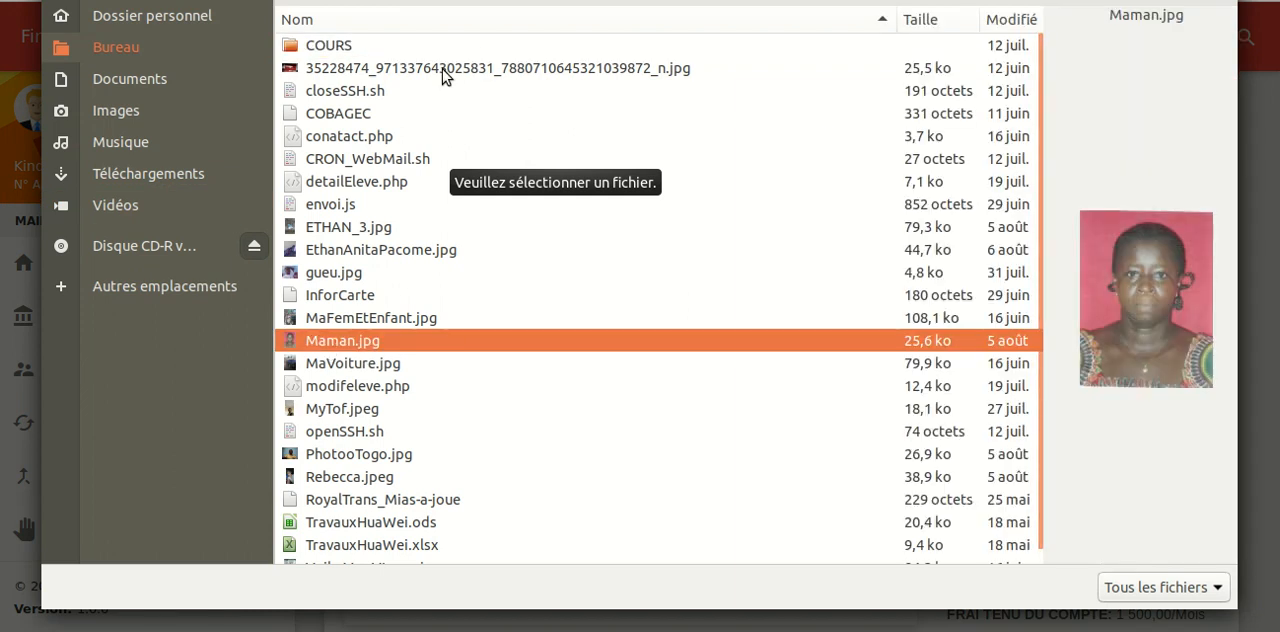
pyautogui.press('Escape')
pyautogui.click(591, 308)
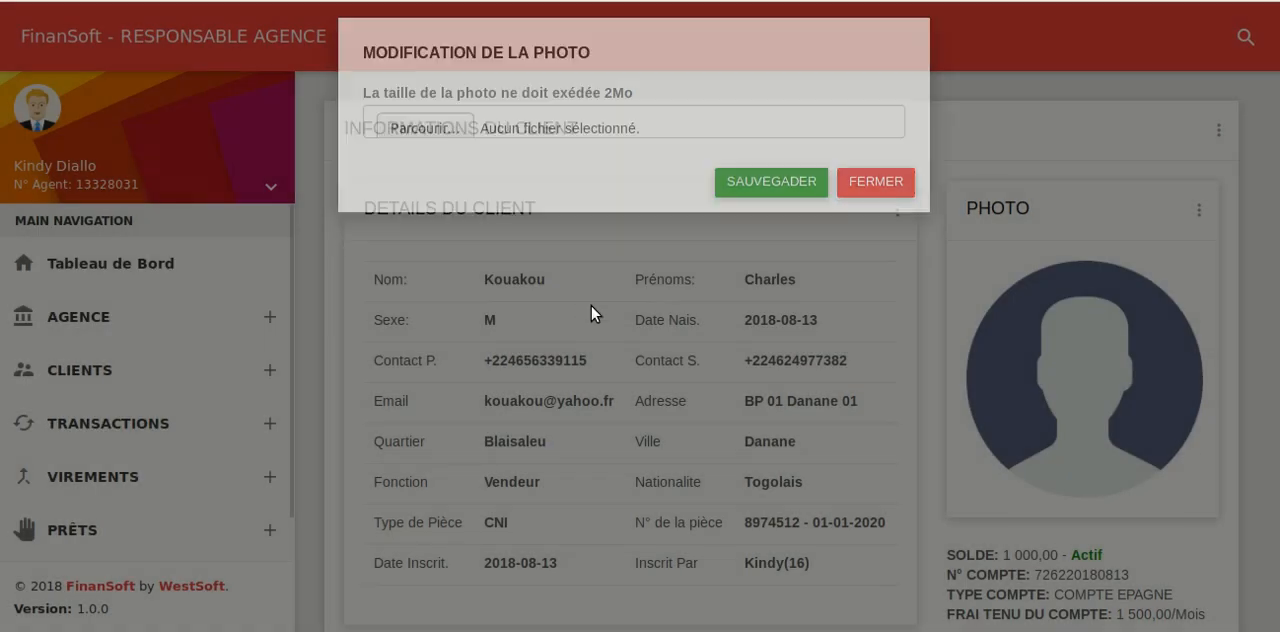
# Display the client's transactions of type Retraits dated from 30/07/2018 to 13/08/2018
pyautogui.scroll(-3, 802, 323)
pyautogui.scroll(-2, 802, 323)
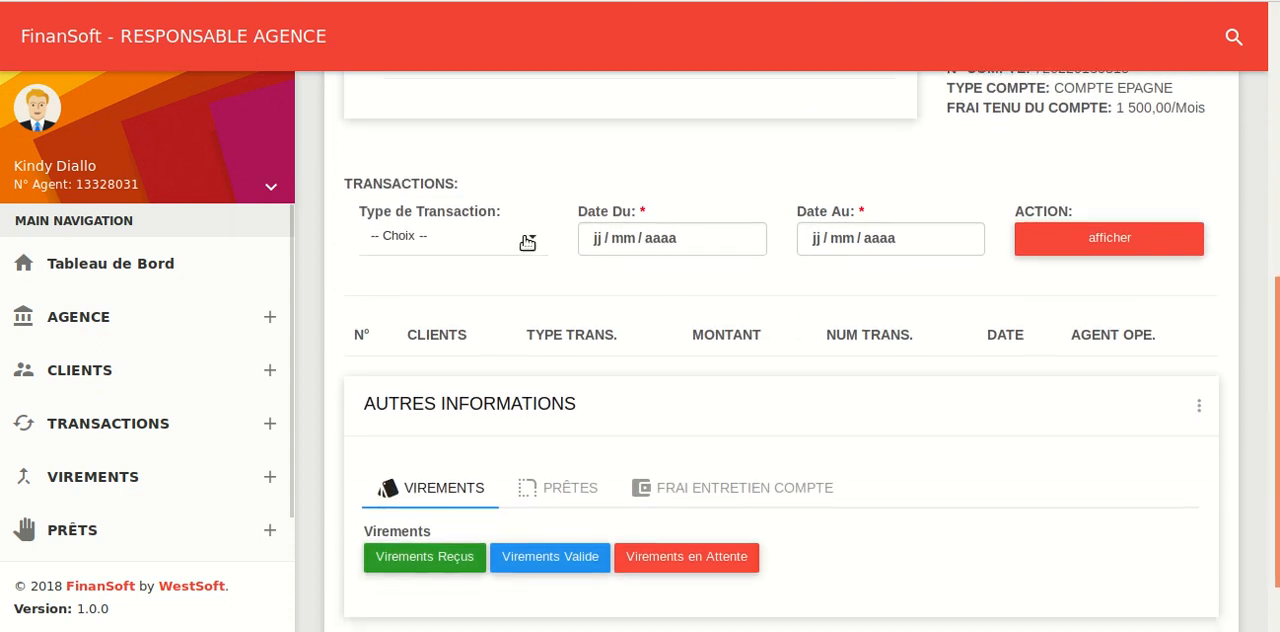
pyautogui.click(527, 243)
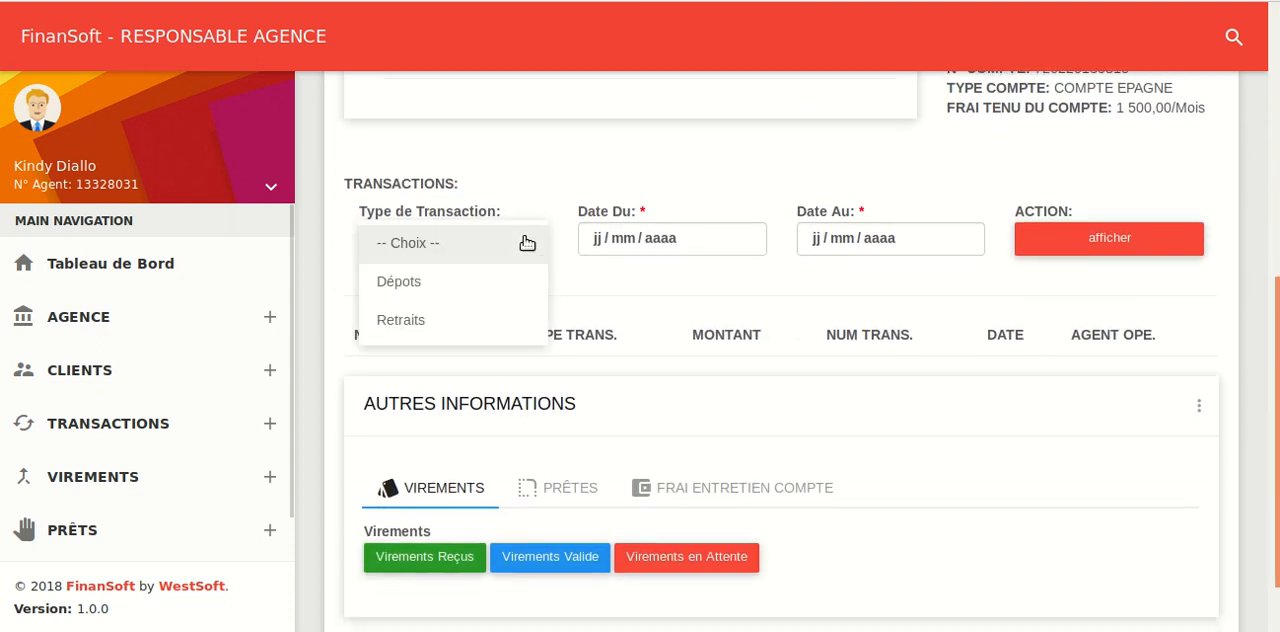
pyautogui.click(431, 322)
pyautogui.click(724, 248)
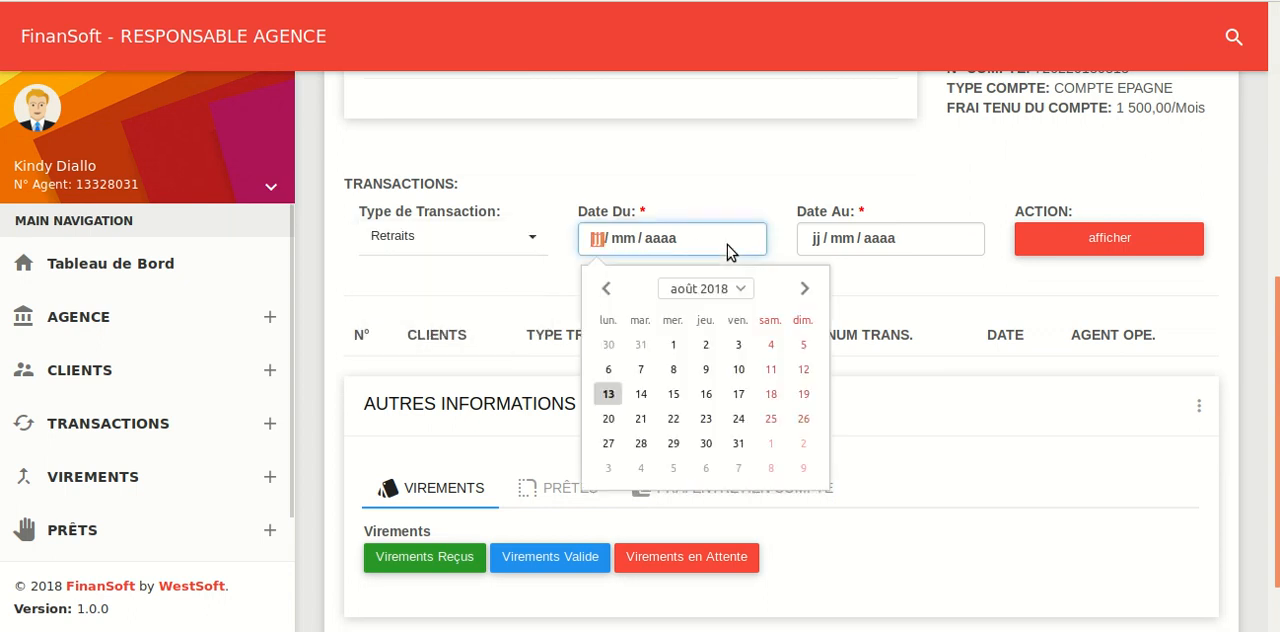
pyautogui.click(612, 346)
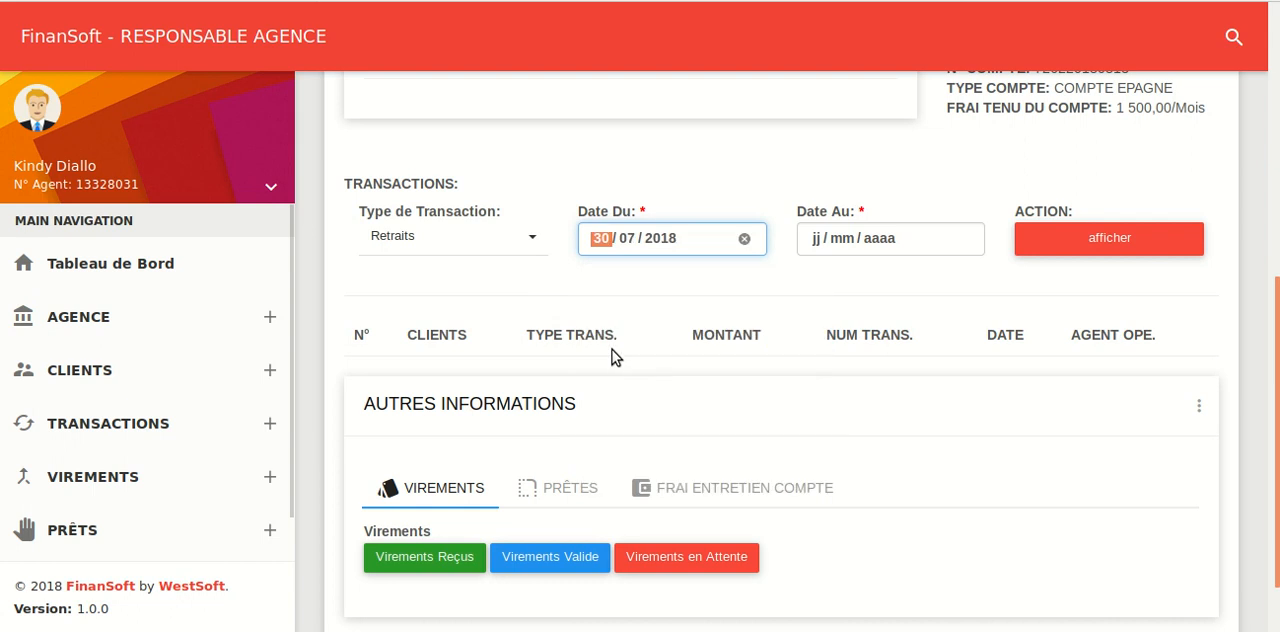
pyautogui.click(955, 250)
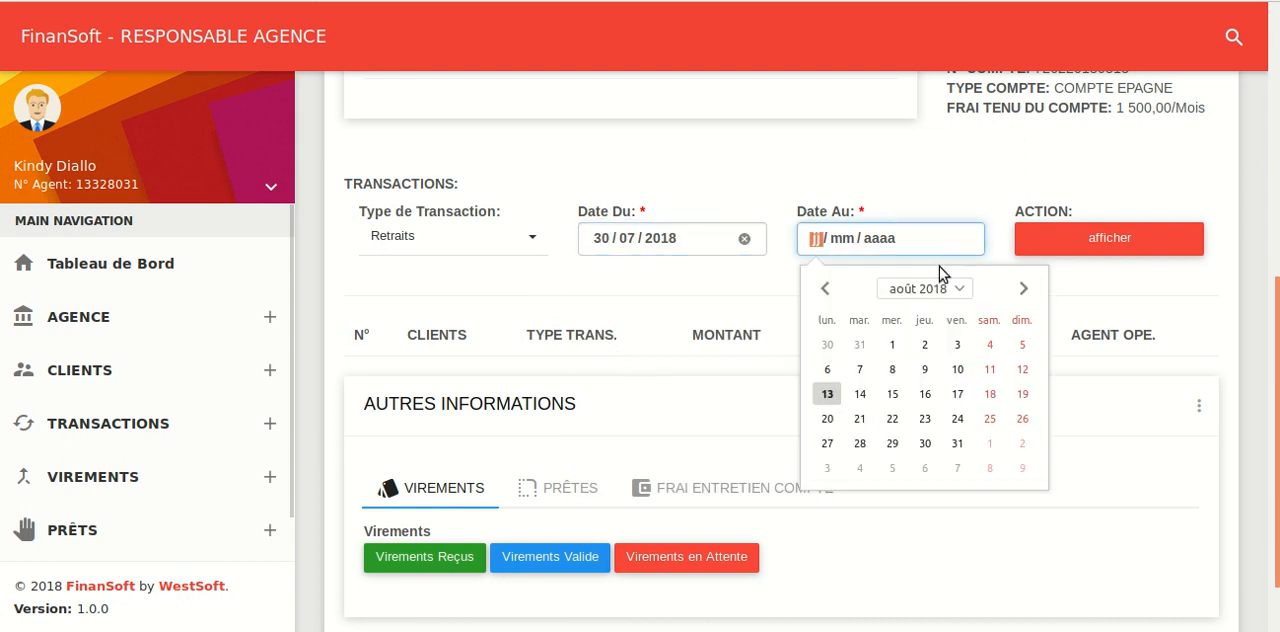
pyautogui.click(827, 394)
pyautogui.click(1110, 241)
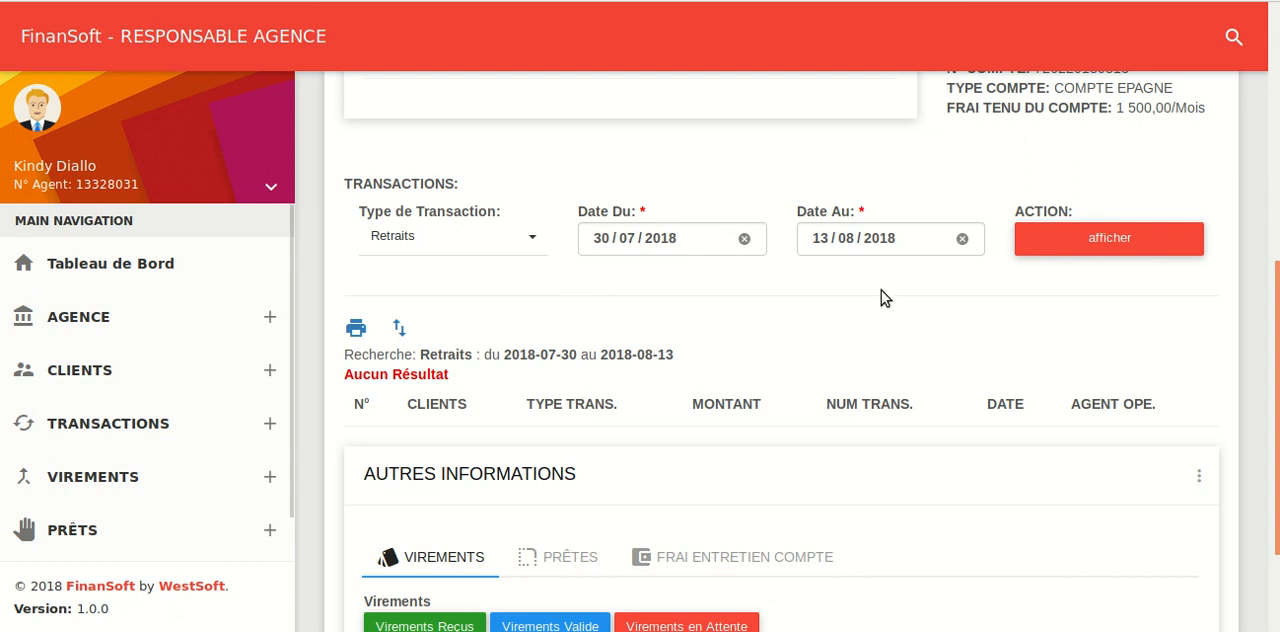
pyautogui.scroll(-3, 881, 290)
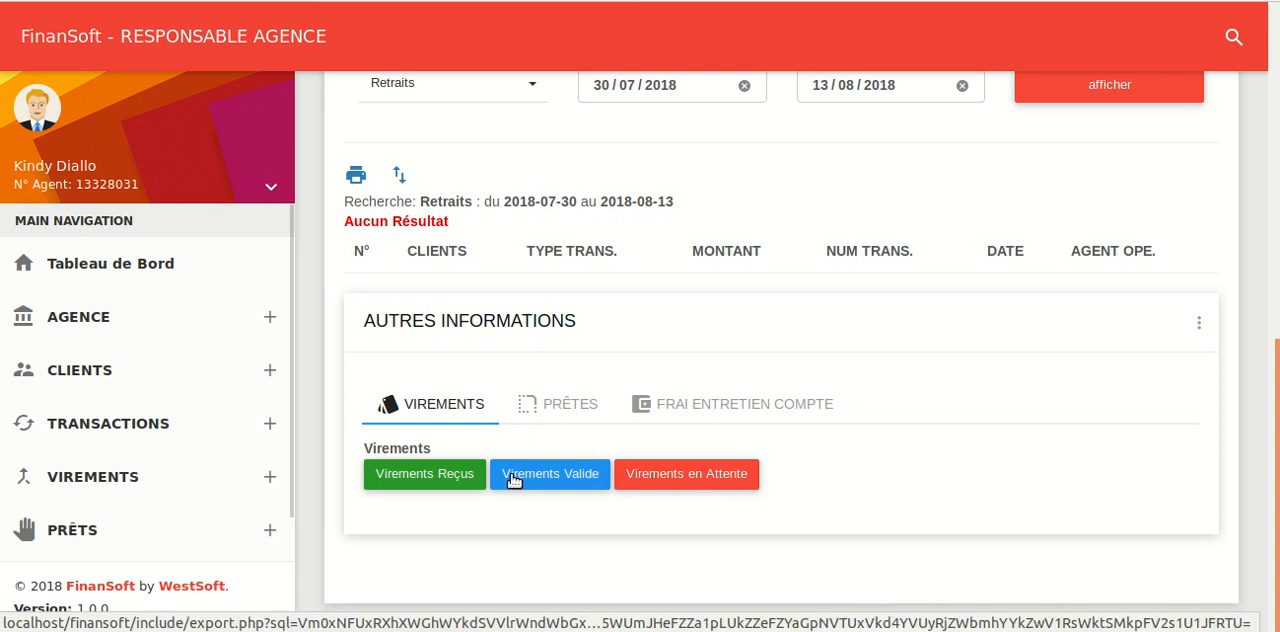
pyautogui.click(435, 481)
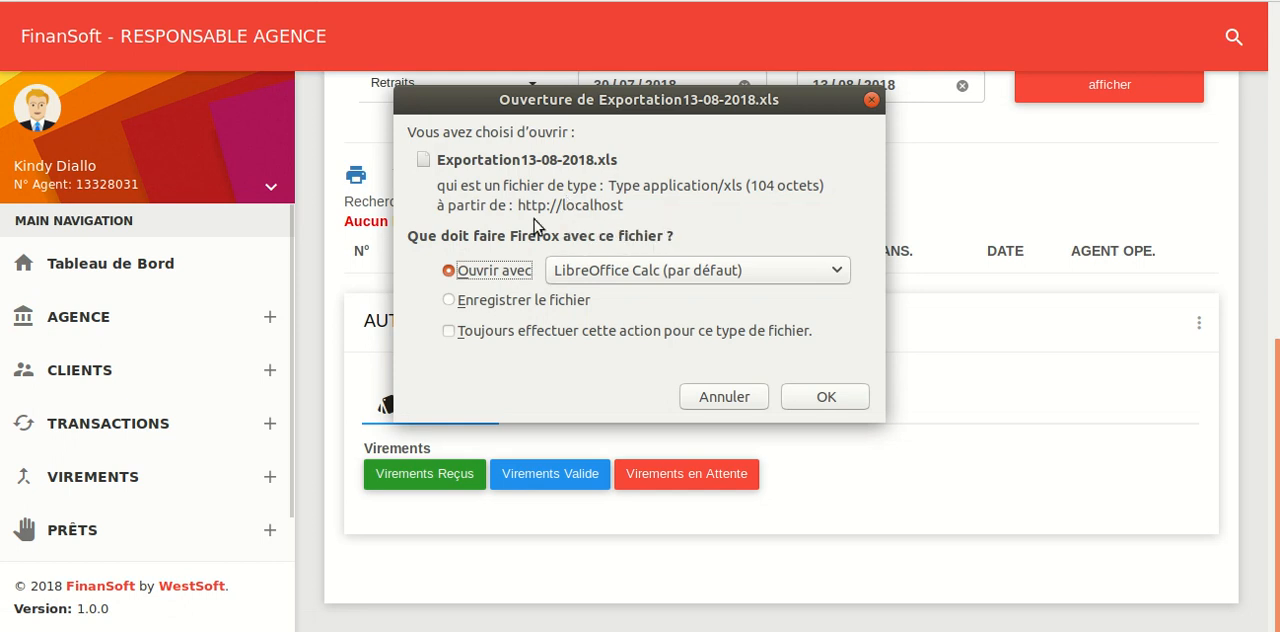
pyautogui.click(470, 303)
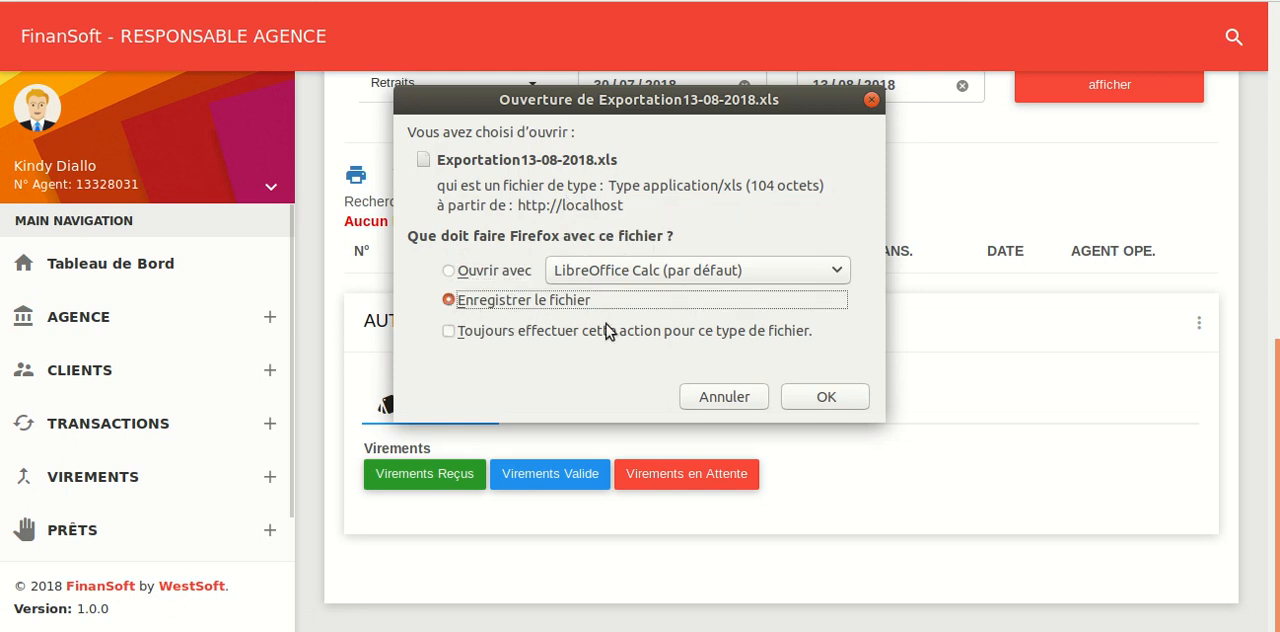
pyautogui.click(724, 397)
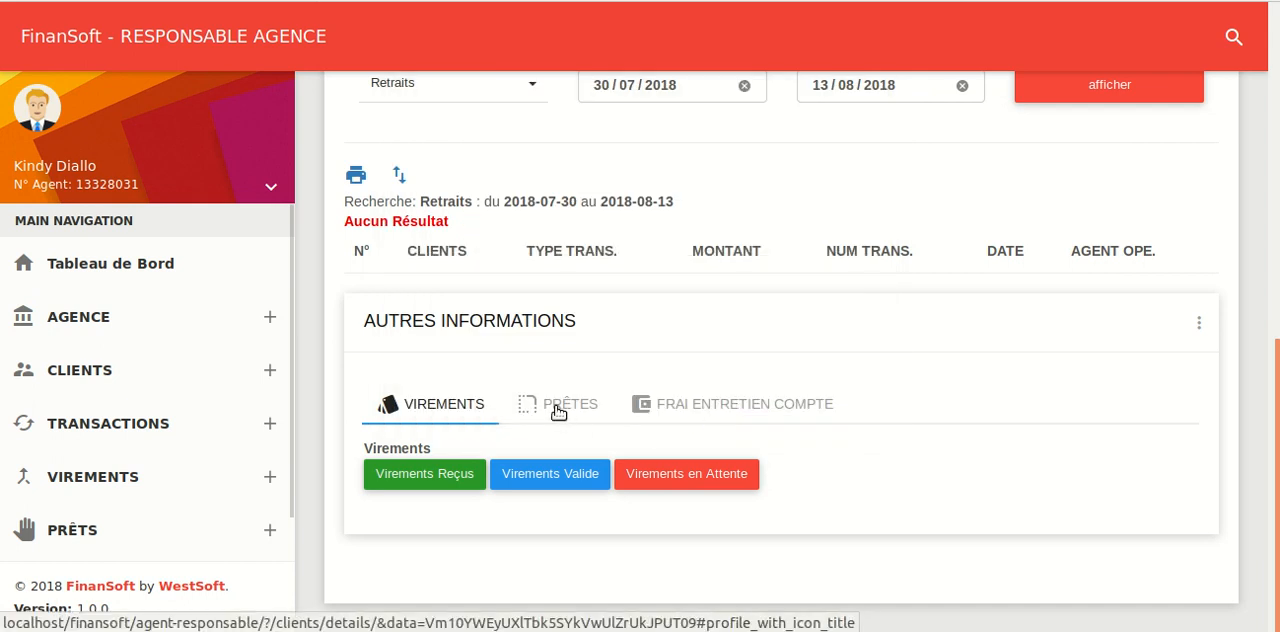
# View the client's loan export options and account maintenance fee section, and check the monthly account fee
pyautogui.click(556, 410)
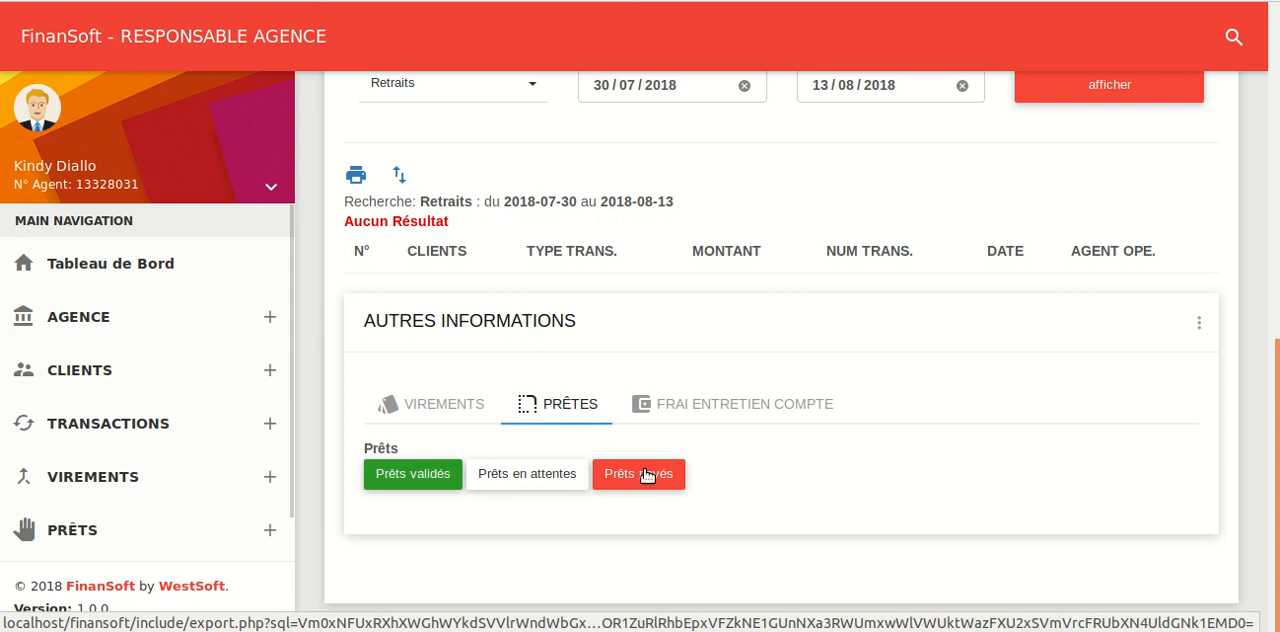
pyautogui.click(670, 408)
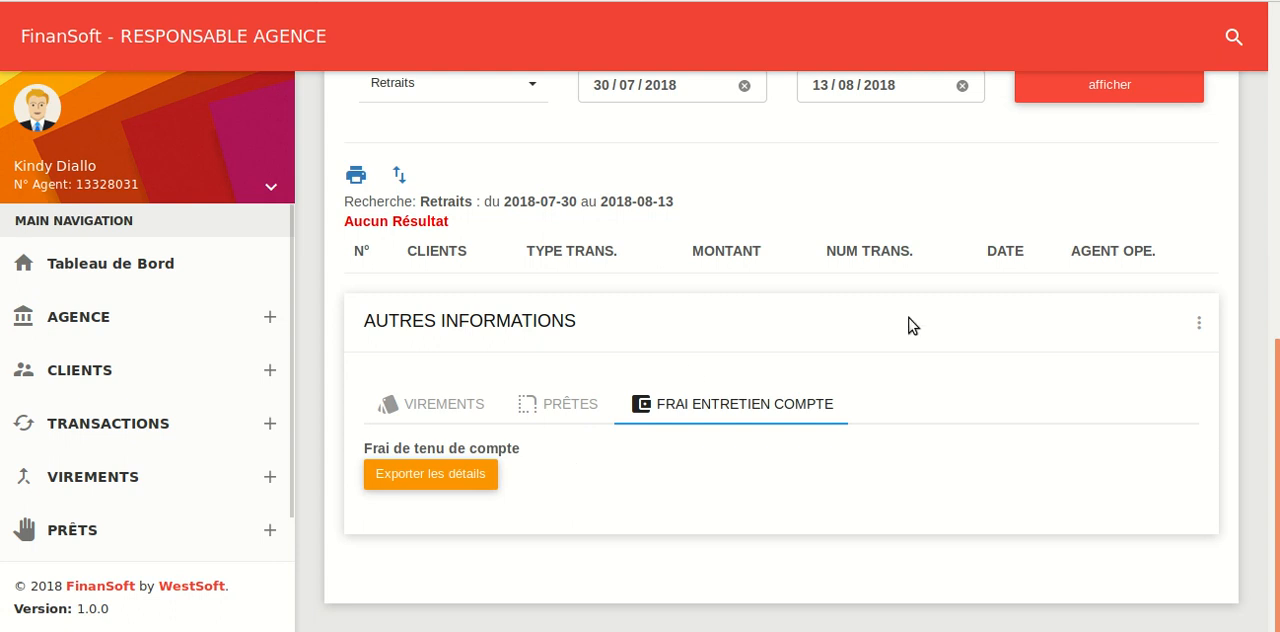
pyautogui.scroll(5, 912, 325)
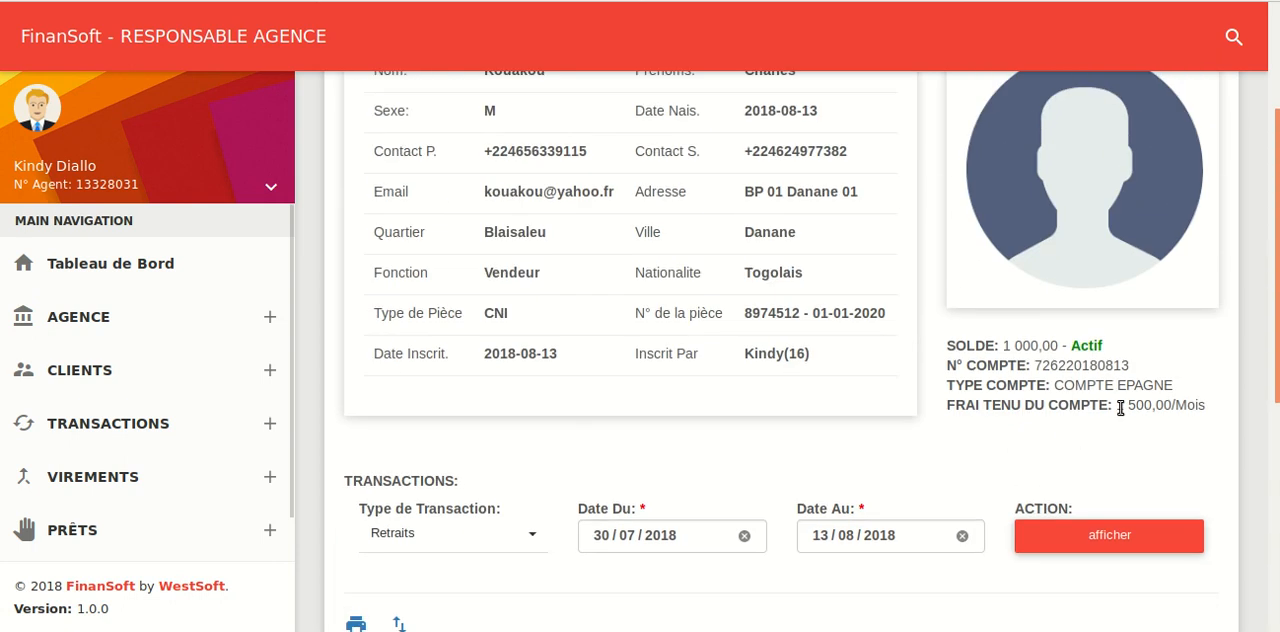
pyautogui.moveTo(1117, 408); pyautogui.dragTo(1150, 406)
pyautogui.click(803, 422)
pyautogui.scroll(-5, 803, 424)
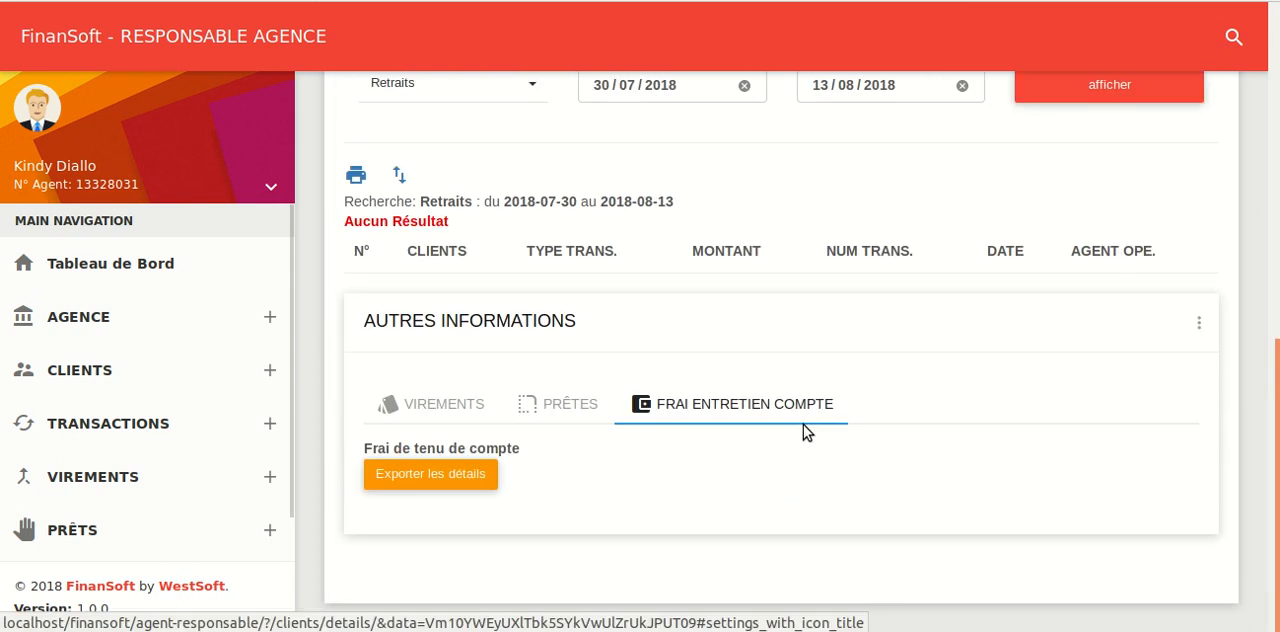
pyautogui.scroll(5, 677, 371)
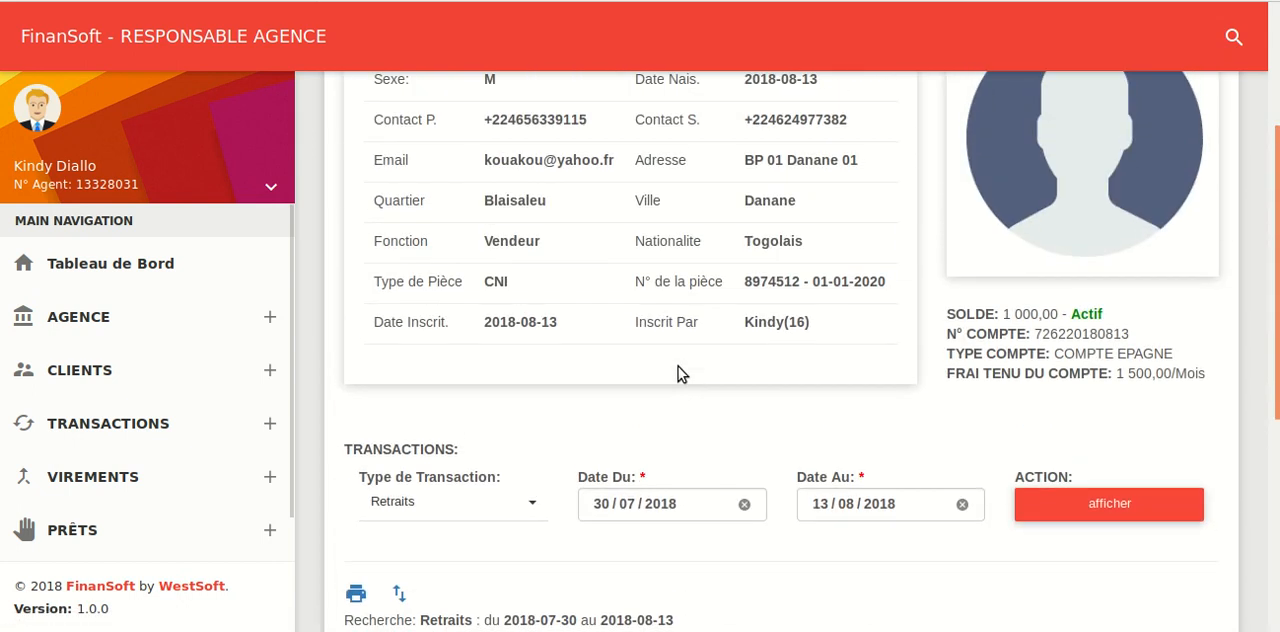
pyautogui.scroll(-5, 645, 478)
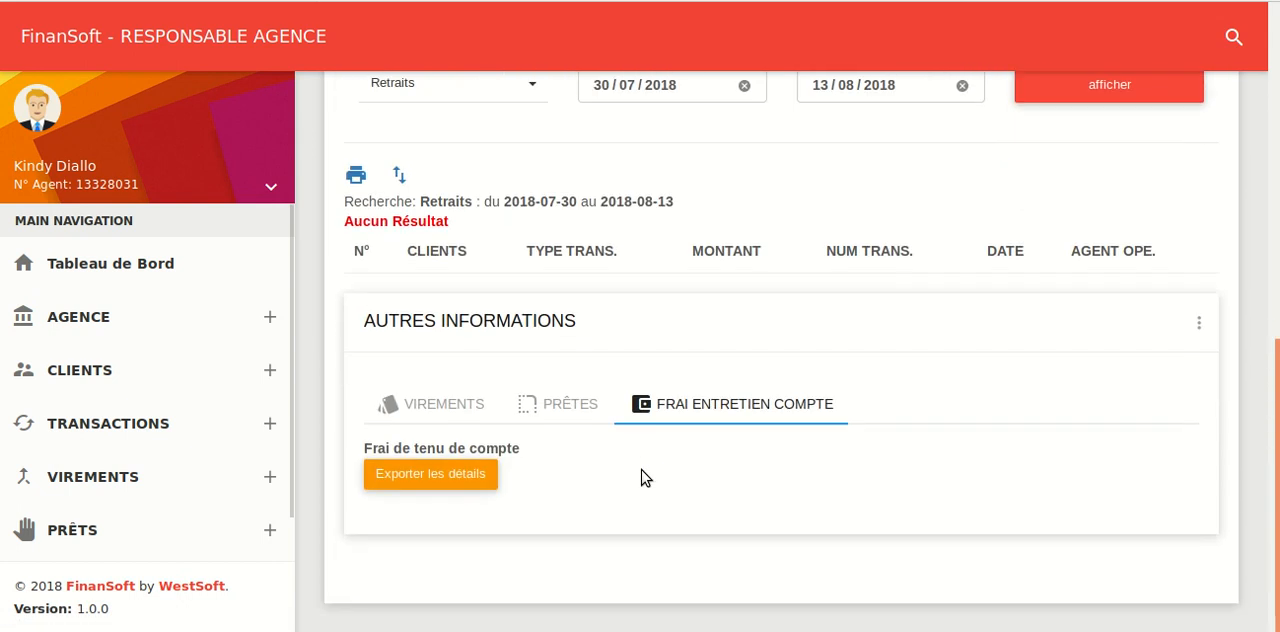
pyautogui.scroll(6, 645, 478)
pyautogui.scroll(-3, 646, 477)
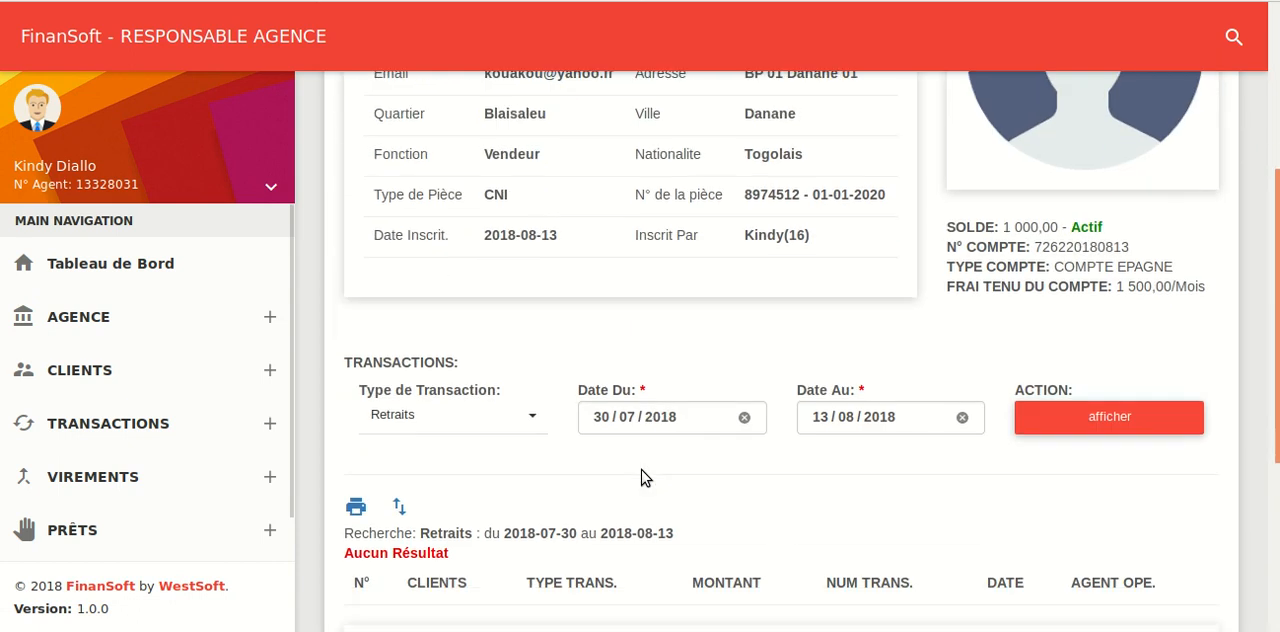
# Open the list of the agency's clients and look at the options of its status and sex filters
pyautogui.click(153, 371)
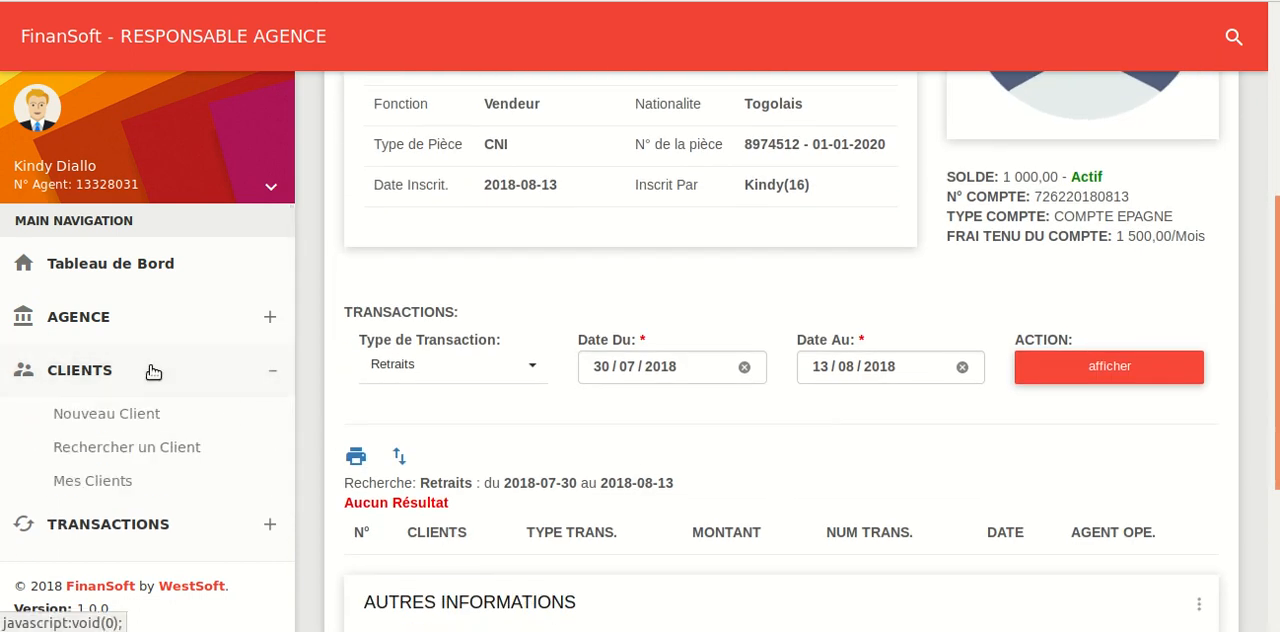
pyautogui.click(95, 481)
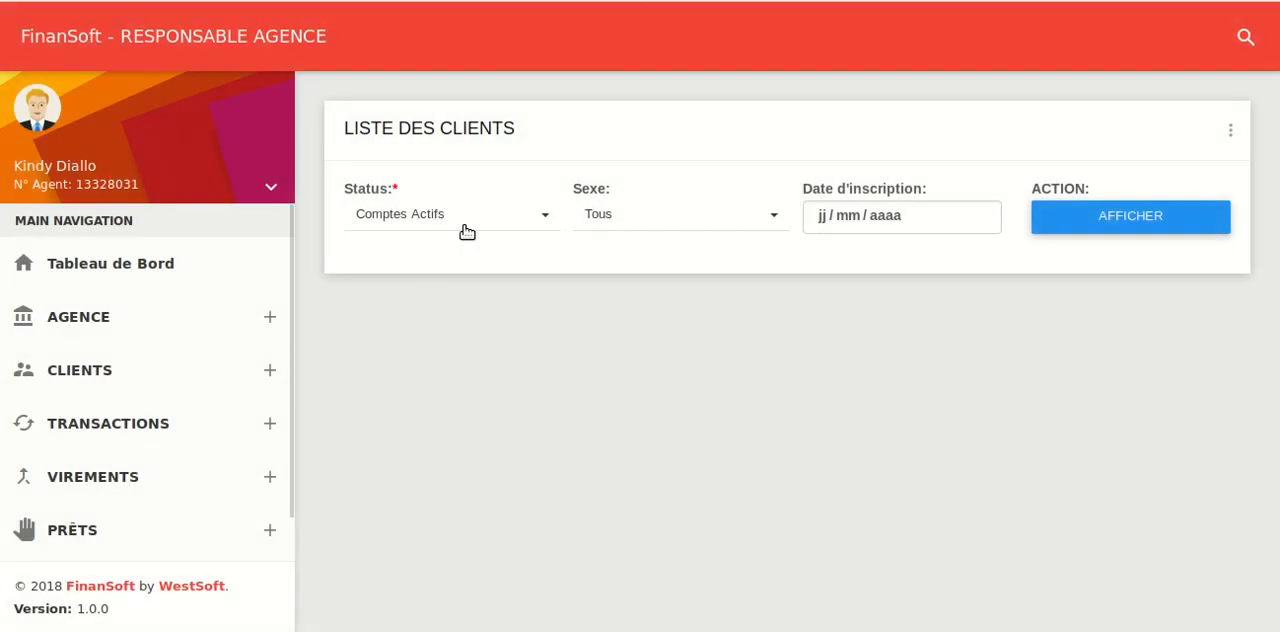
pyautogui.click(466, 232)
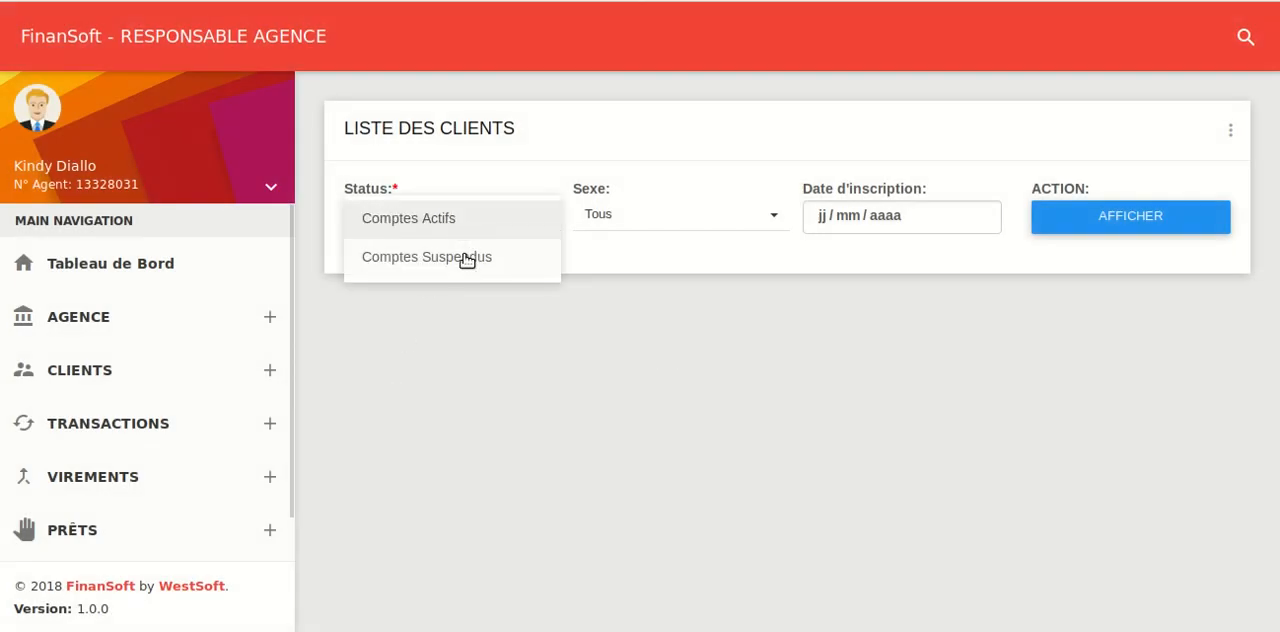
pyautogui.click(688, 226)
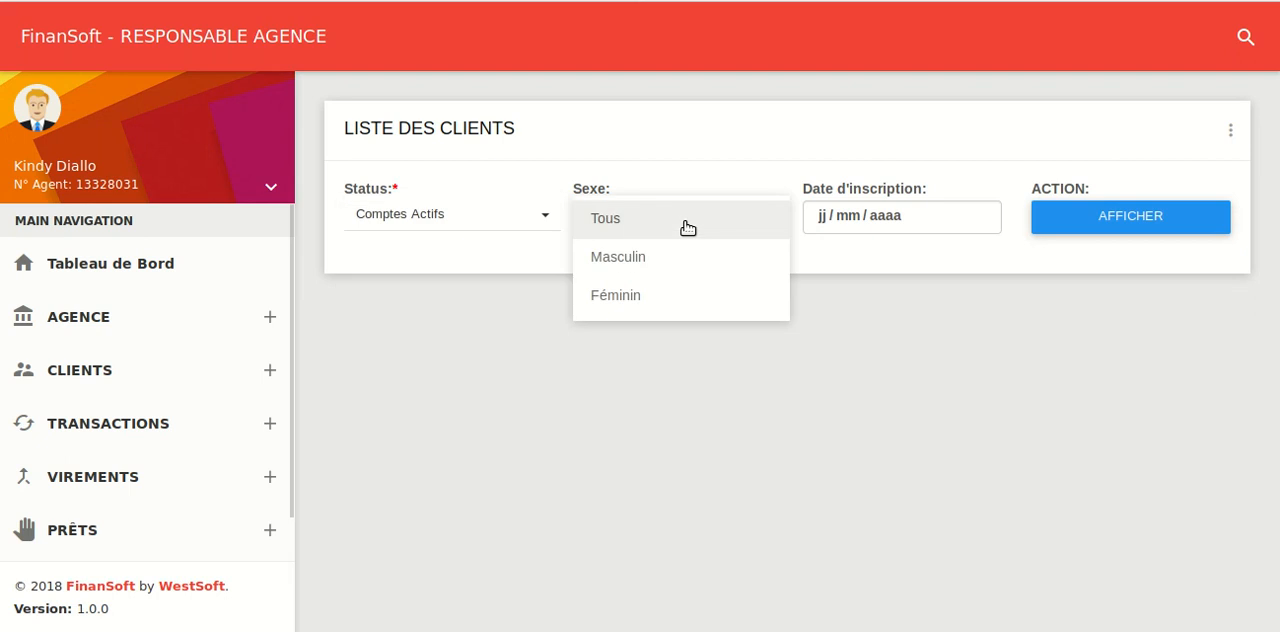
pyautogui.click(850, 255)
pyautogui.click(957, 222)
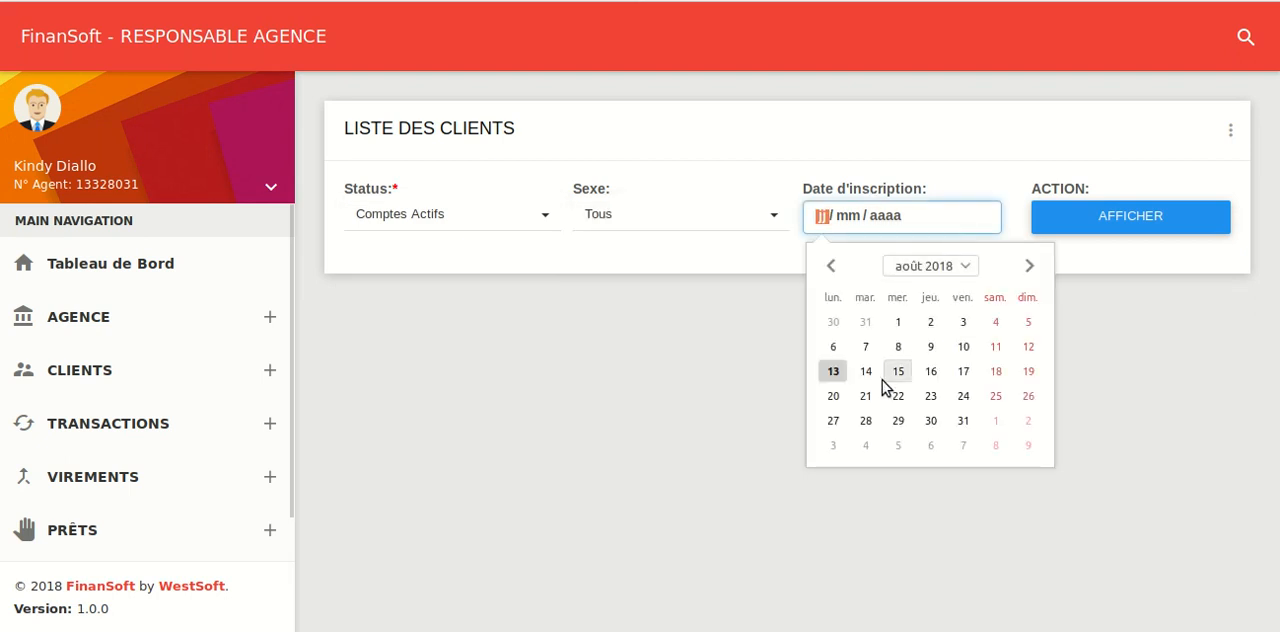
pyautogui.click(833, 371)
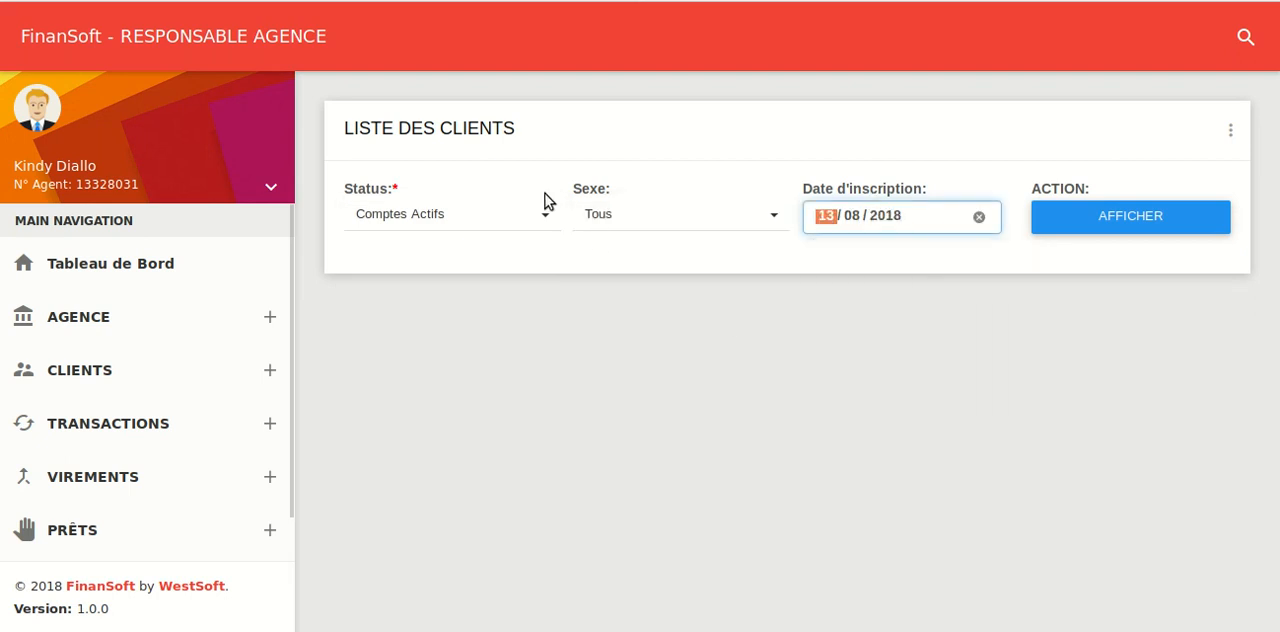
pyautogui.click(500, 230)
pyautogui.click(438, 225)
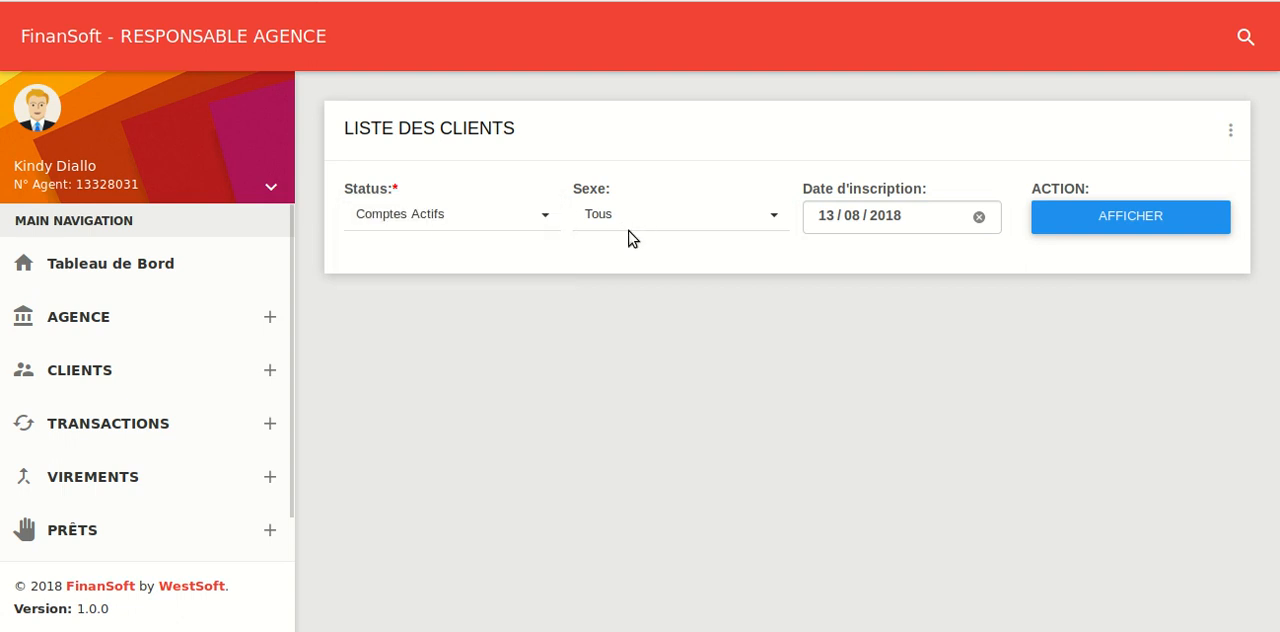
pyautogui.click(980, 222)
pyautogui.click(980, 224)
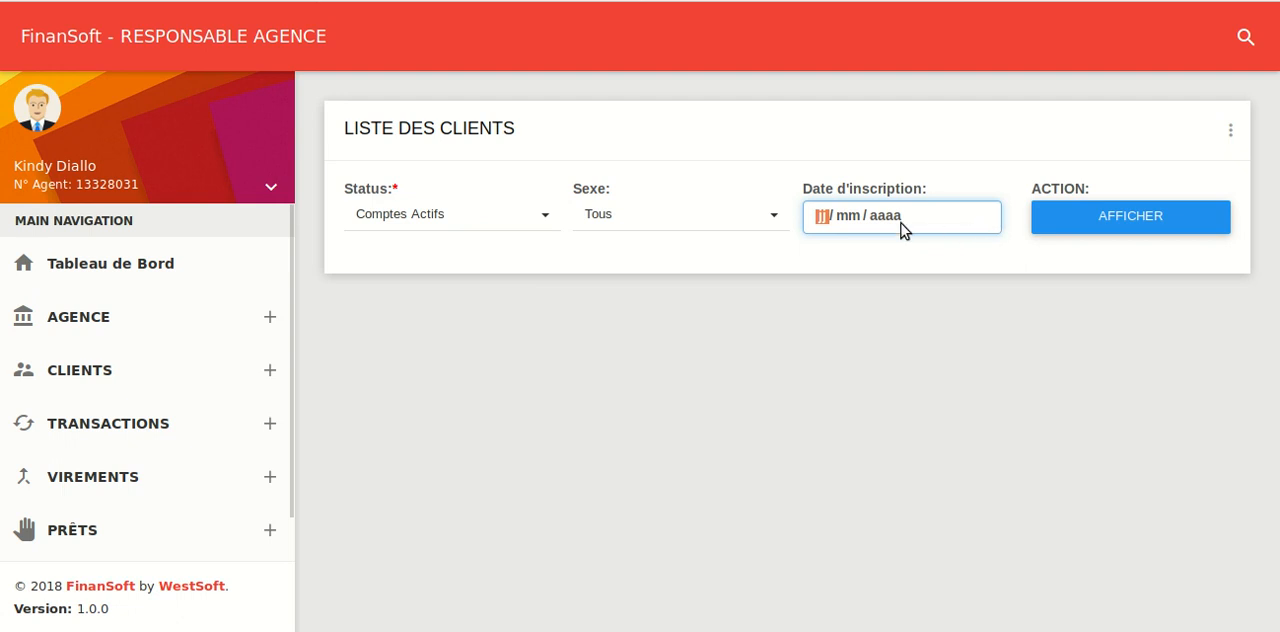
# Display the active client accounts of all sexes with the registration date 13/08/2018
pyautogui.click(920, 334)
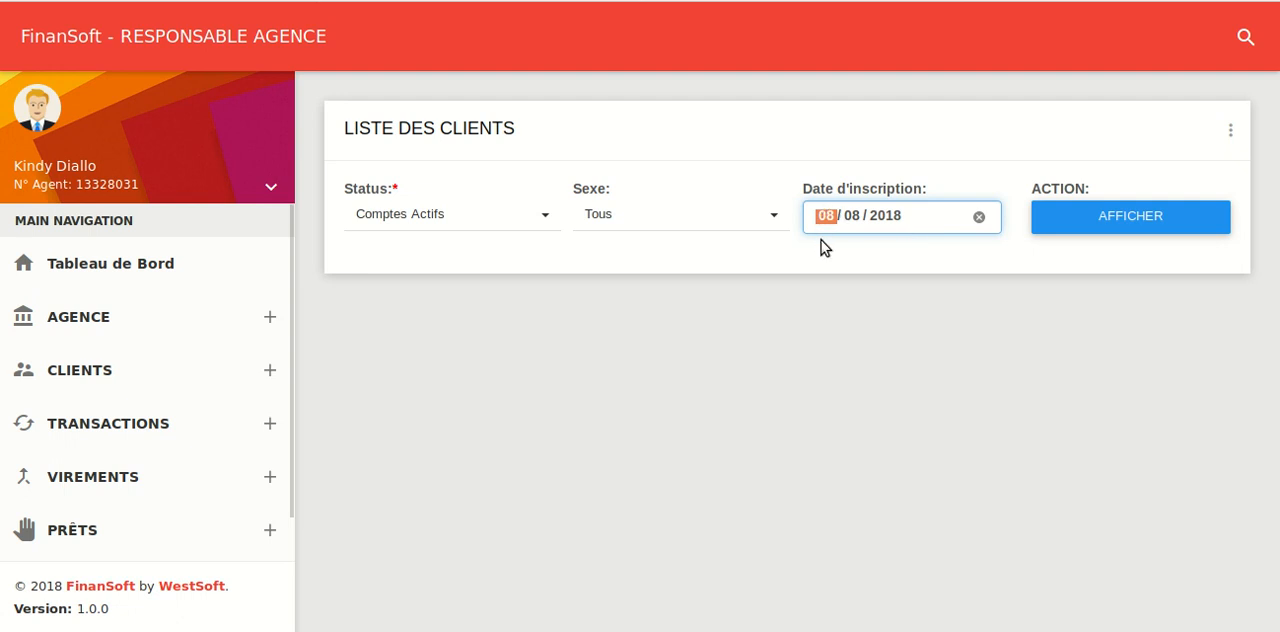
pyautogui.write('13')
pyautogui.click(1127, 222)
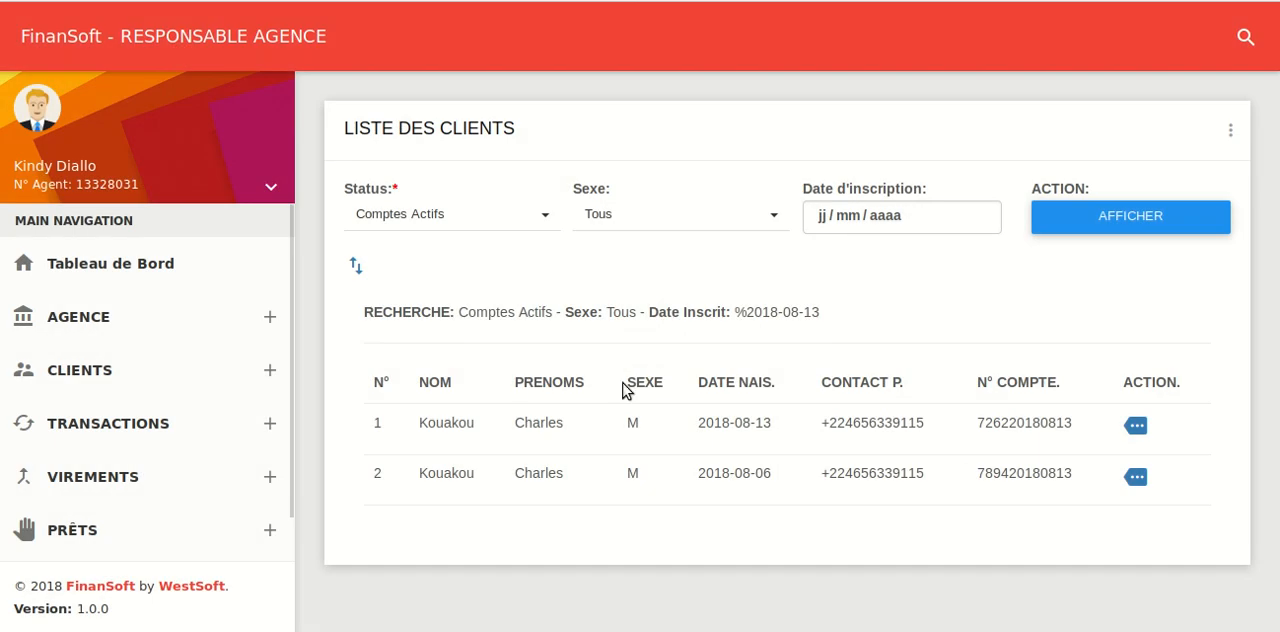
# Export the displayed client list as an xls file and open it in LibreOffice Calc with UTF-8 encoding and the default separators
pyautogui.click(356, 266)
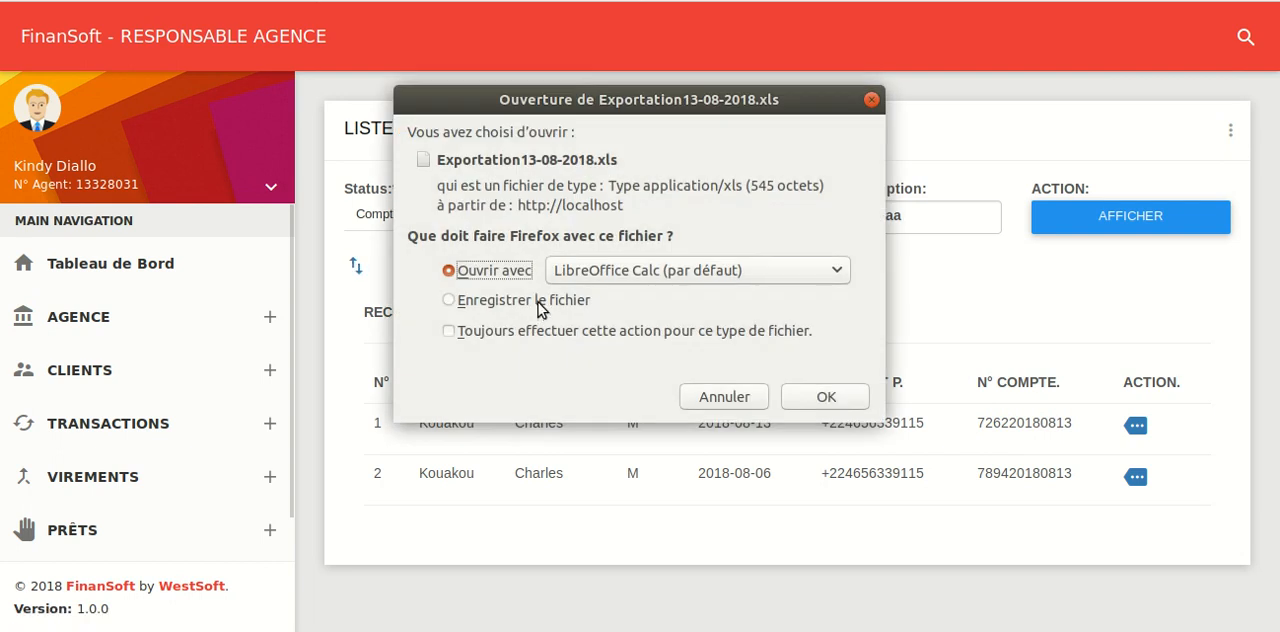
pyautogui.click(800, 399)
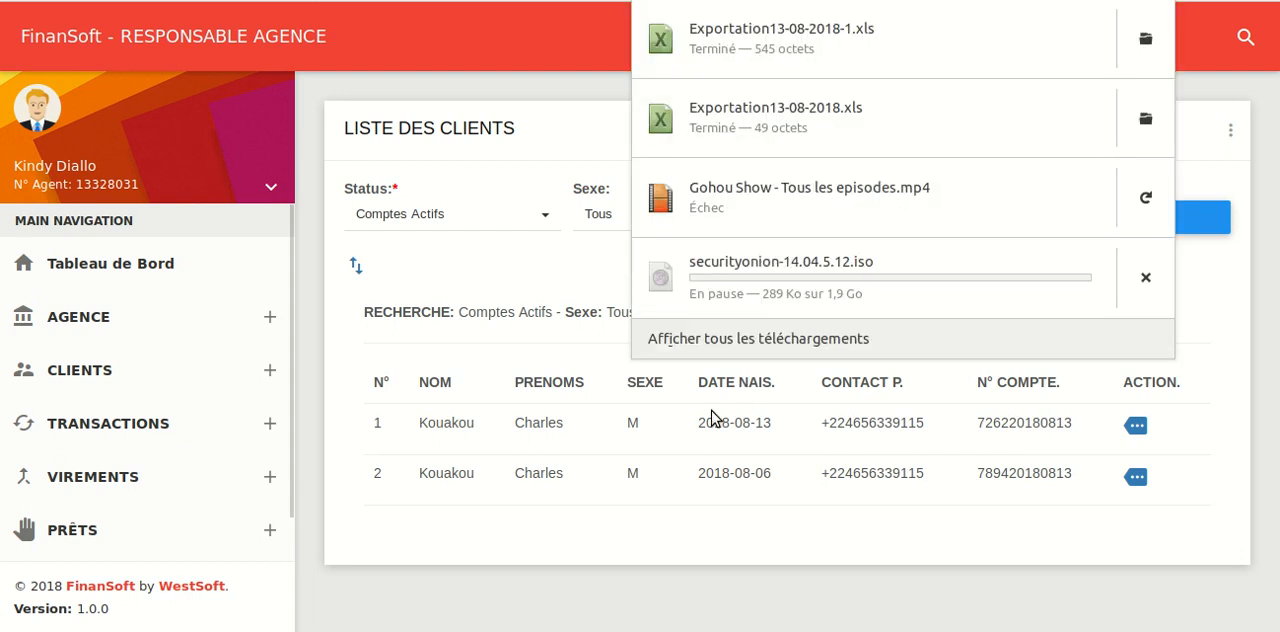
pyautogui.click(802, 50)
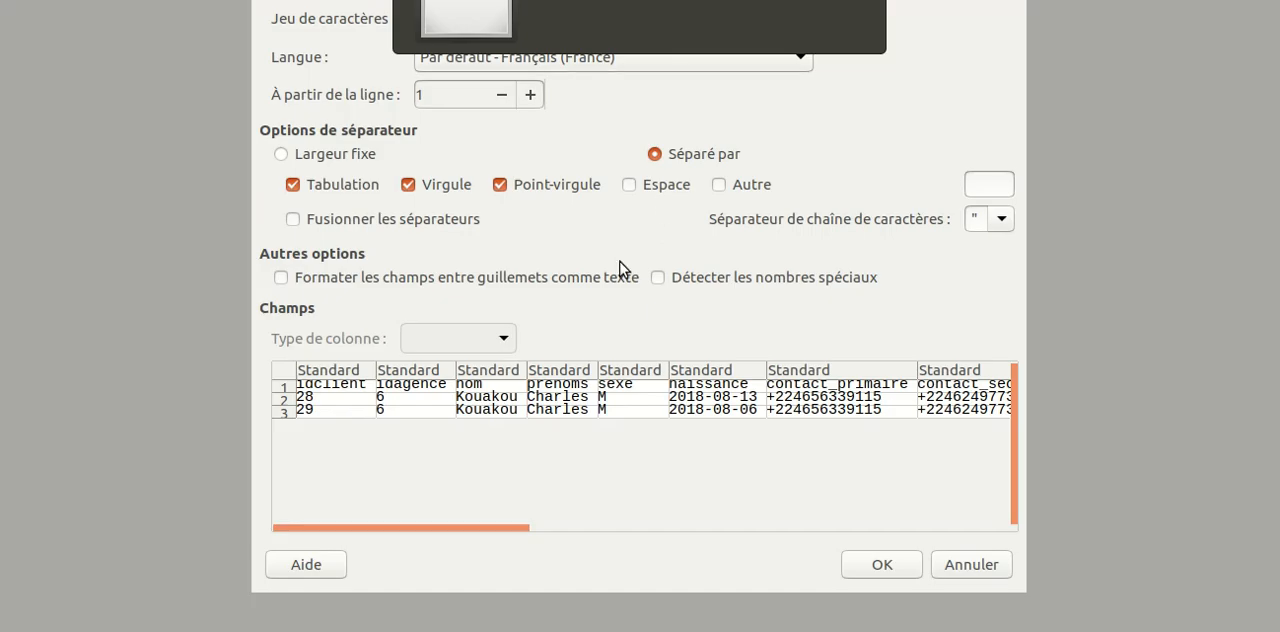
pyautogui.click(882, 565)
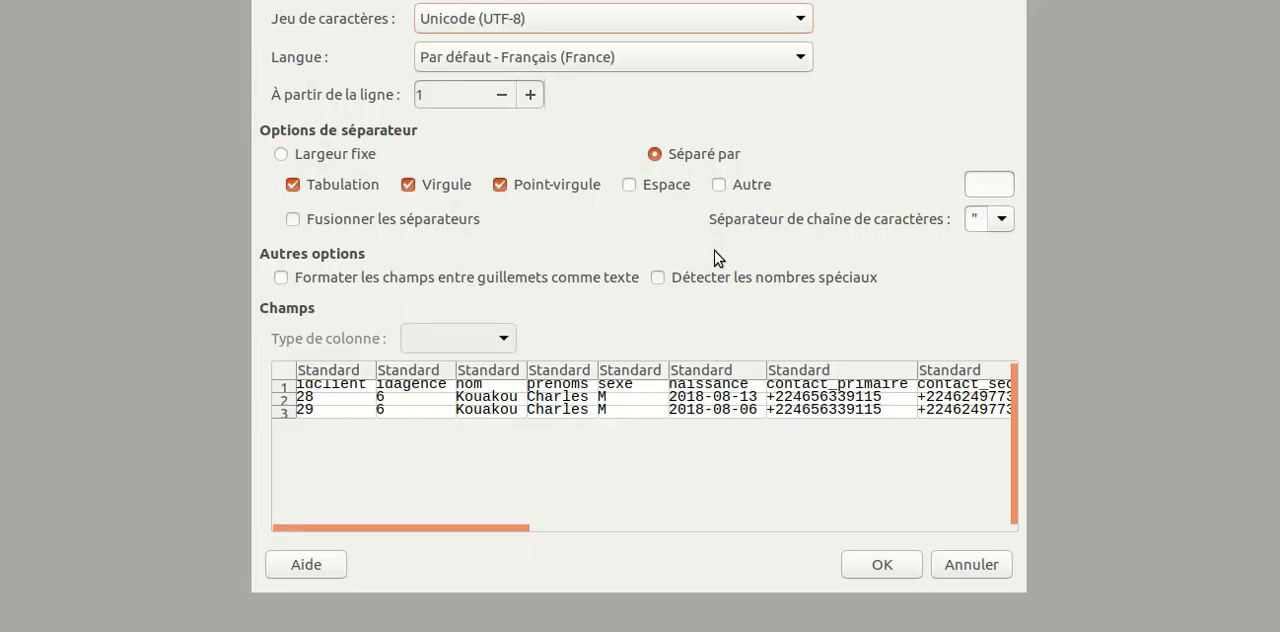
pyautogui.click(910, 566)
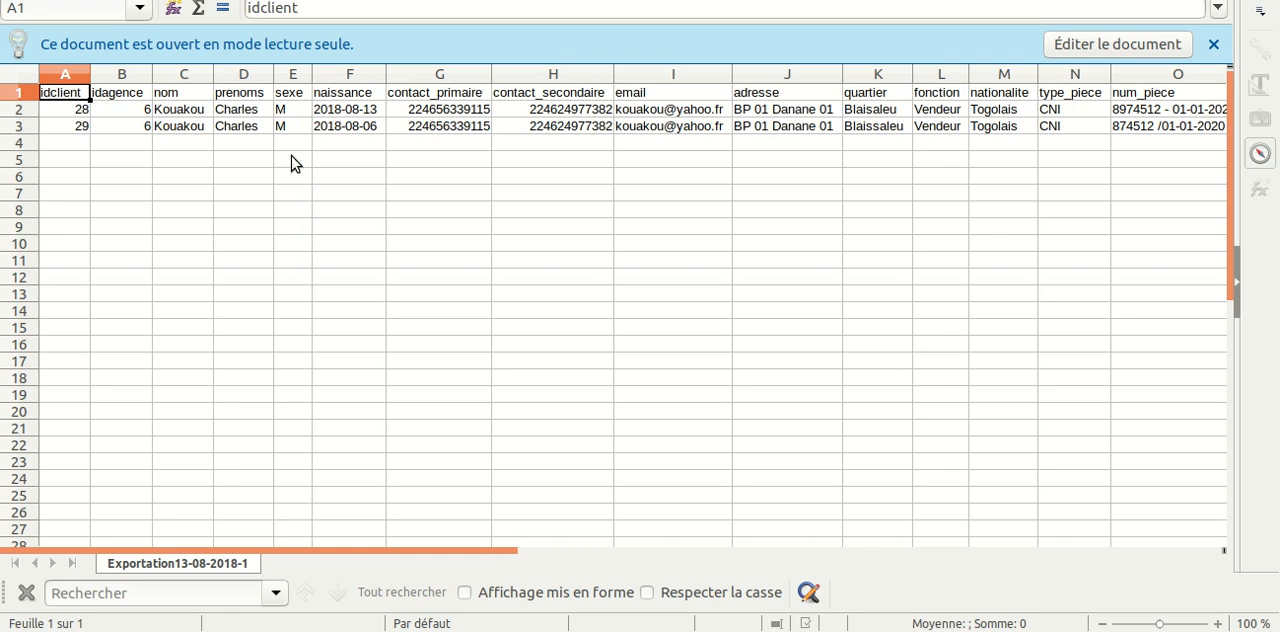
# Examine the exported client columns from idclient through solde and return to the start of the sheet
pyautogui.moveTo(375, 550); pyautogui.dragTo(757, 514)
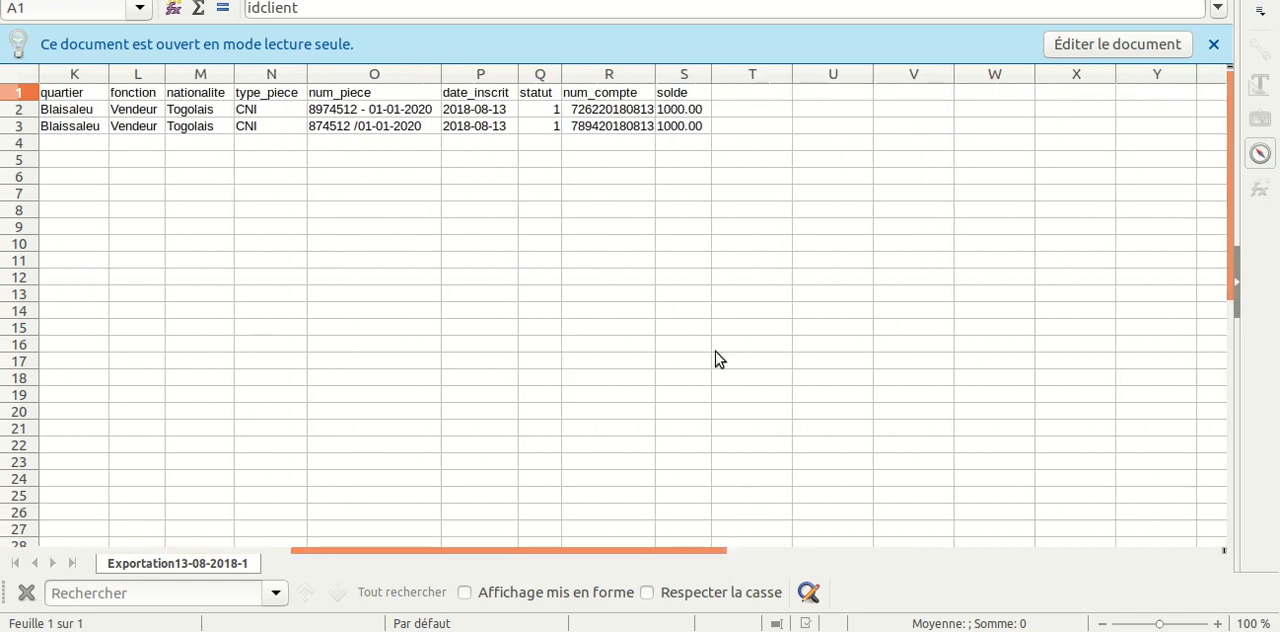
pyautogui.click(668, 129)
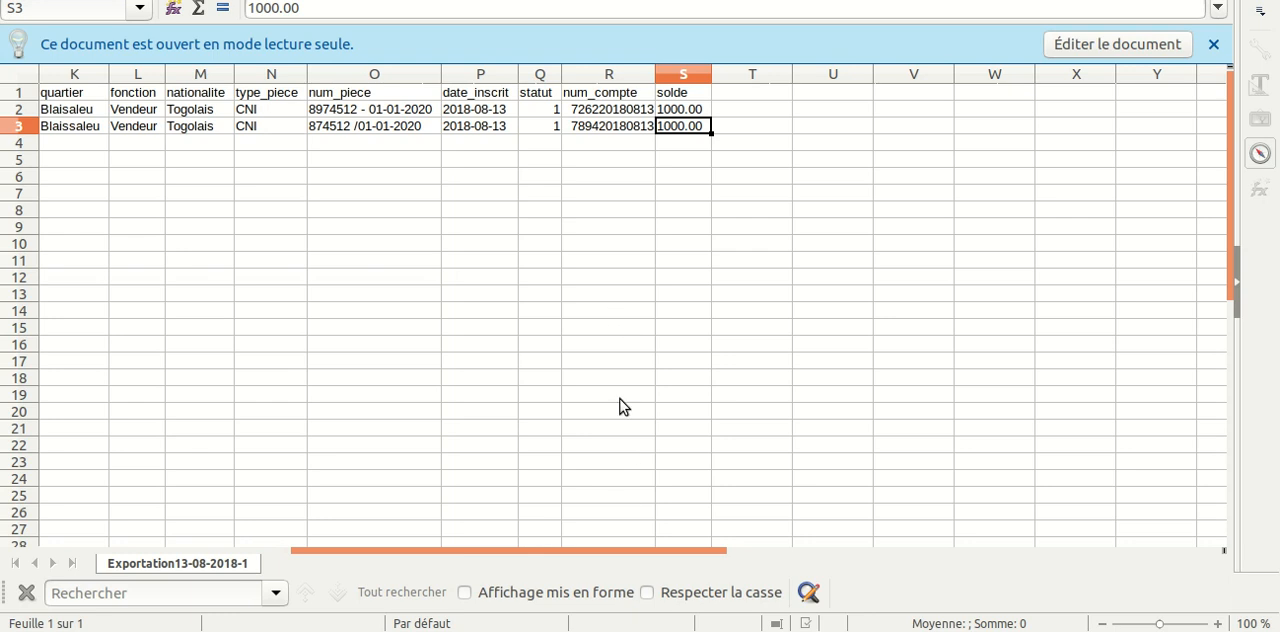
pyautogui.moveTo(640, 557); pyautogui.dragTo(347, 557)
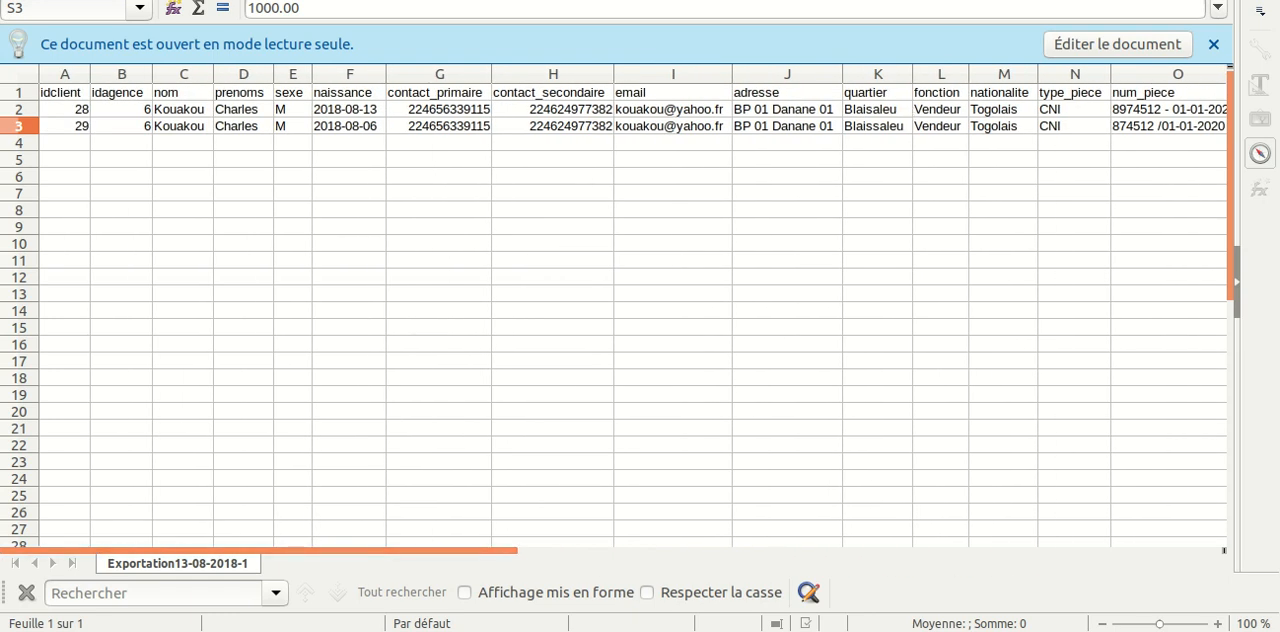
pyautogui.hotkey('ctrl', 'Home')
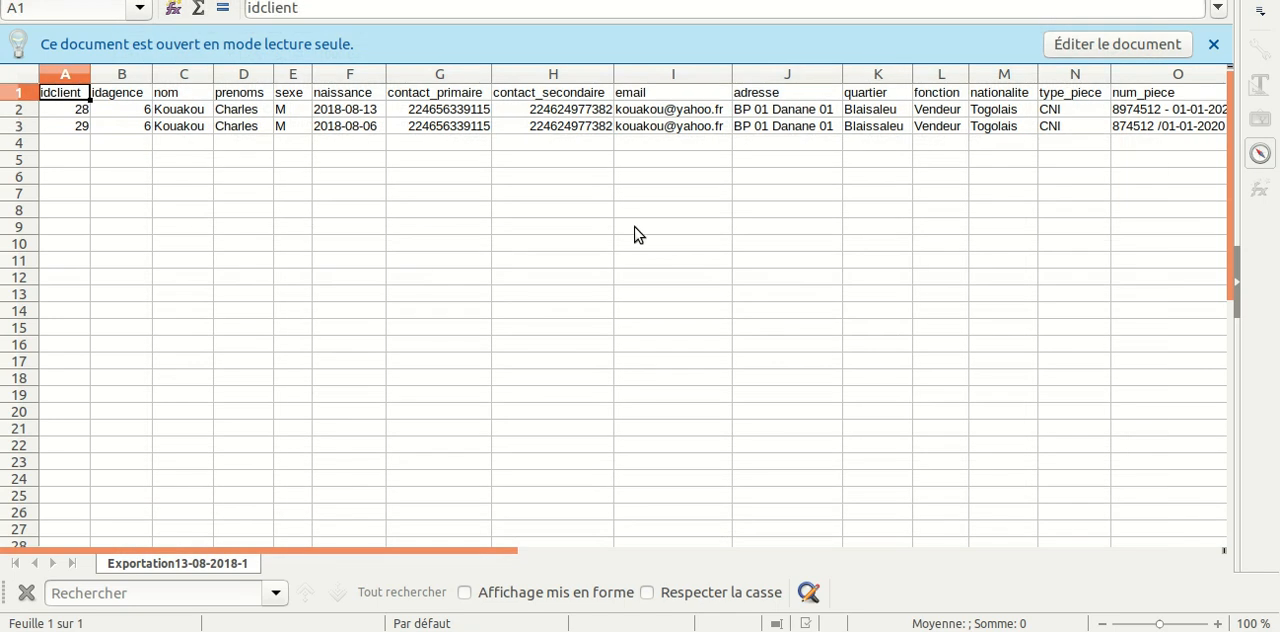
# Switch back to FinanSoft, open the transaction reports page and look at the available transaction types
pyautogui.hotkey('alt', 'Tab')
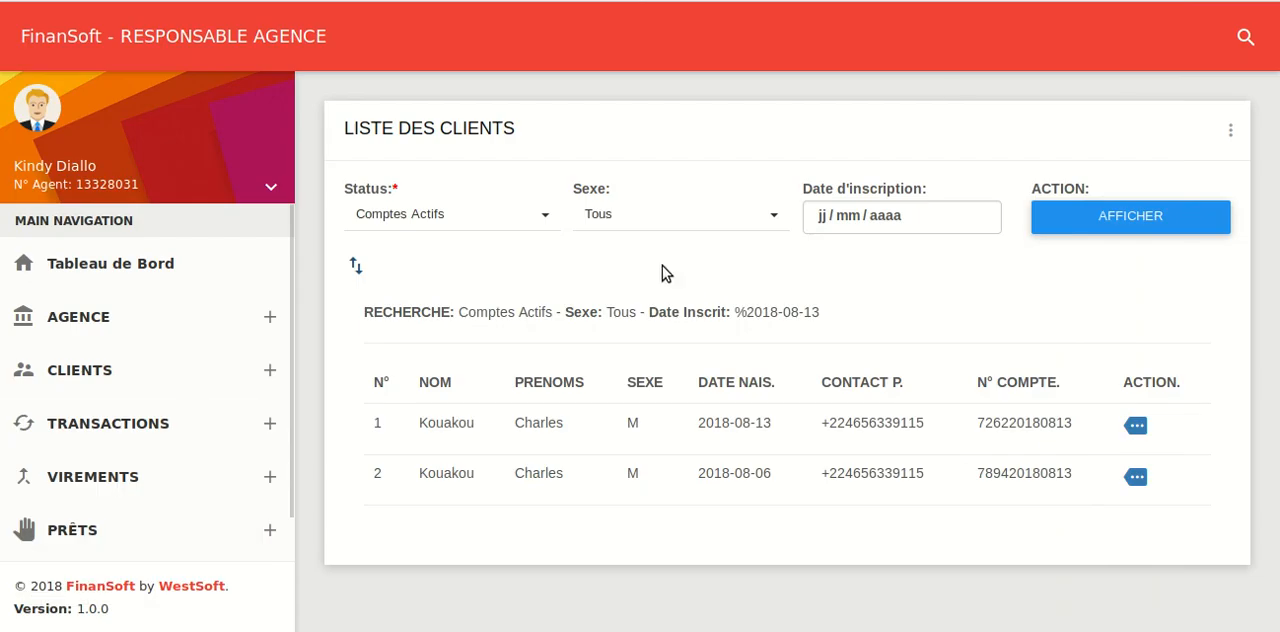
pyautogui.click(174, 436)
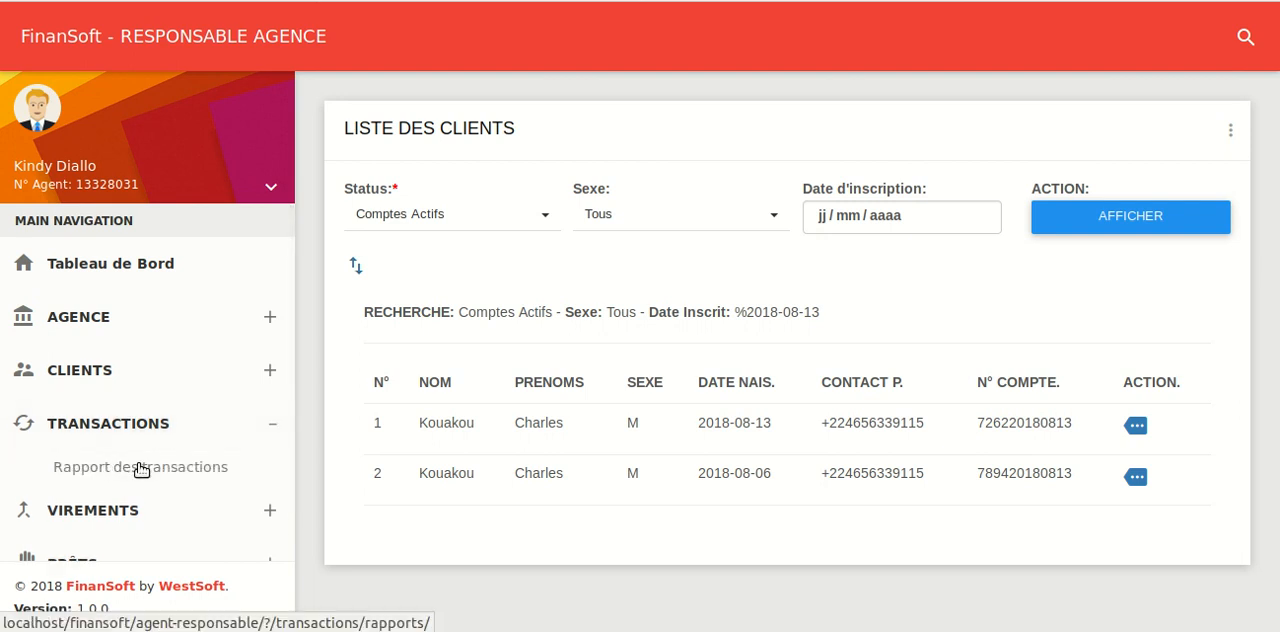
pyautogui.click(141, 467)
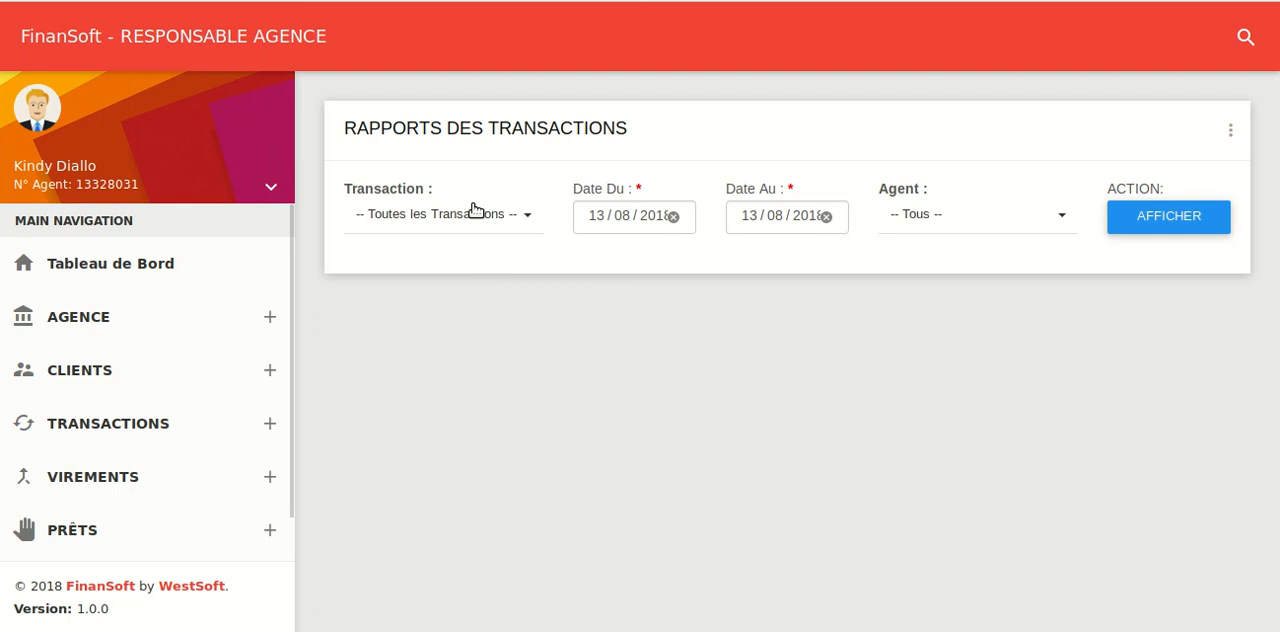
pyautogui.click(476, 211)
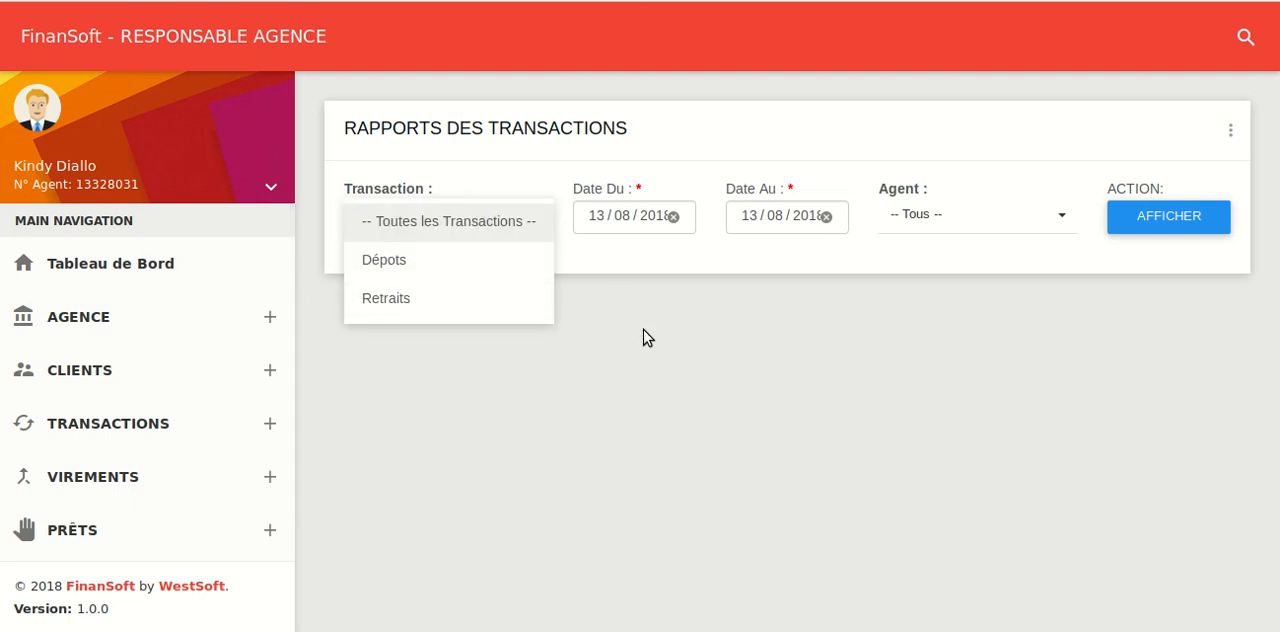
pyautogui.click(918, 250)
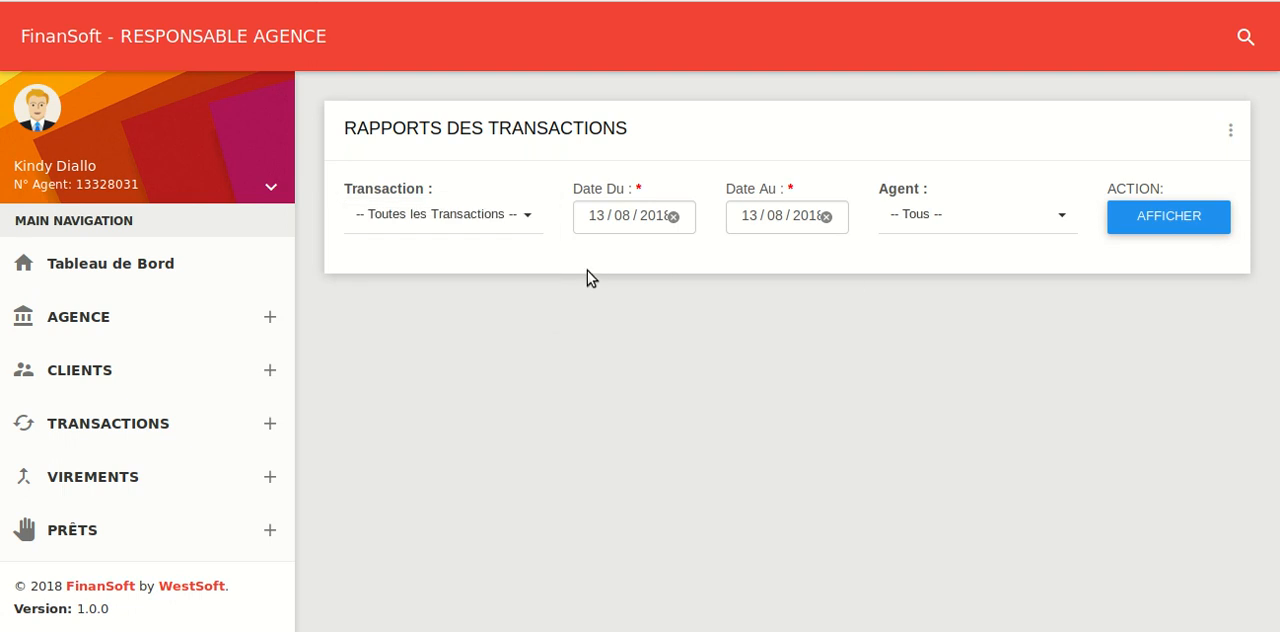
pyautogui.click(484, 209)
pyautogui.click(663, 267)
# Display the report of all transaction types for all agents from 13/08/2018 to 13/08/2018
pyautogui.click(929, 230)
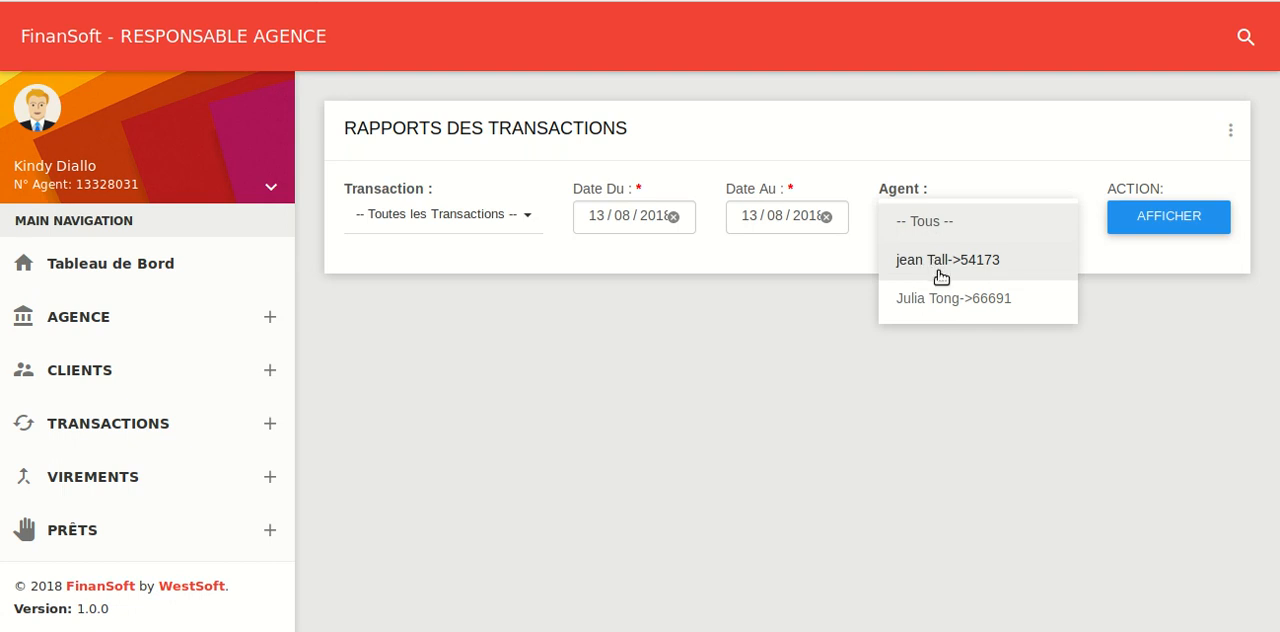
pyautogui.click(929, 221)
pyautogui.click(1144, 219)
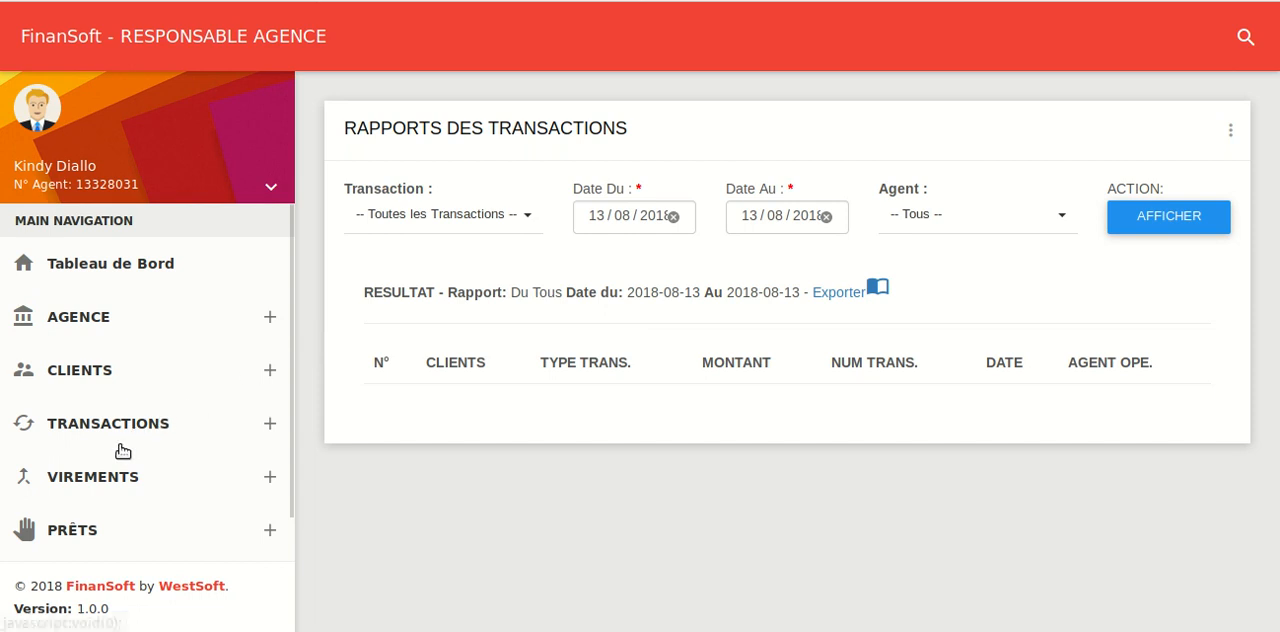
# Look at the sender account number and transfer amount fields of the new transfer form, and return to the dashboard
pyautogui.click(93, 477)
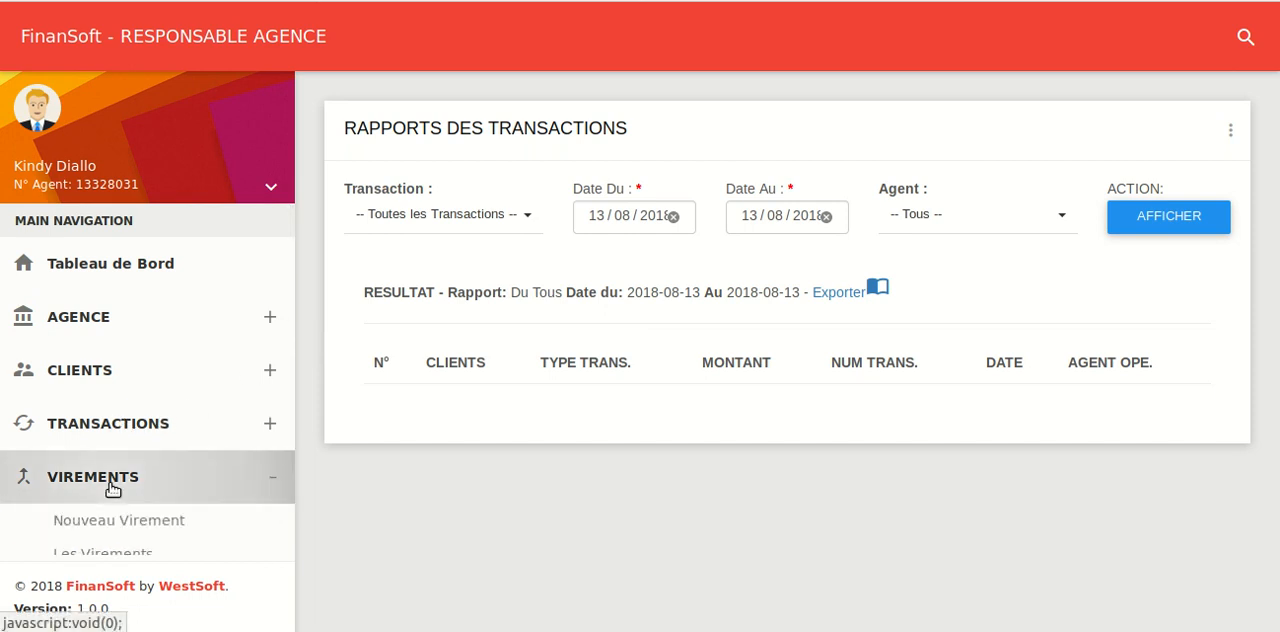
pyautogui.scroll(-1, 113, 489)
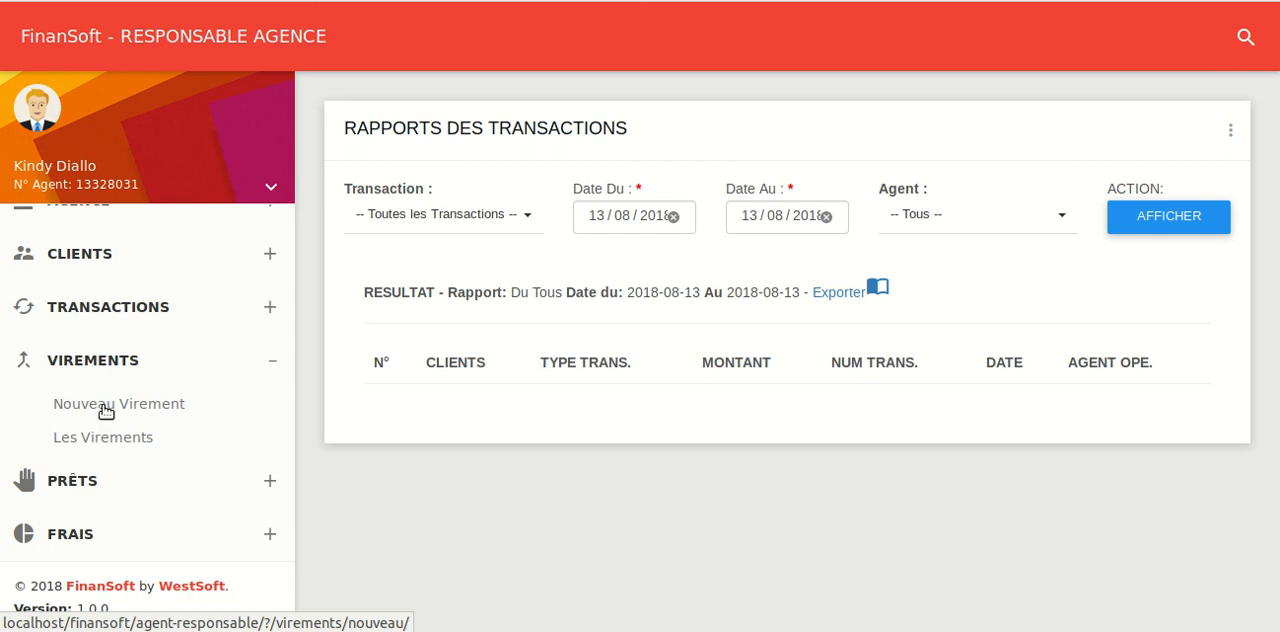
pyautogui.click(106, 406)
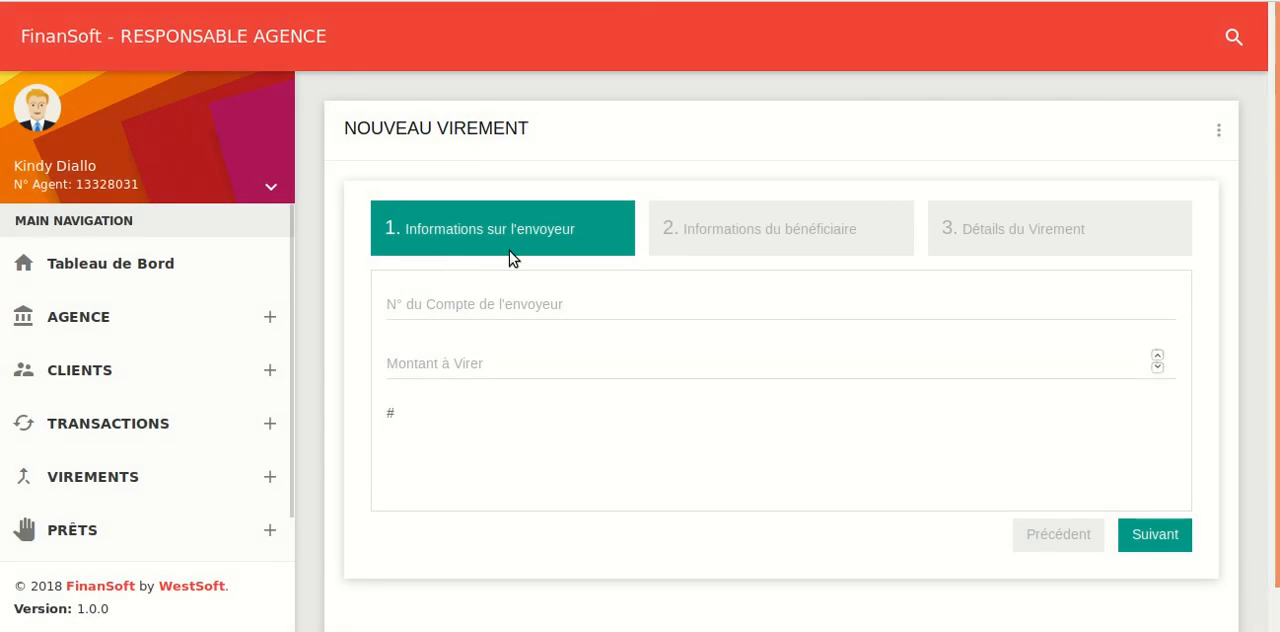
pyautogui.click(480, 306)
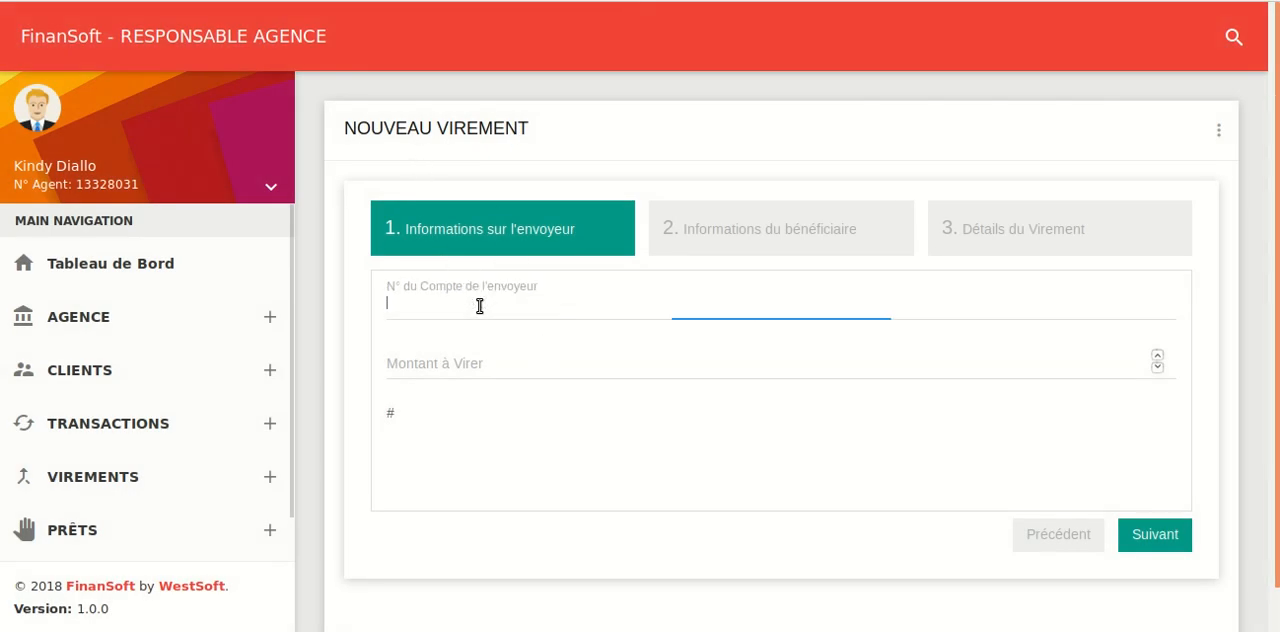
pyautogui.click(548, 370)
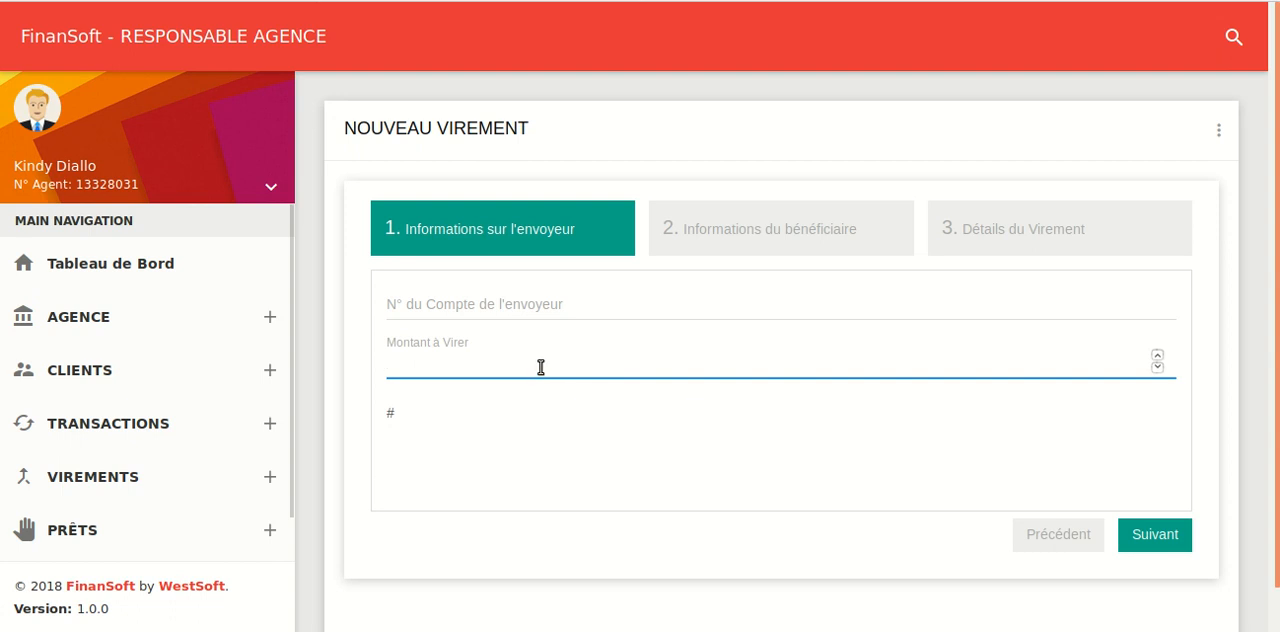
pyautogui.click(158, 271)
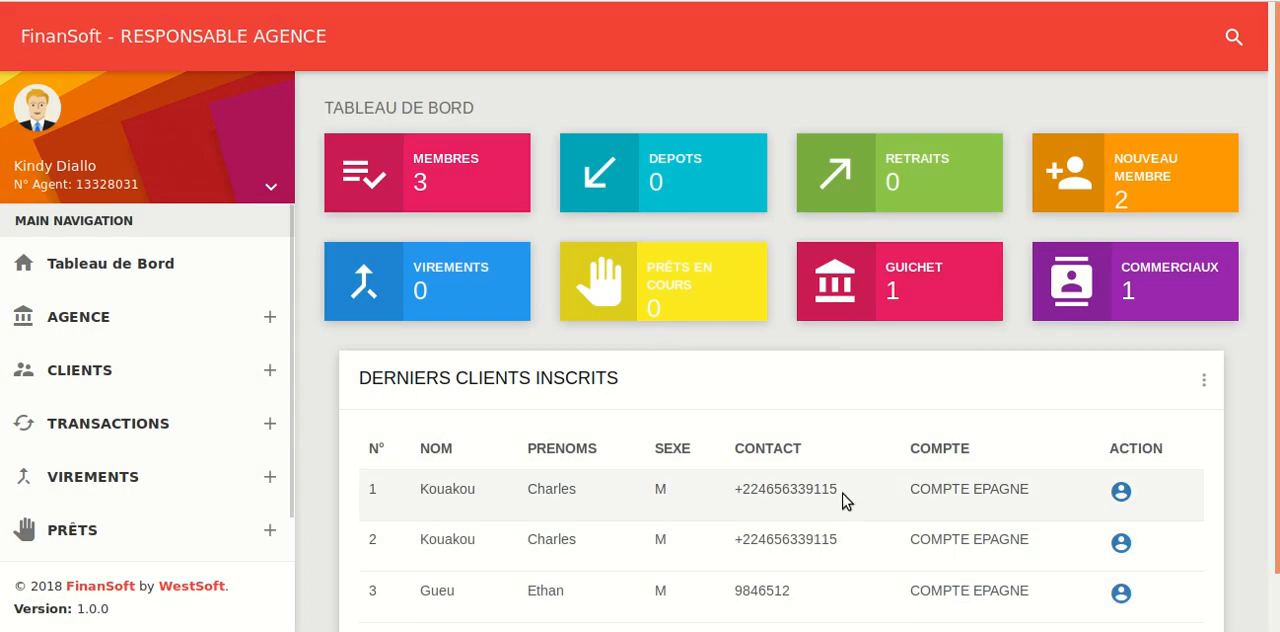
# Open the details of the third recently registered client and copy the account number into the text editor
pyautogui.click(1116, 600)
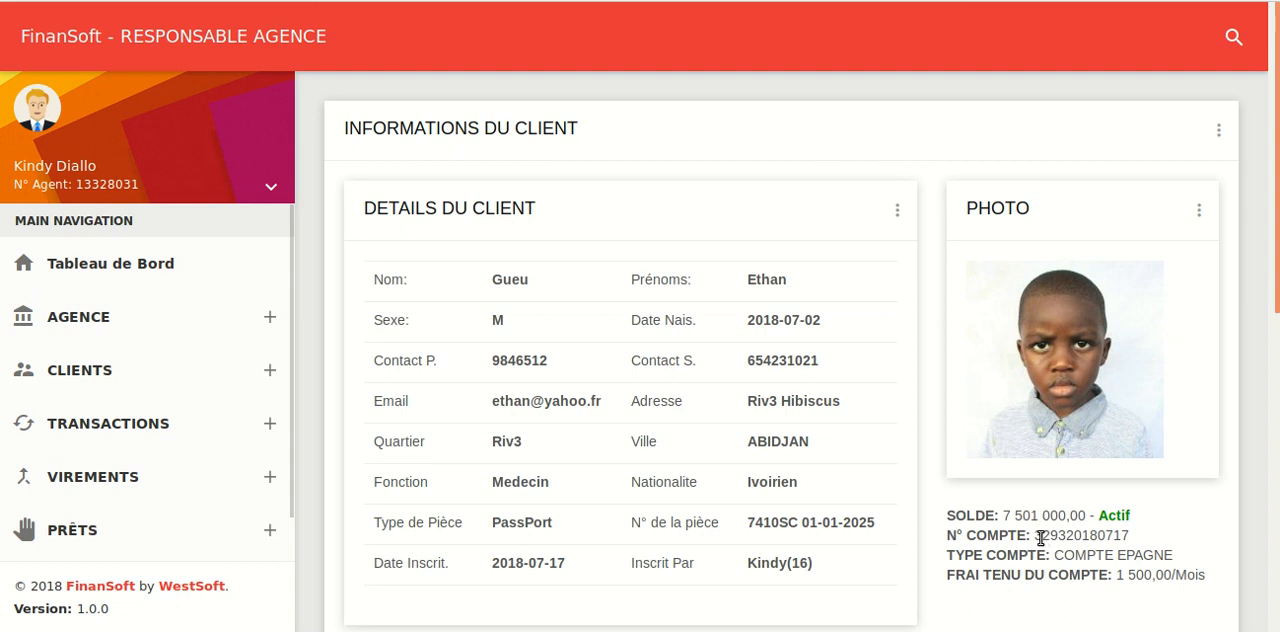
pyautogui.moveTo(1036, 536); pyautogui.dragTo(1128, 535)
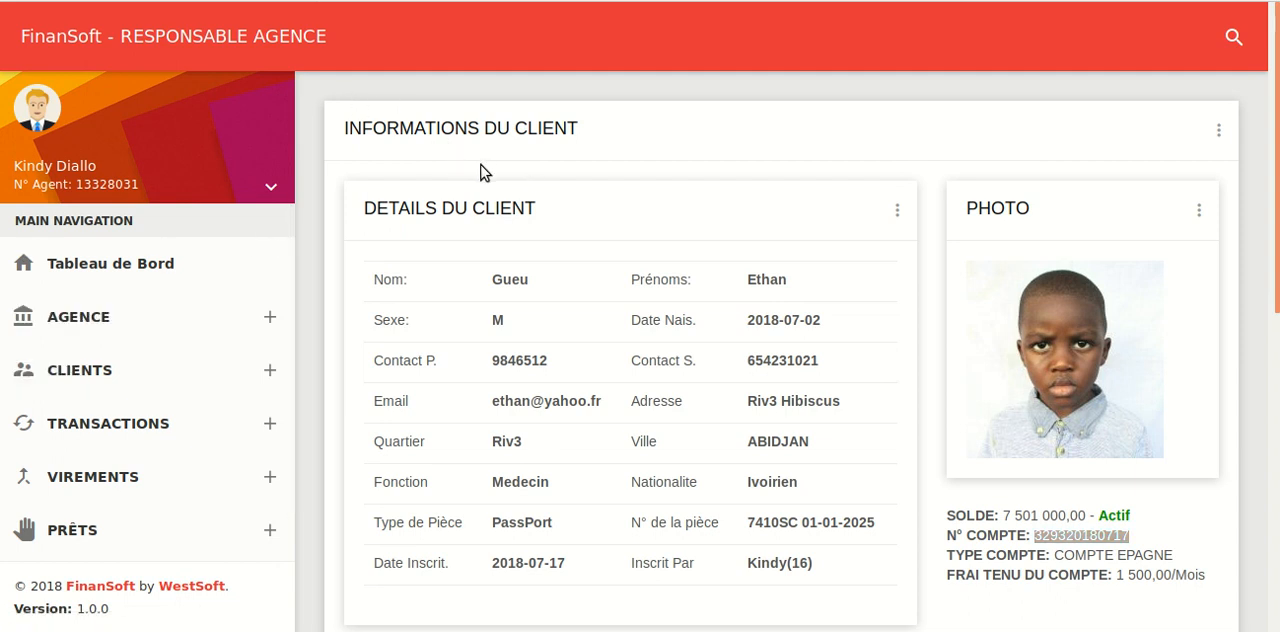
pyautogui.hotkey('ctrl', 'v')
pyautogui.hotkey('alt', 'Tab')
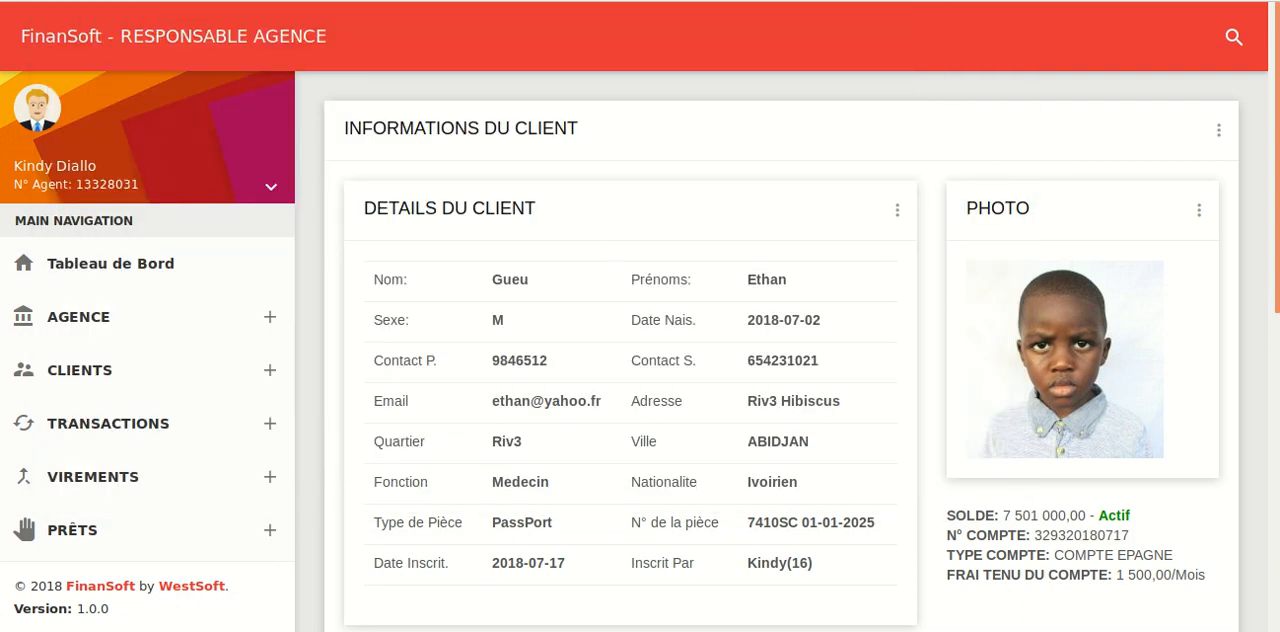
# Go back to the dashboard, open the first recently registered client's details and copy the account number
pyautogui.hotkey('alt', 'Left')
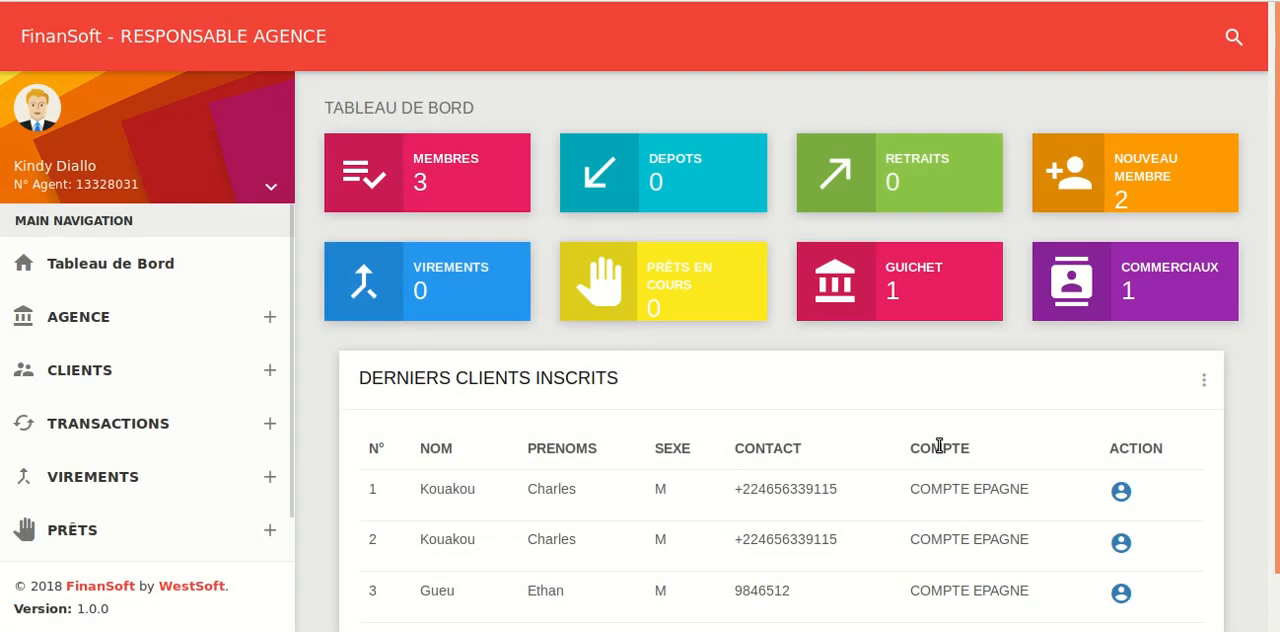
pyautogui.click(1121, 492)
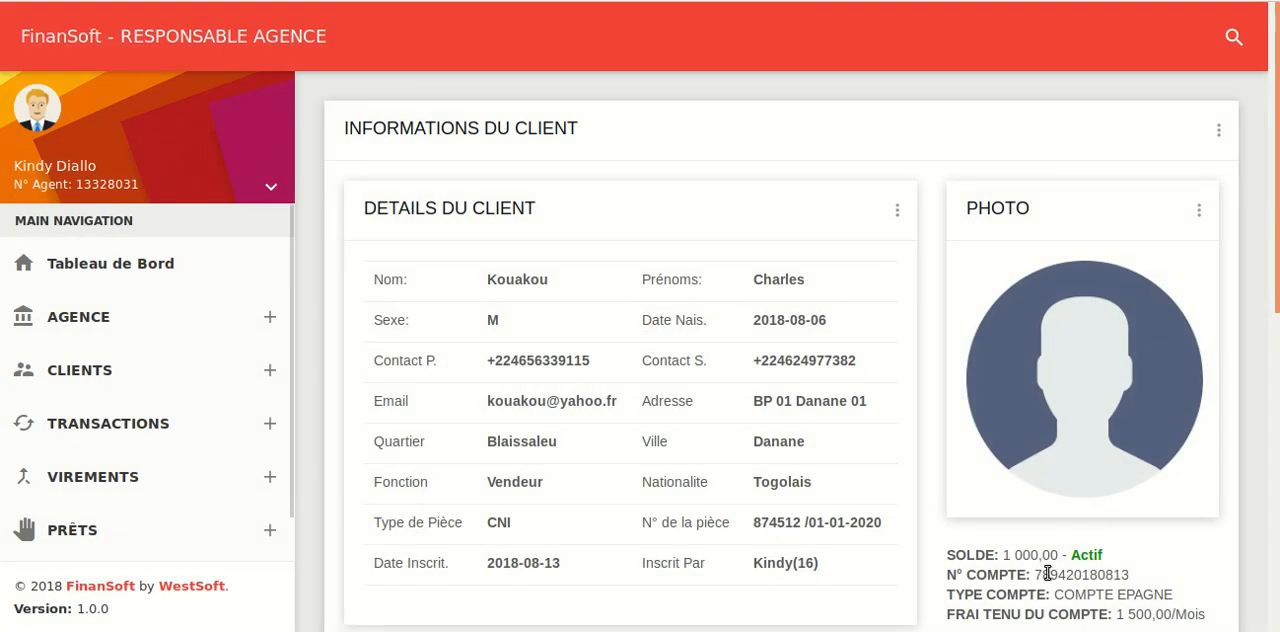
pyautogui.moveTo(1036, 574); pyautogui.dragTo(1136, 577)
pyautogui.hotkey('ctrl', 'c')
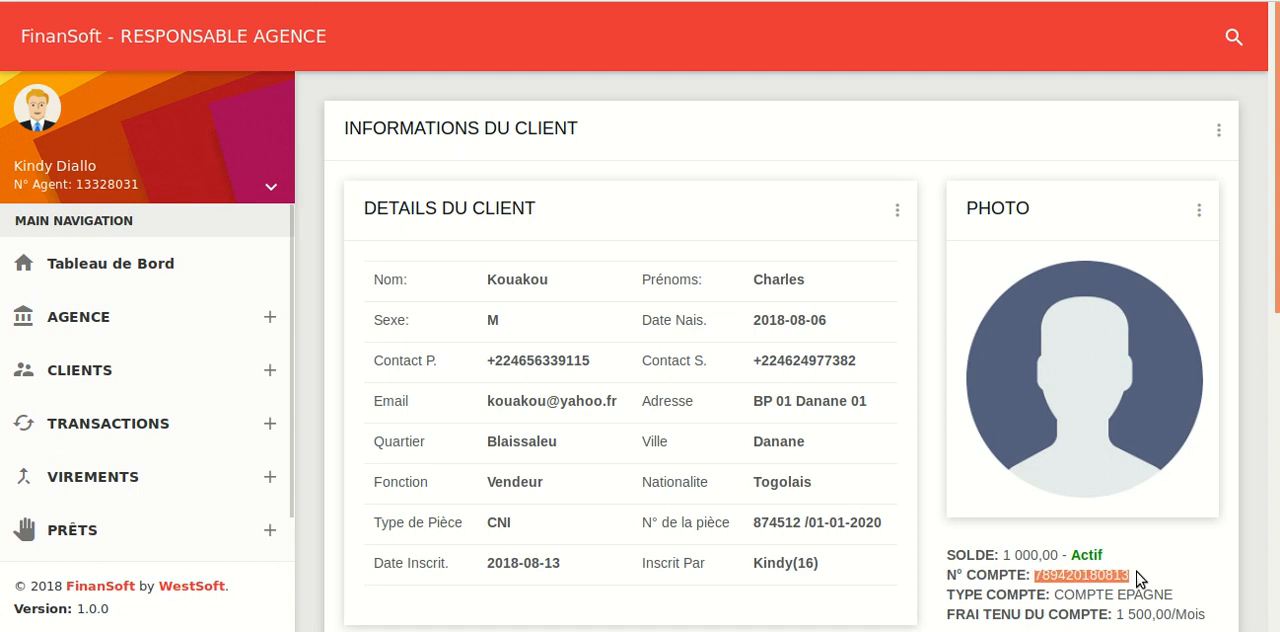
# Open the form for a new transfer (Nouveau Virement)
pyautogui.click(123, 428)
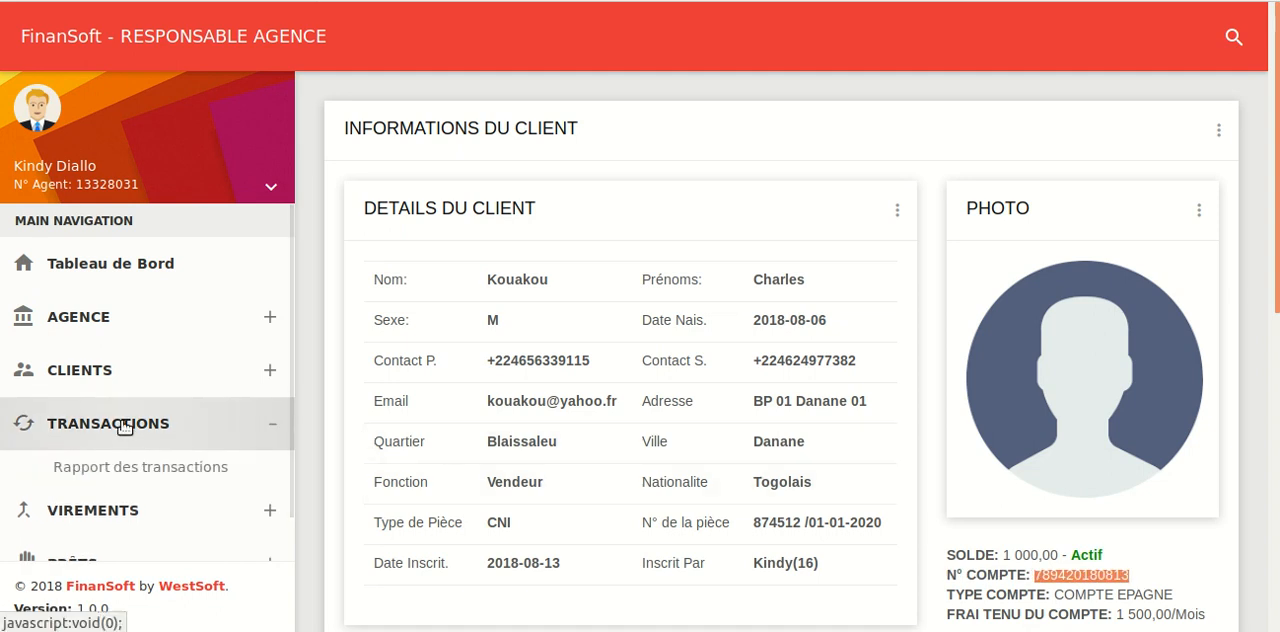
pyautogui.click(103, 515)
pyautogui.scroll(-2, 104, 522)
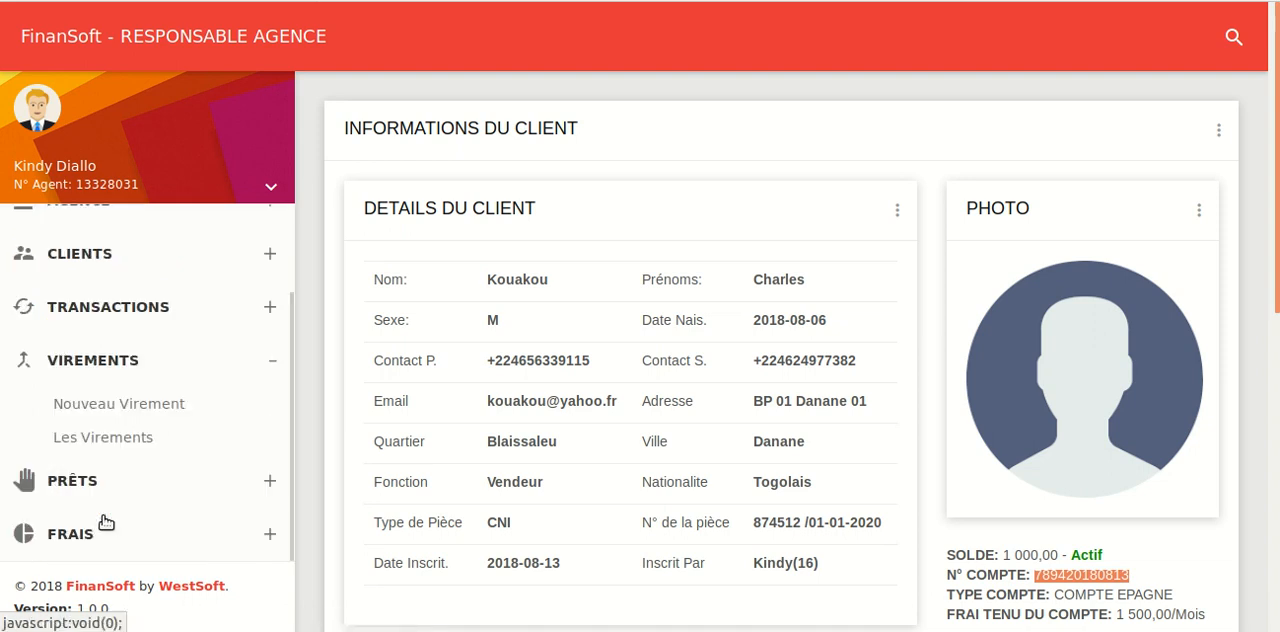
pyautogui.click(108, 403)
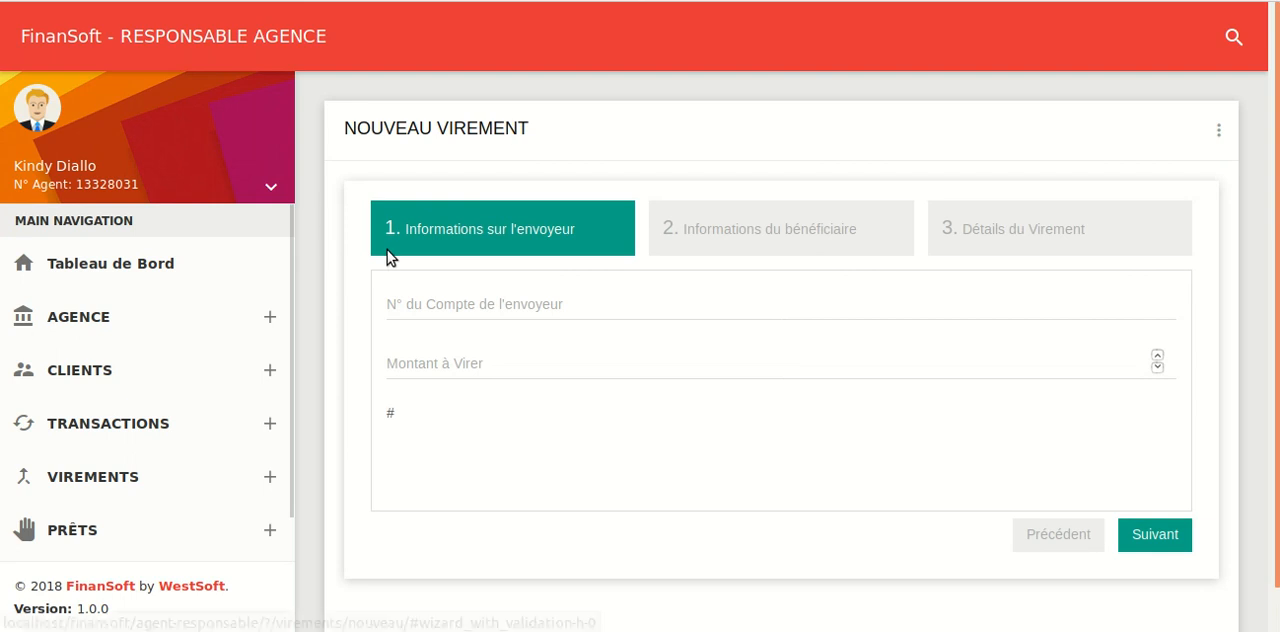
# Paste the copied account number into the text editor, two lines below the first one
pyautogui.hotkey('alt', 'Tab')
pyautogui.press('Return')
pyautogui.press('Return')
pyautogui.hotkey('ctrl', 'v')
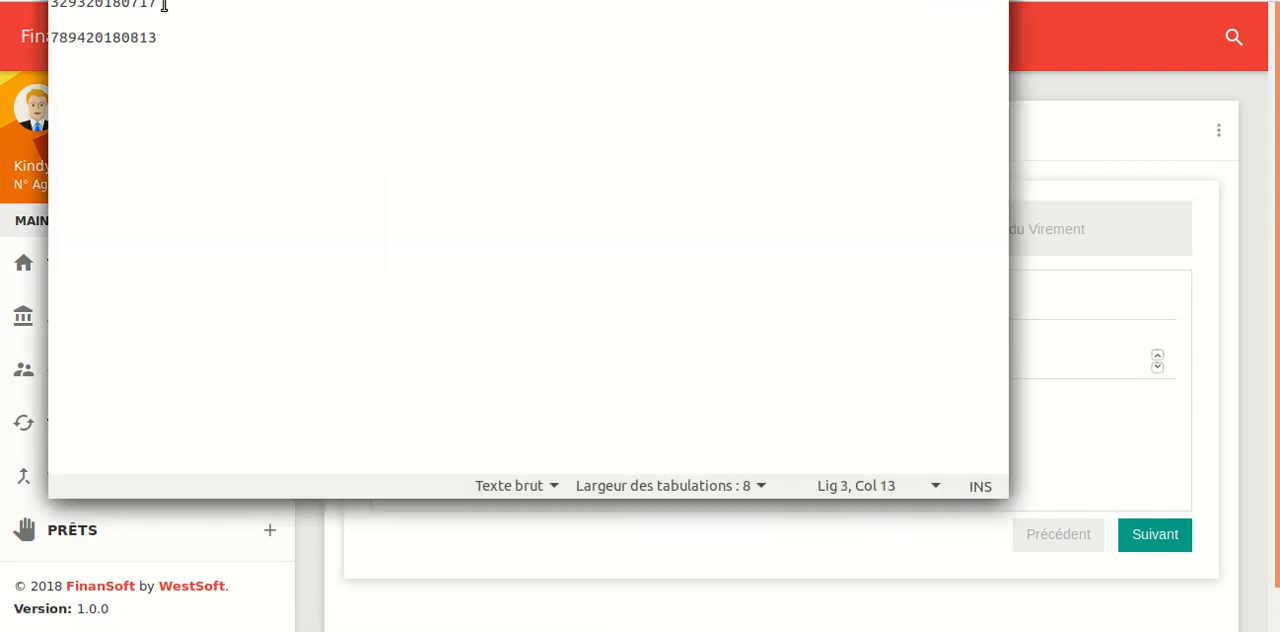
# Copy the first account number from the text editor into the sender account field and review the account holder's details
pyautogui.moveTo(163, 5); pyautogui.dragTo(58, 4)
pyautogui.hotkey('alt', 'Tab')
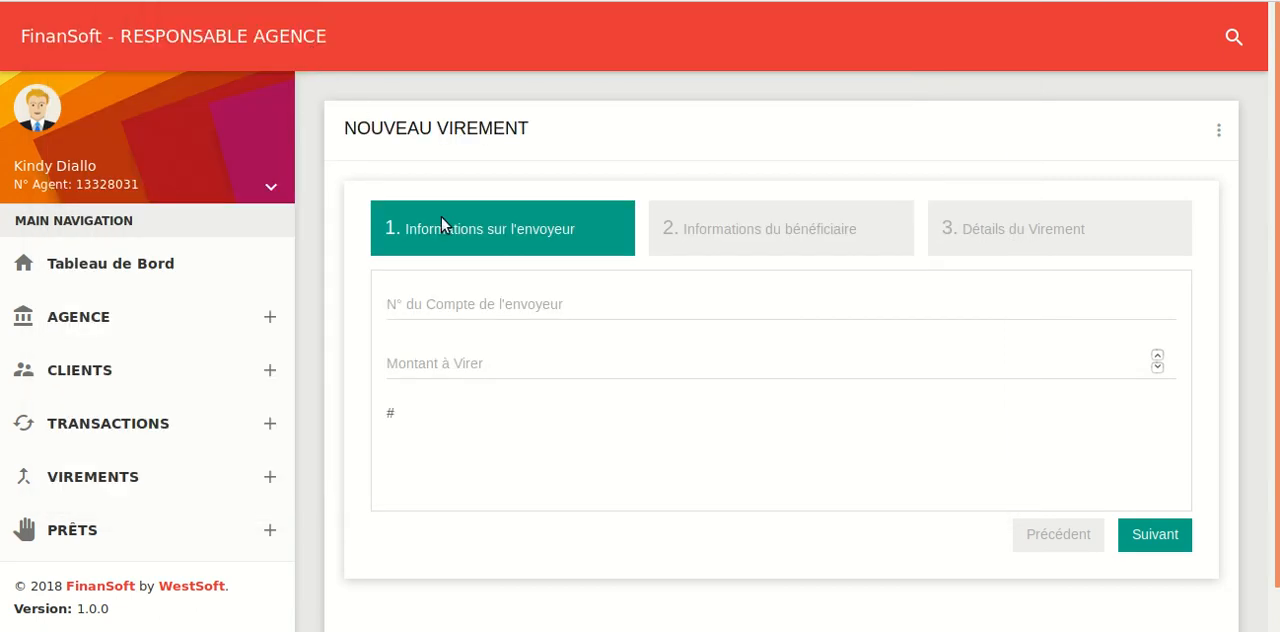
pyautogui.click(510, 311)
pyautogui.hotkey('ctrl', 'v')
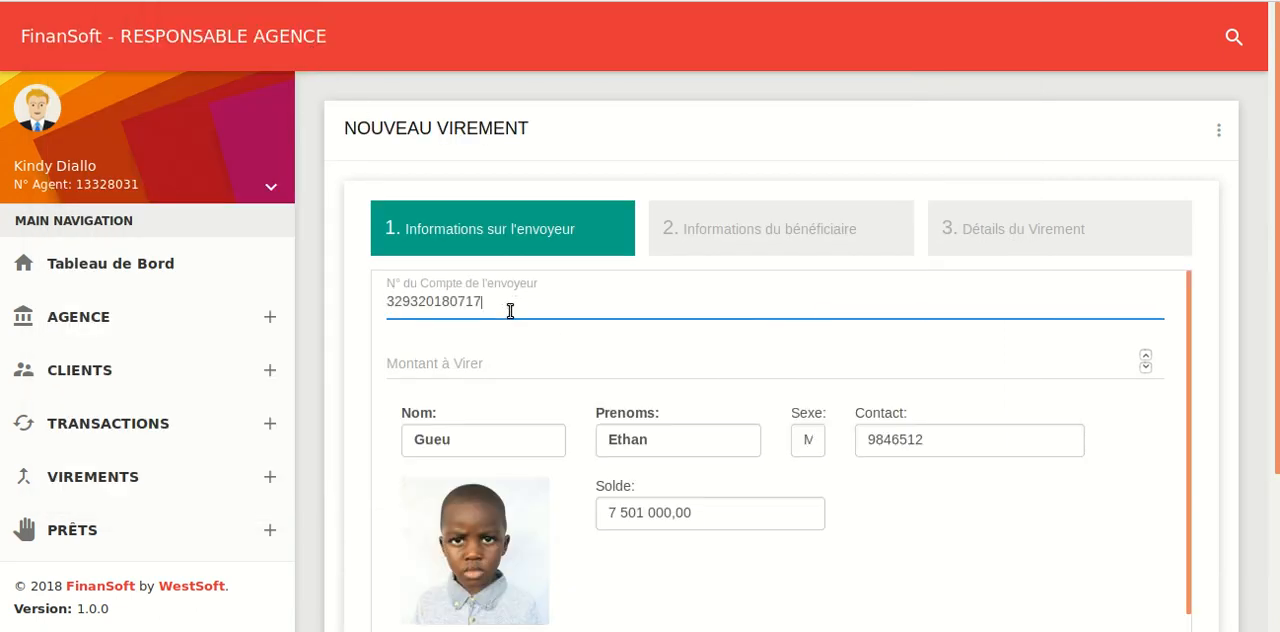
pyautogui.scroll(-1, 522, 307)
pyautogui.scroll(1, 522, 307)
pyautogui.scroll(-2, 1212, 323)
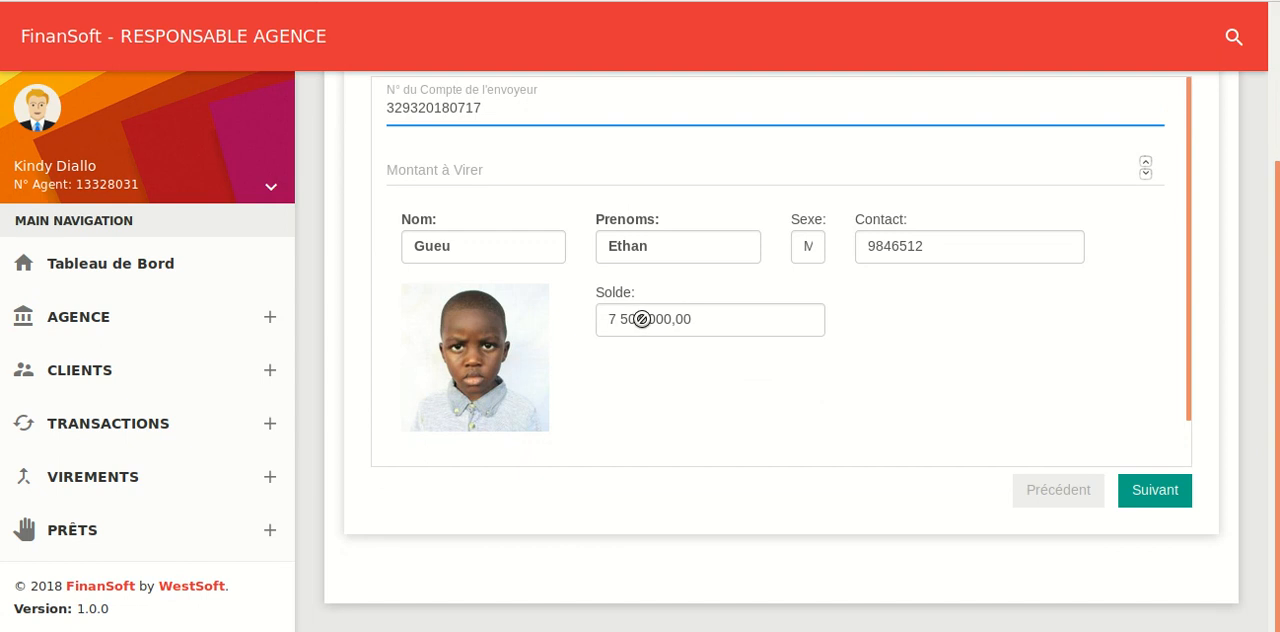
# Replace the sender account with the second account number noted in the text editor
pyautogui.hotkey('alt', 'Tab')
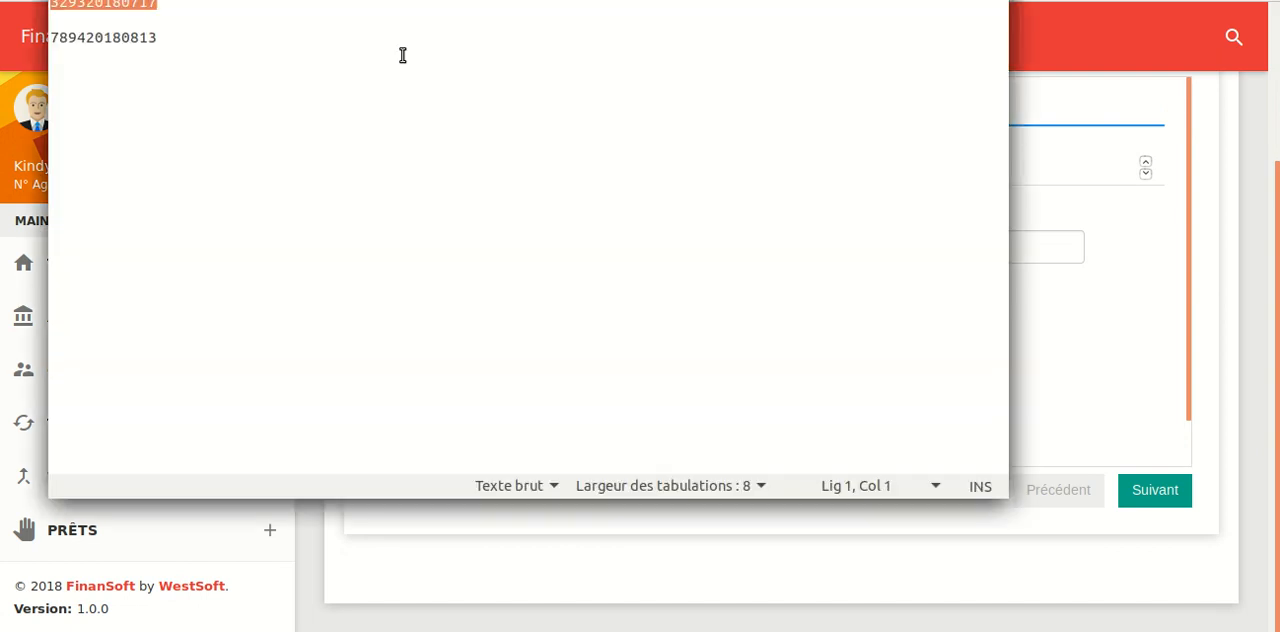
pyautogui.click(158, 38)
pyautogui.tripleClick(86, 40)
pyautogui.hotkey('ctrl', 'c')
pyautogui.hotkey('alt', 'Tab')
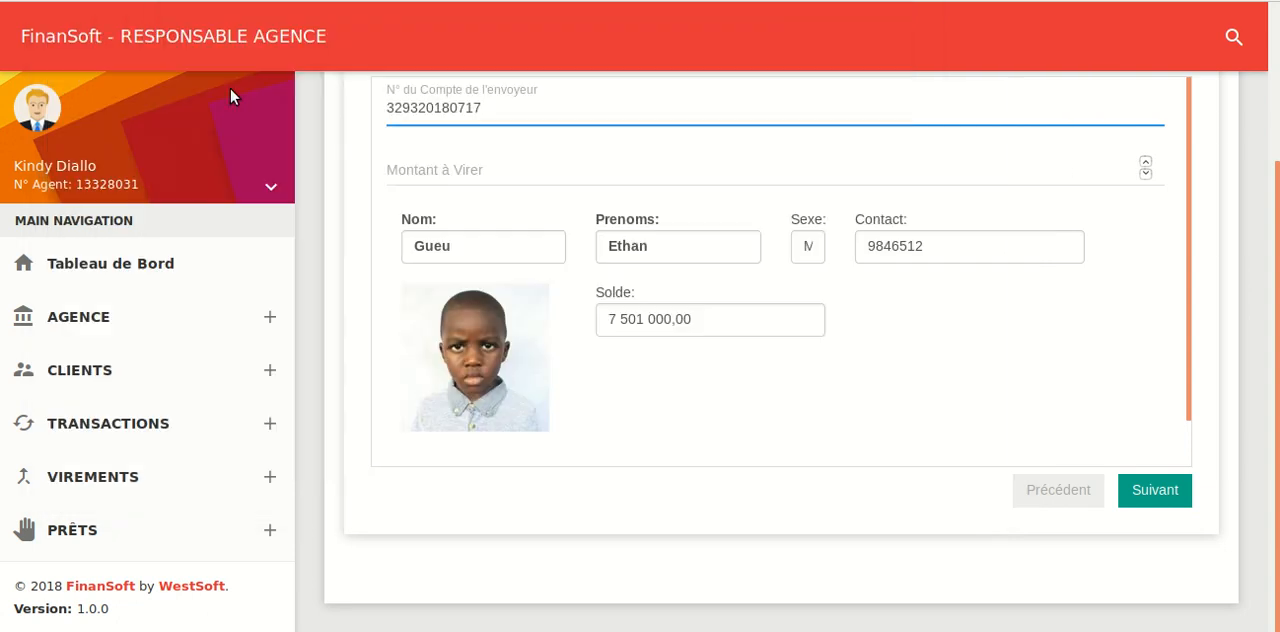
pyautogui.press('BackSpace')
pyautogui.press('BackSpace')
pyautogui.press('BackSpace')
pyautogui.press('BackSpace')
pyautogui.press('BackSpace')
pyautogui.press('BackSpace')
pyautogui.press('BackSpace')
pyautogui.press('BackSpace')
pyautogui.press('BackSpace')
pyautogui.press('BackSpace')
pyautogui.press('BackSpace')
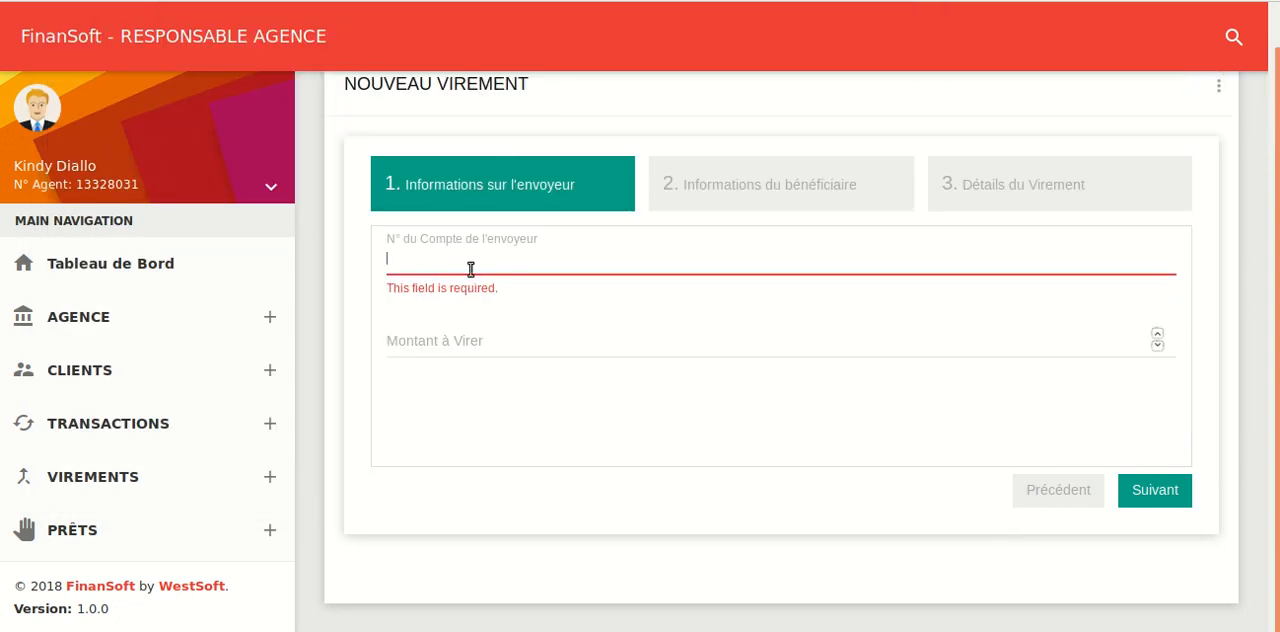
pyautogui.hotkey('ctrl', 'v')
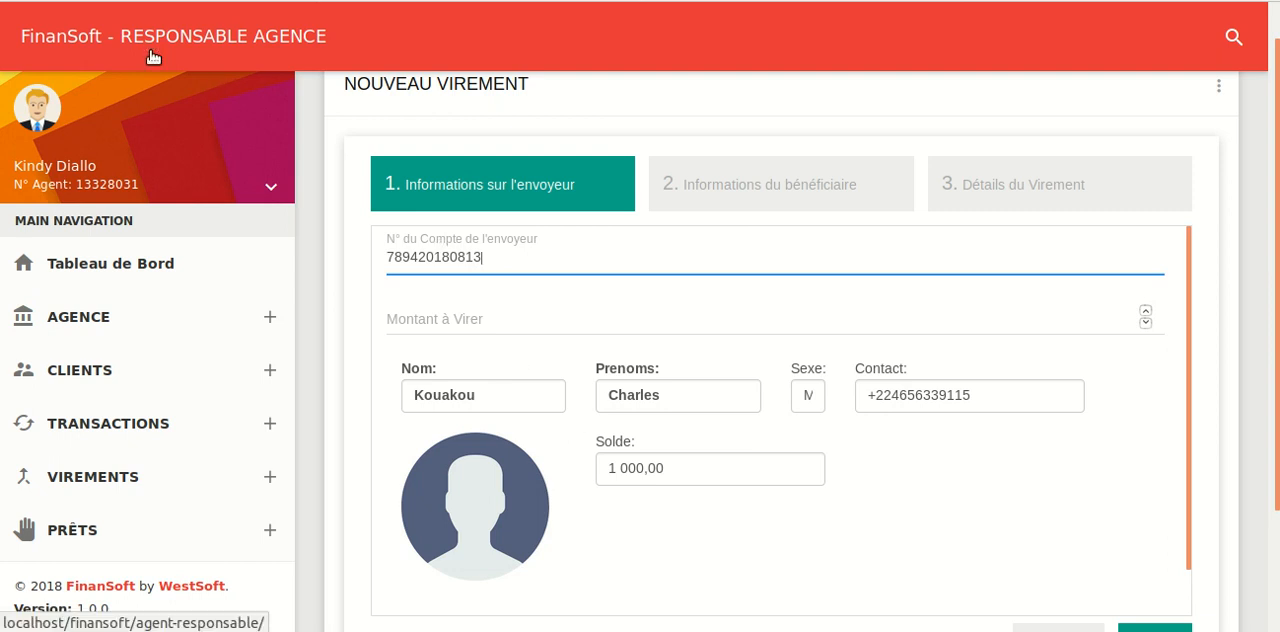
# Copy the first noted account number again and paste it over the current sender account number
pyautogui.hotkey('alt', 'Tab')
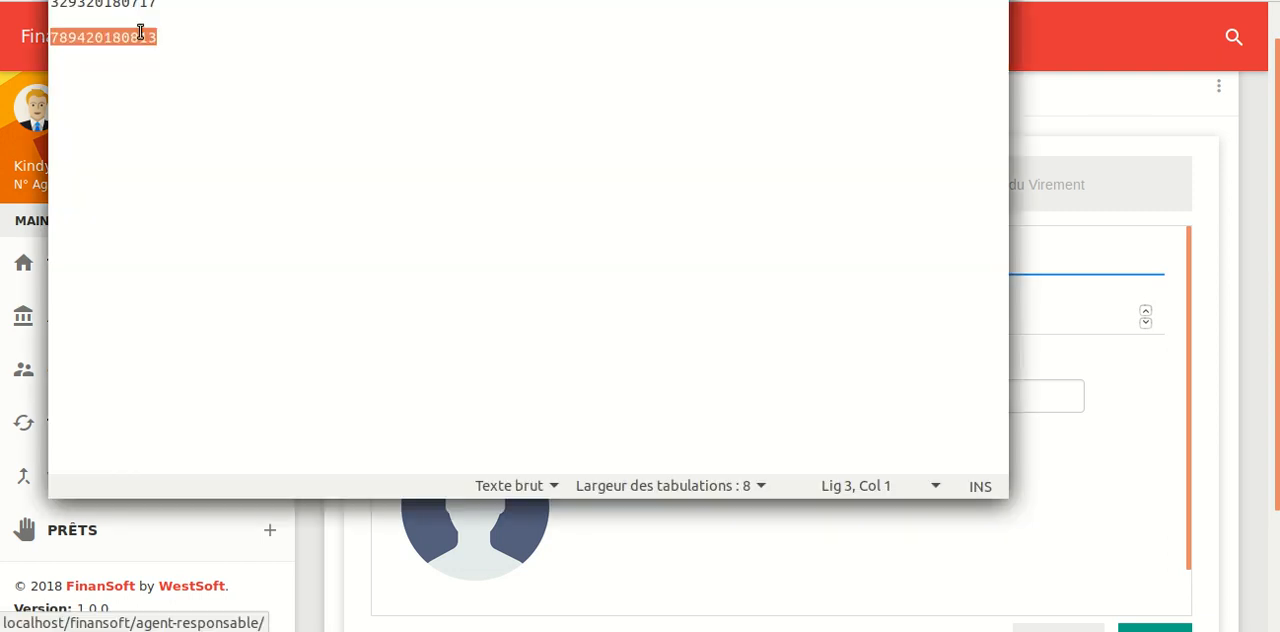
pyautogui.moveTo(154, 5); pyautogui.dragTo(50, 4)
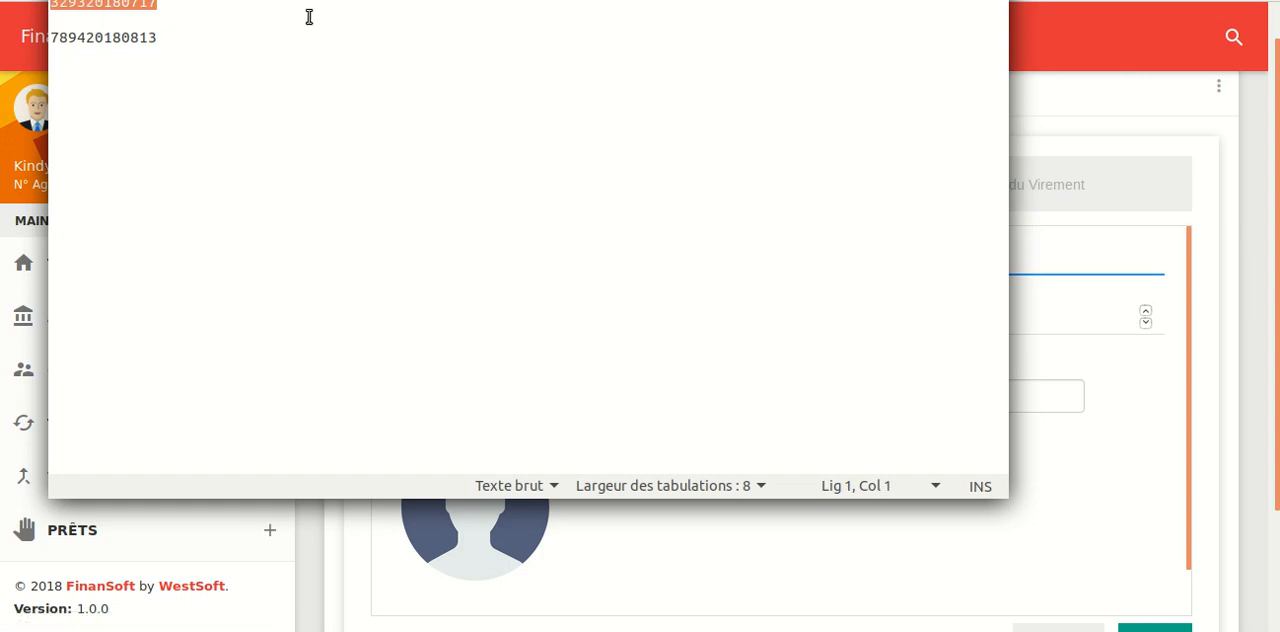
pyautogui.hotkey('ctrl', 'c')
pyautogui.hotkey('alt', 'Tab')
pyautogui.doubleClick(502, 237)
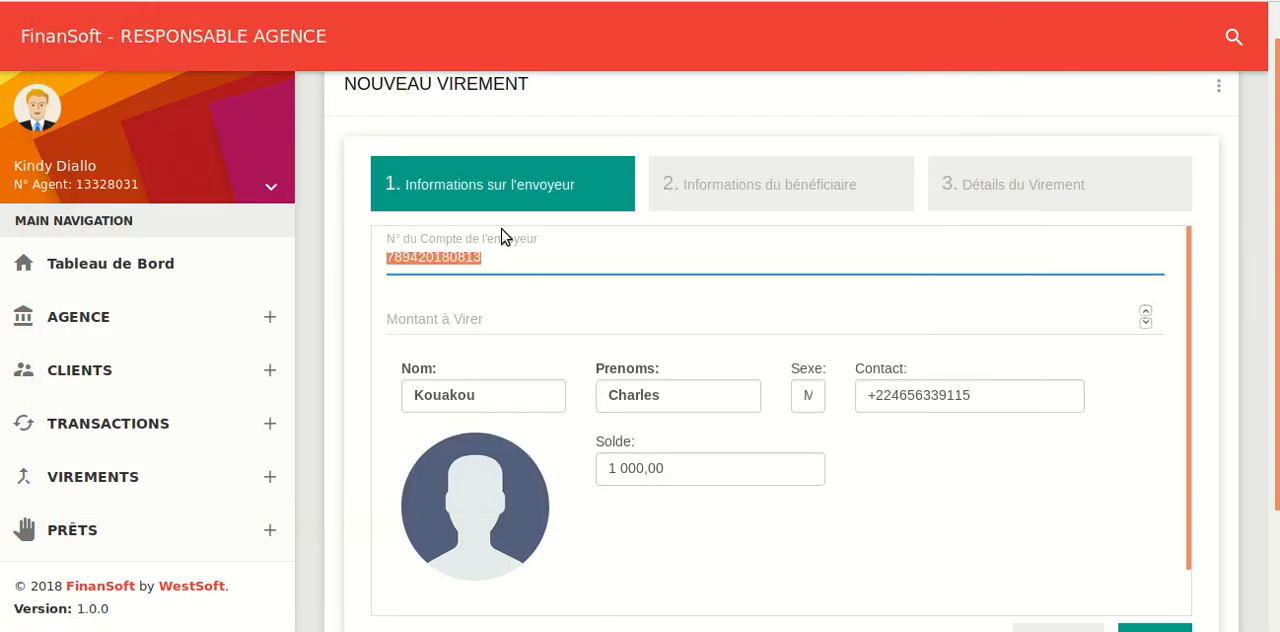
pyautogui.hotkey('ctrl', 'v')
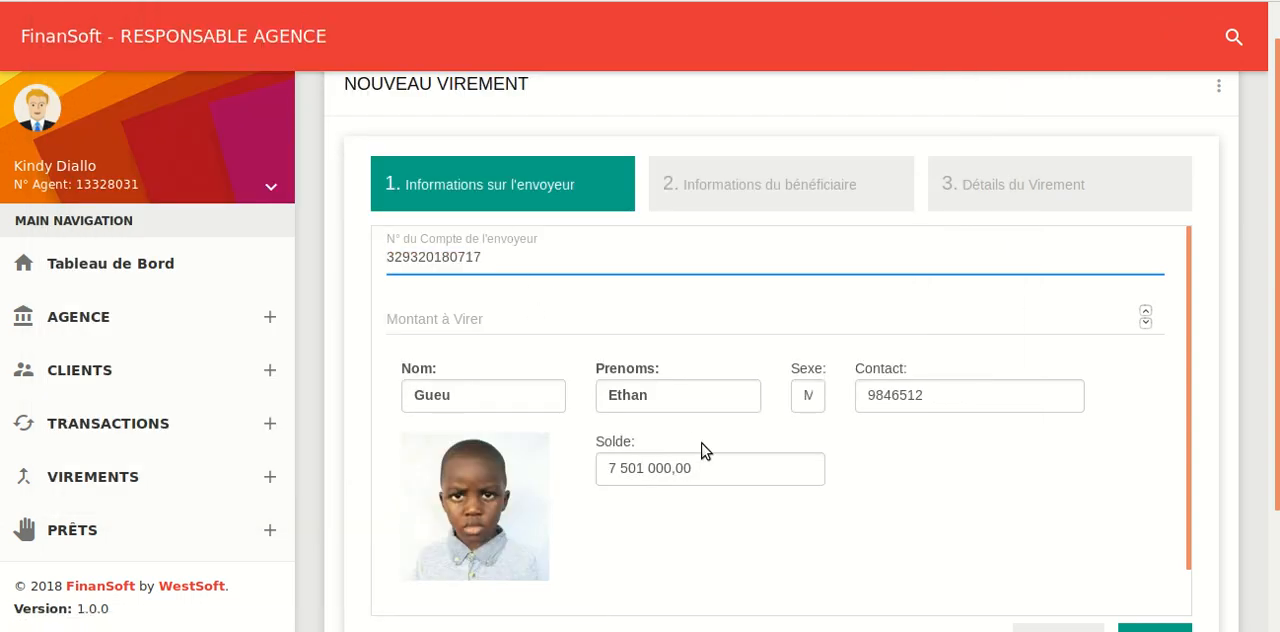
# Set the transfer amount to 50000 and continue to the beneficiary information
pyautogui.scroll(-2, 705, 445)
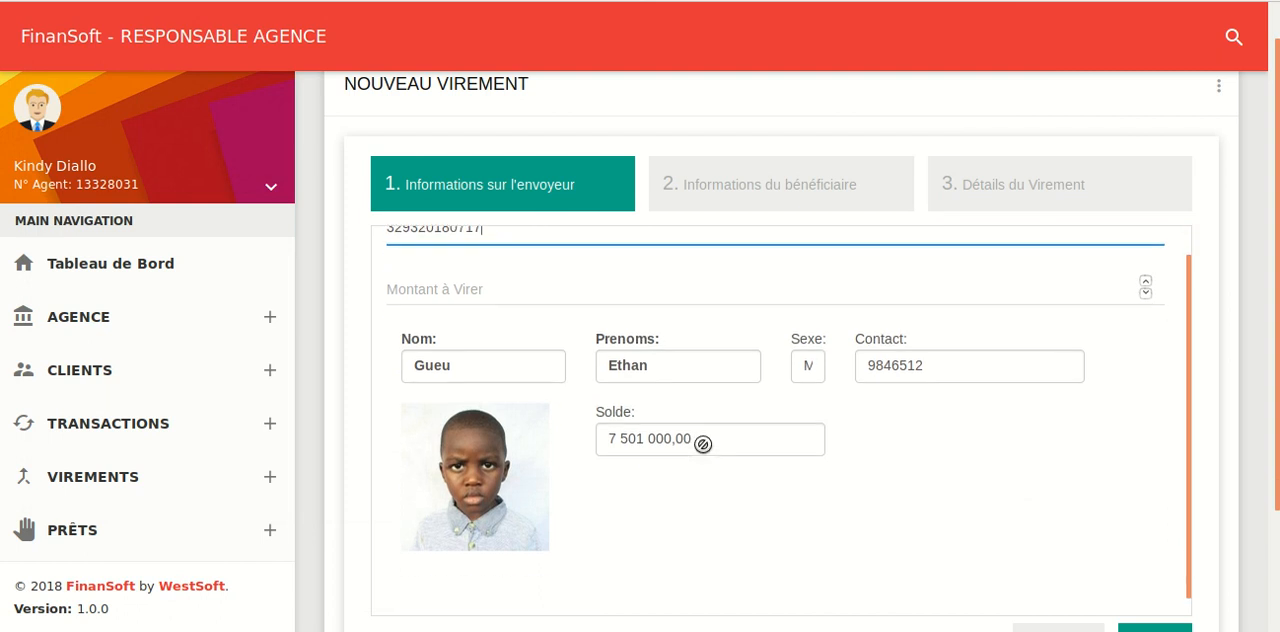
pyautogui.click(509, 271)
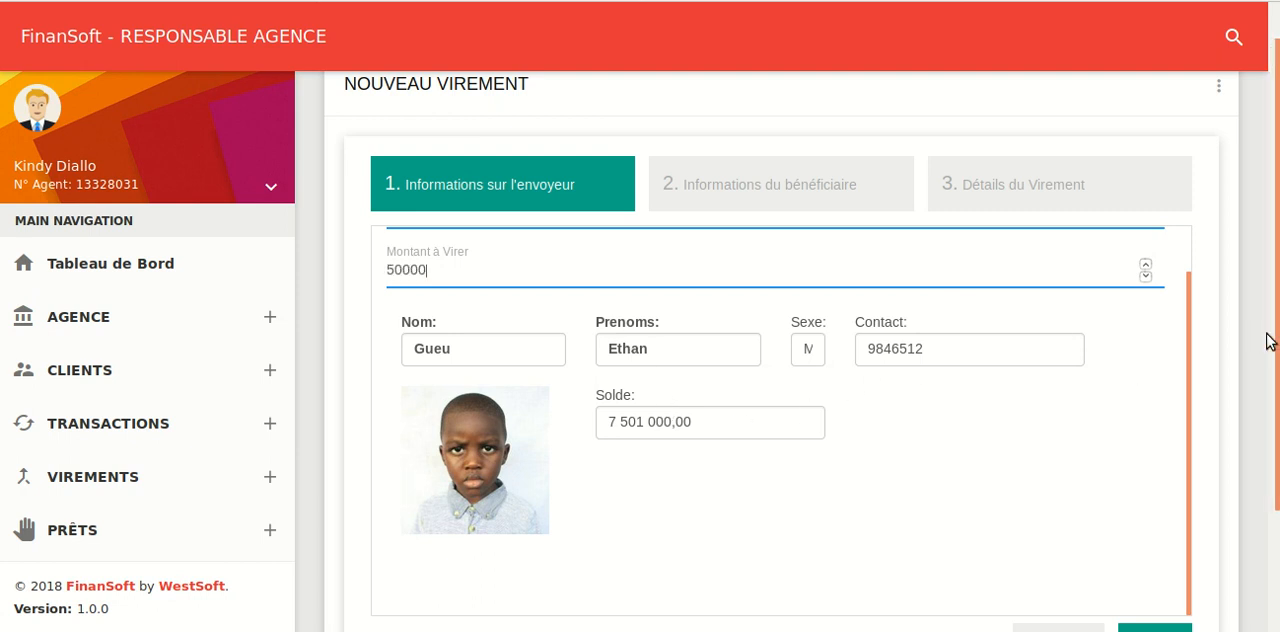
pyautogui.scroll(-3, 1268, 341)
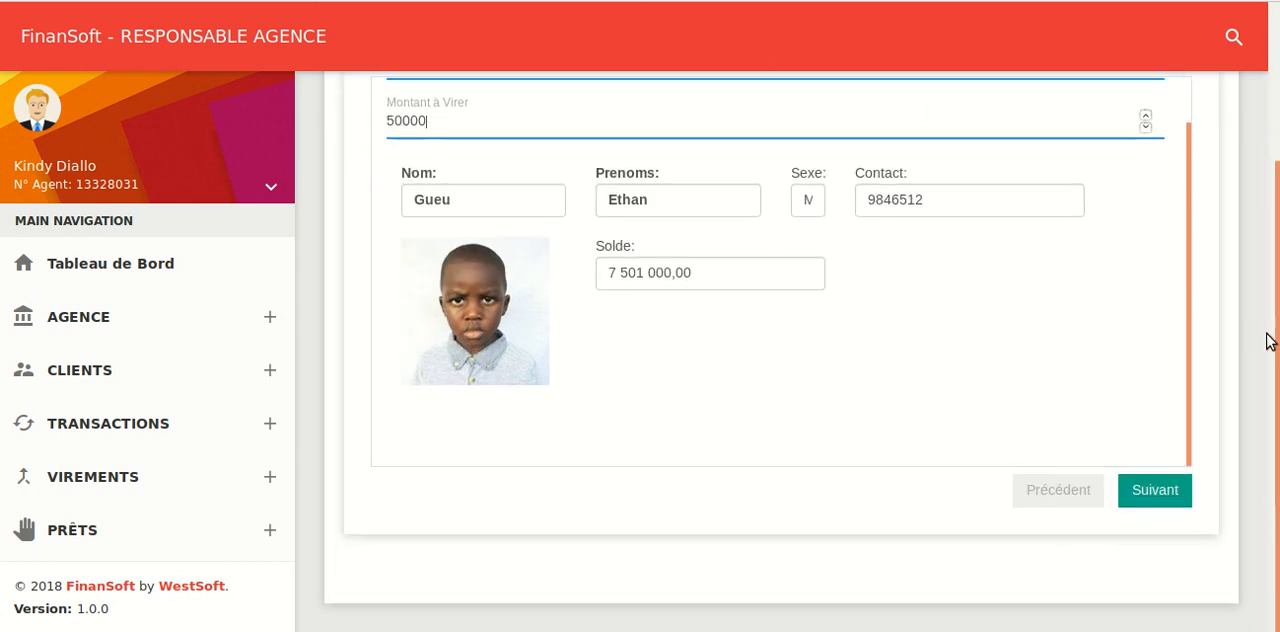
pyautogui.click(1138, 500)
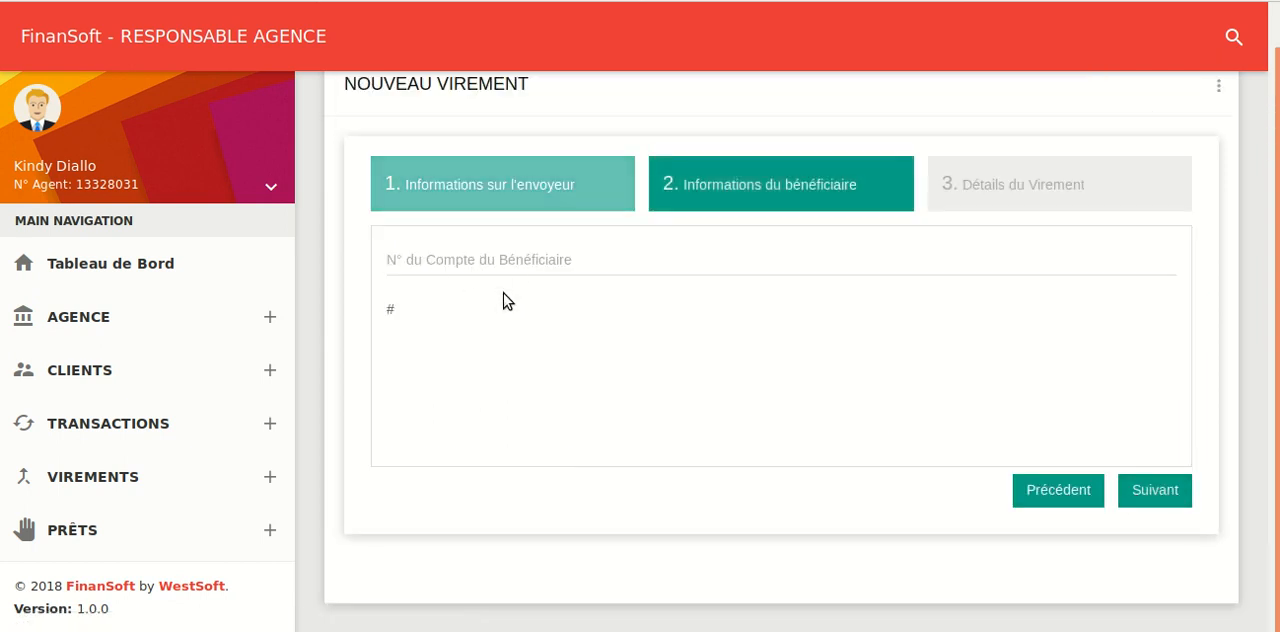
# Copy the second account number from the text editor into the beneficiary account field
pyautogui.hotkey('alt', 'Tab')
pyautogui.moveTo(160, 37); pyautogui.dragTo(44, 36)
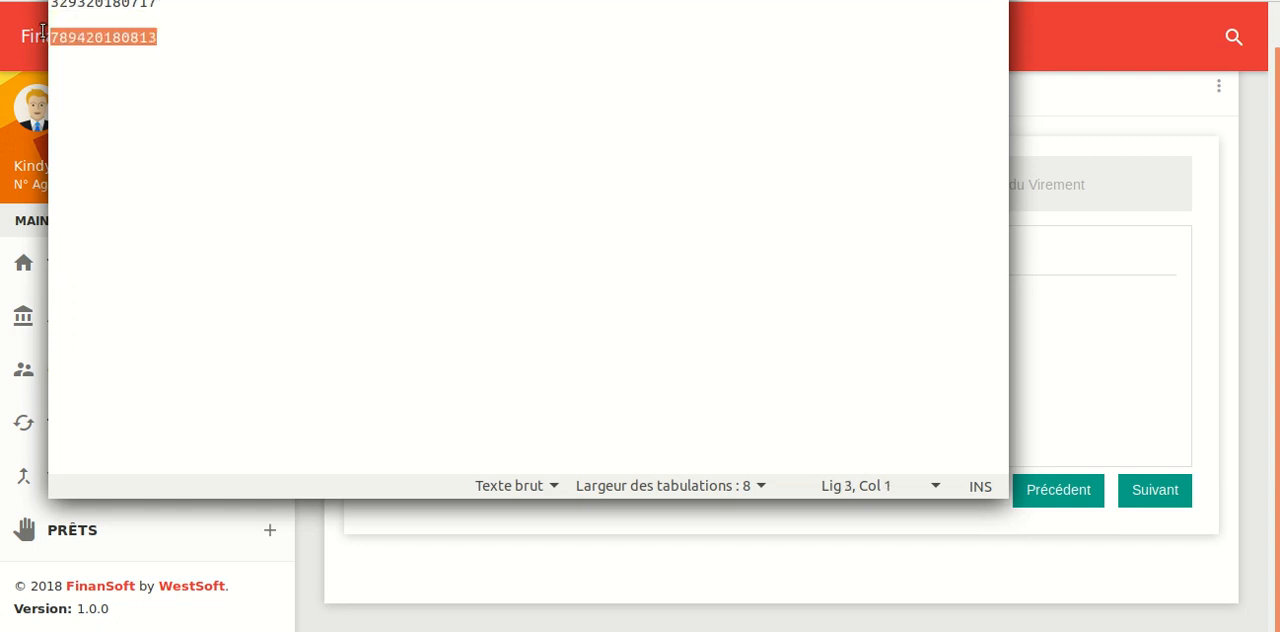
pyautogui.hotkey('alt', 'Tab')
pyautogui.click(523, 265)
pyautogui.hotkey('ctrl', 'v')
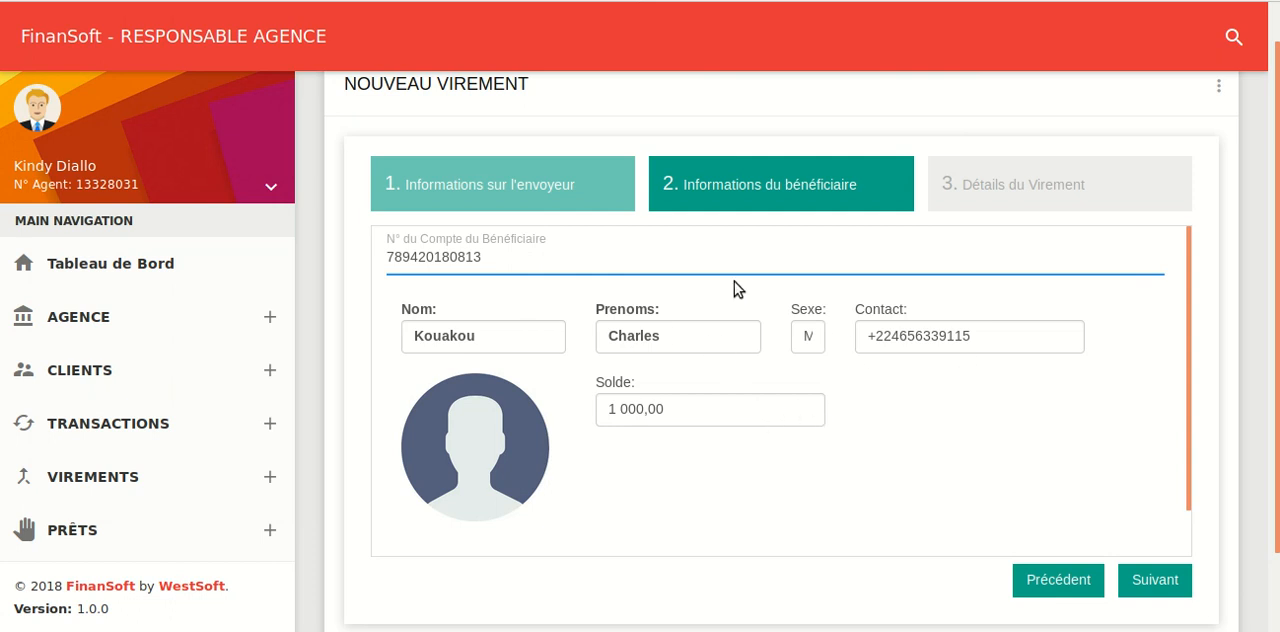
# Continue to the transfer details, accept the transfer and submit it
pyautogui.click(1155, 581)
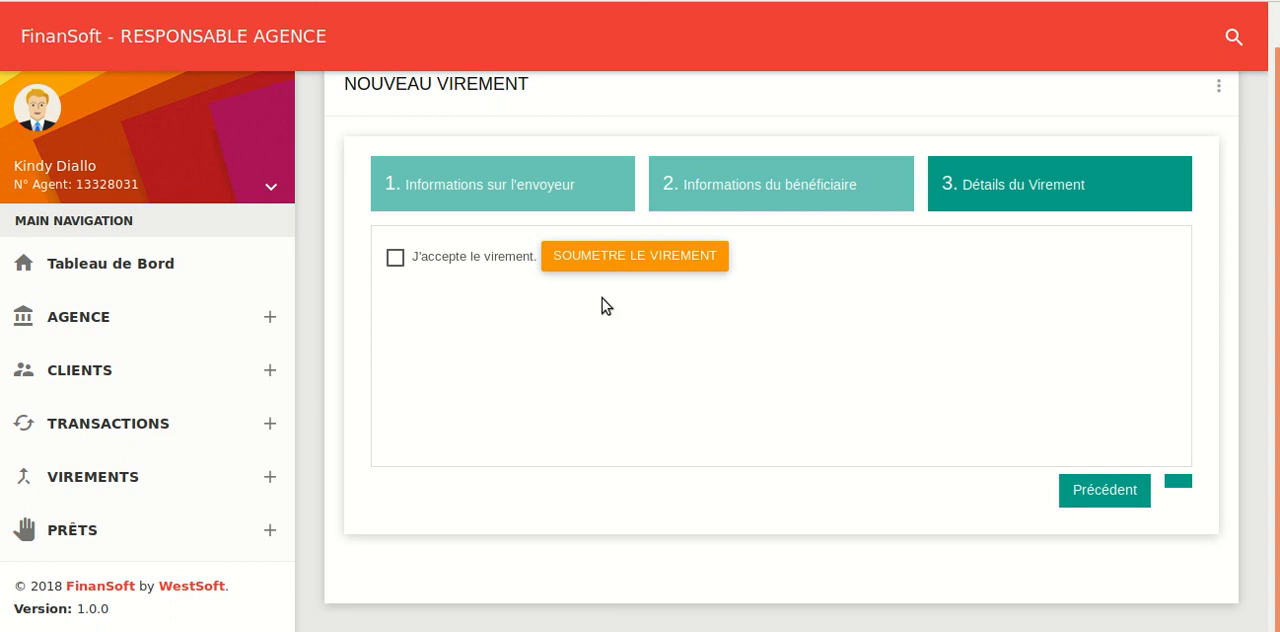
pyautogui.click(396, 259)
pyautogui.click(677, 257)
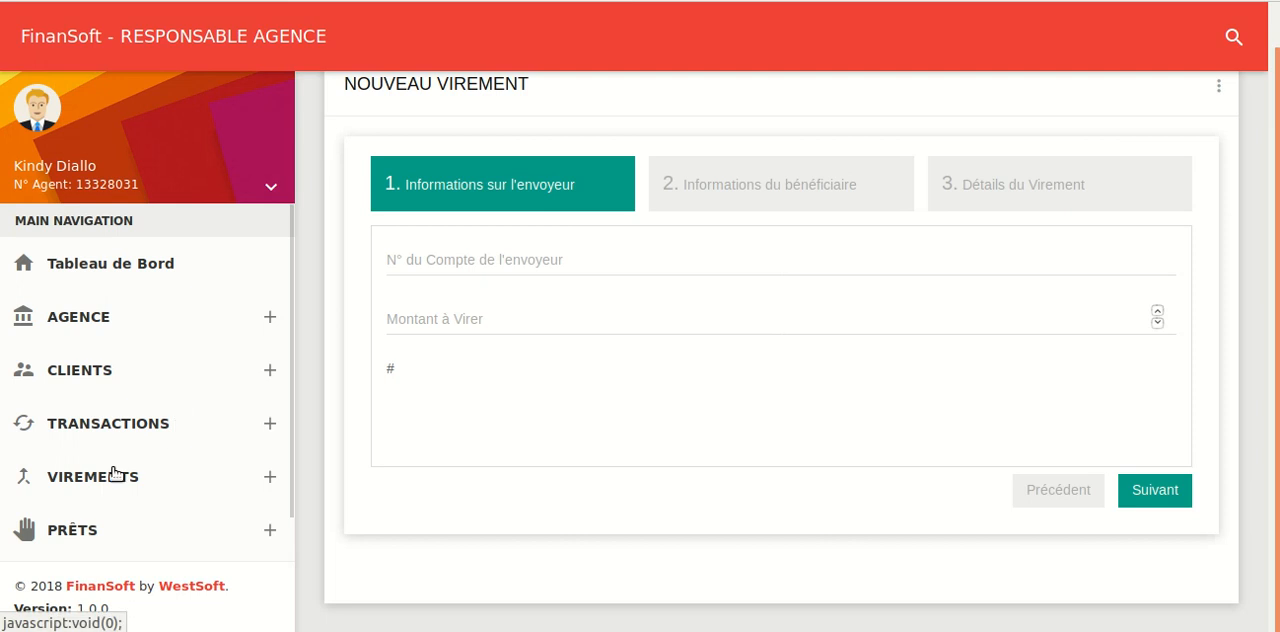
# Display the sent transfers (Virements Envoyés) from 13/08/2018 to 13/08/2018 and look through all columns of the list
pyautogui.click(118, 479)
pyautogui.scroll(-2, 106, 475)
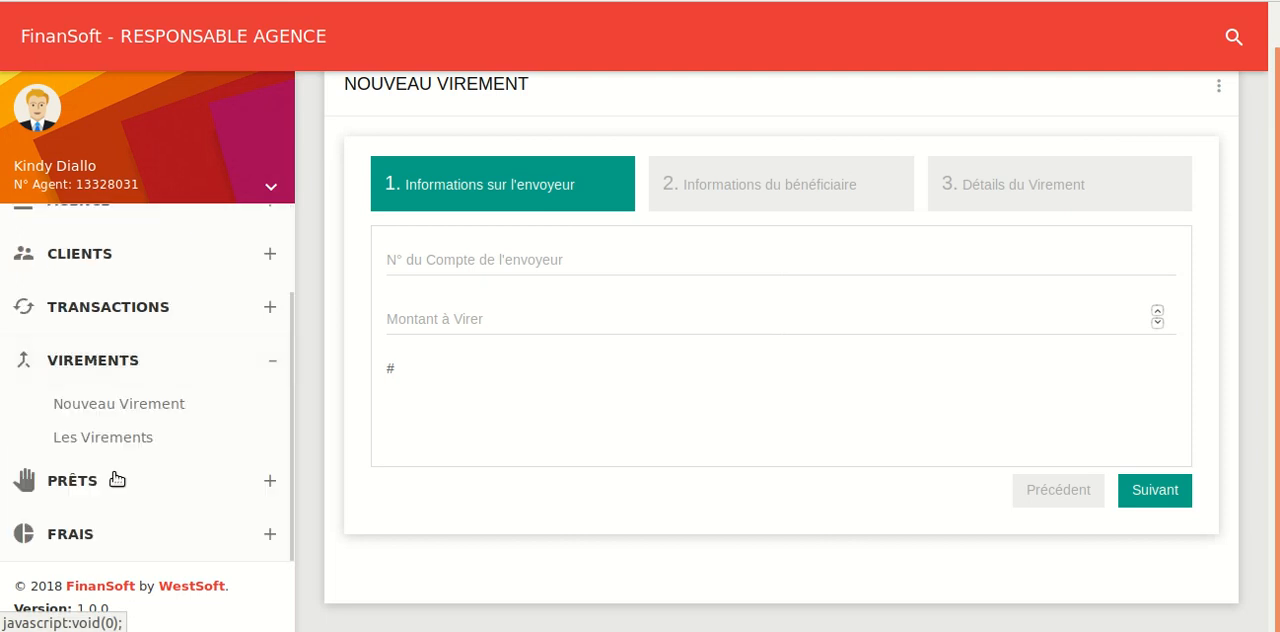
pyautogui.click(103, 436)
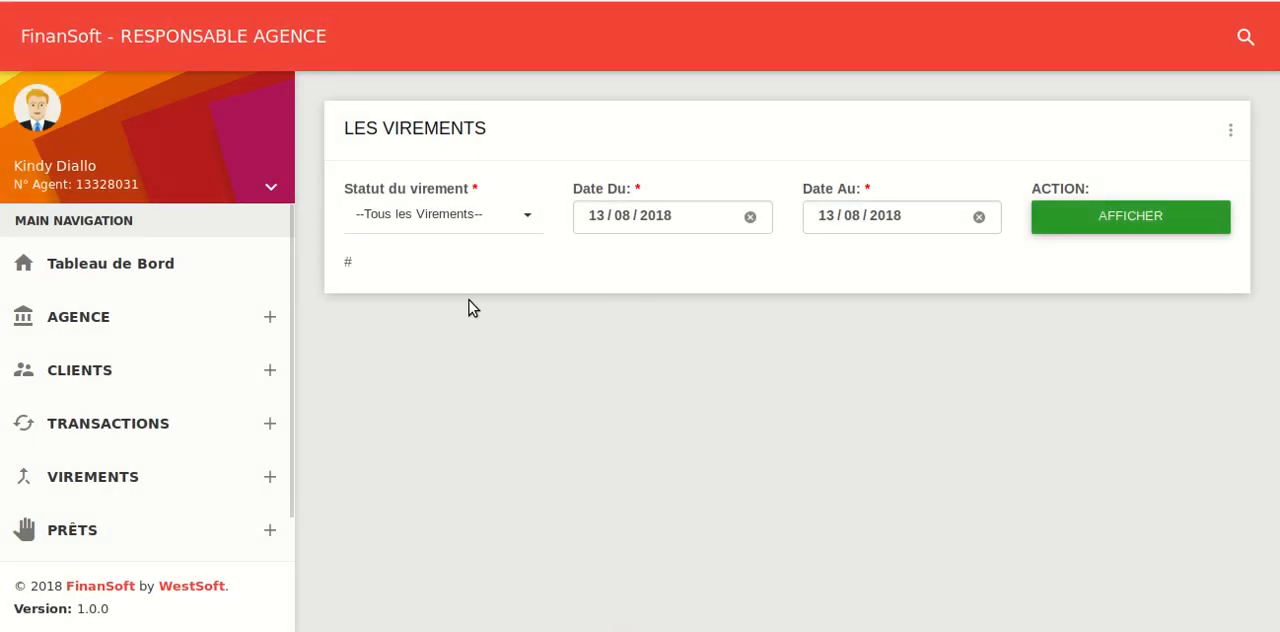
pyautogui.click(491, 227)
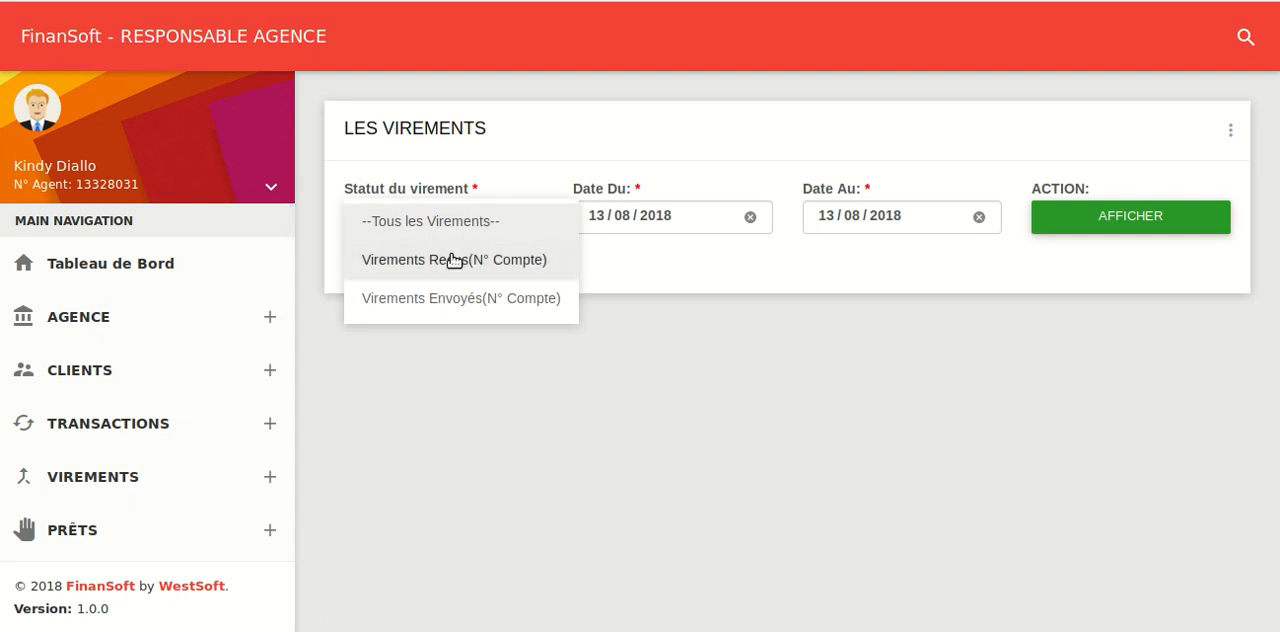
pyautogui.click(468, 299)
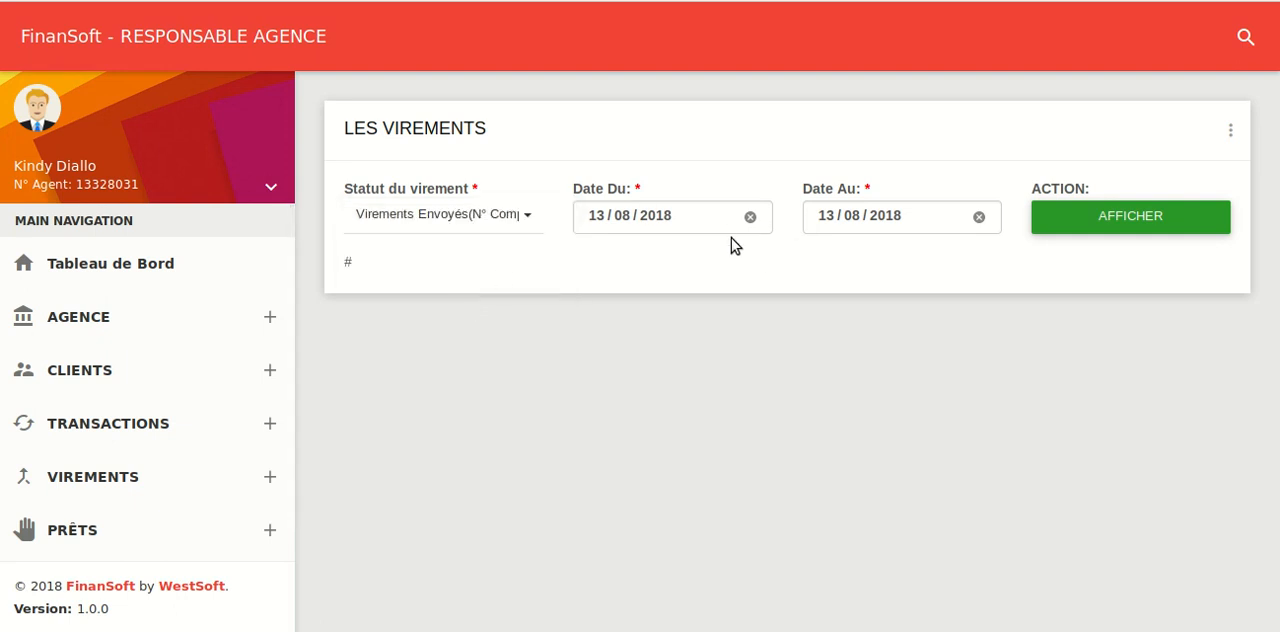
pyautogui.click(1098, 215)
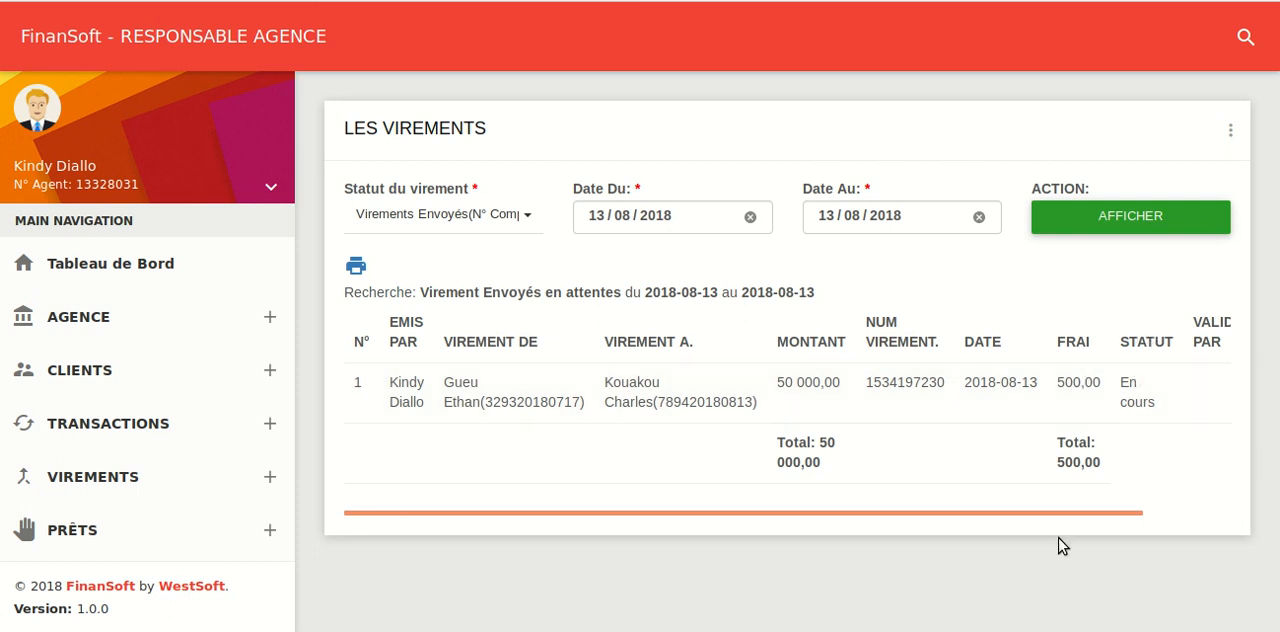
pyautogui.moveTo(1063, 510); pyautogui.dragTo(1163, 511)
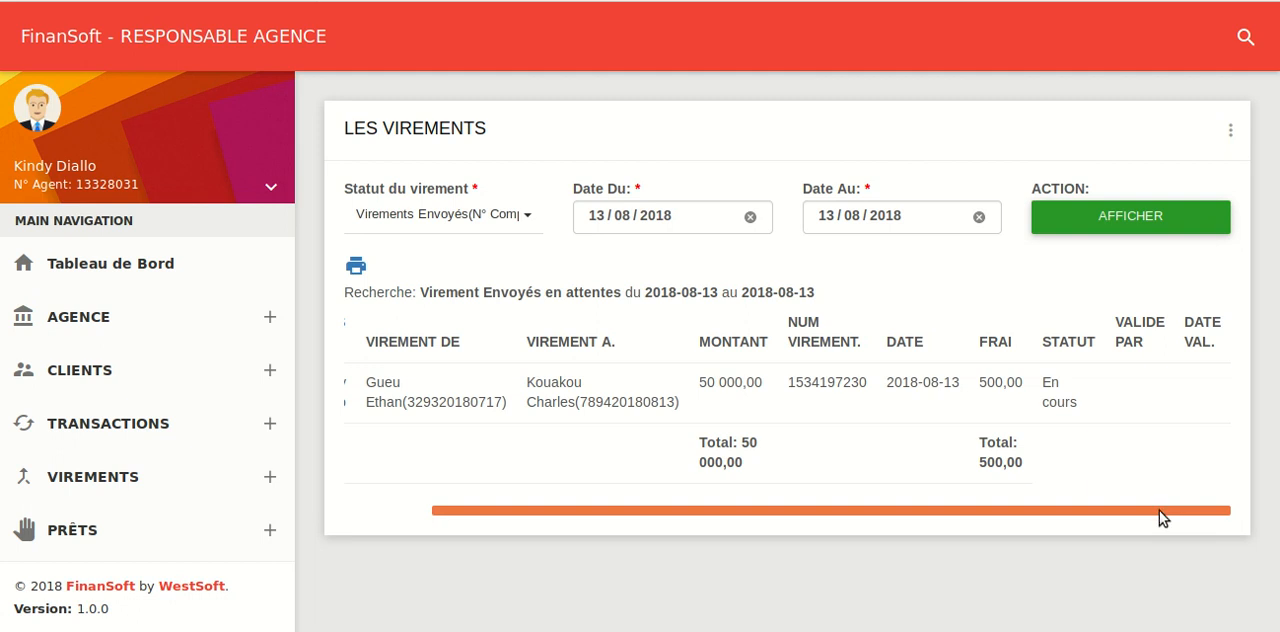
pyautogui.moveTo(1159, 510); pyautogui.dragTo(1031, 549)
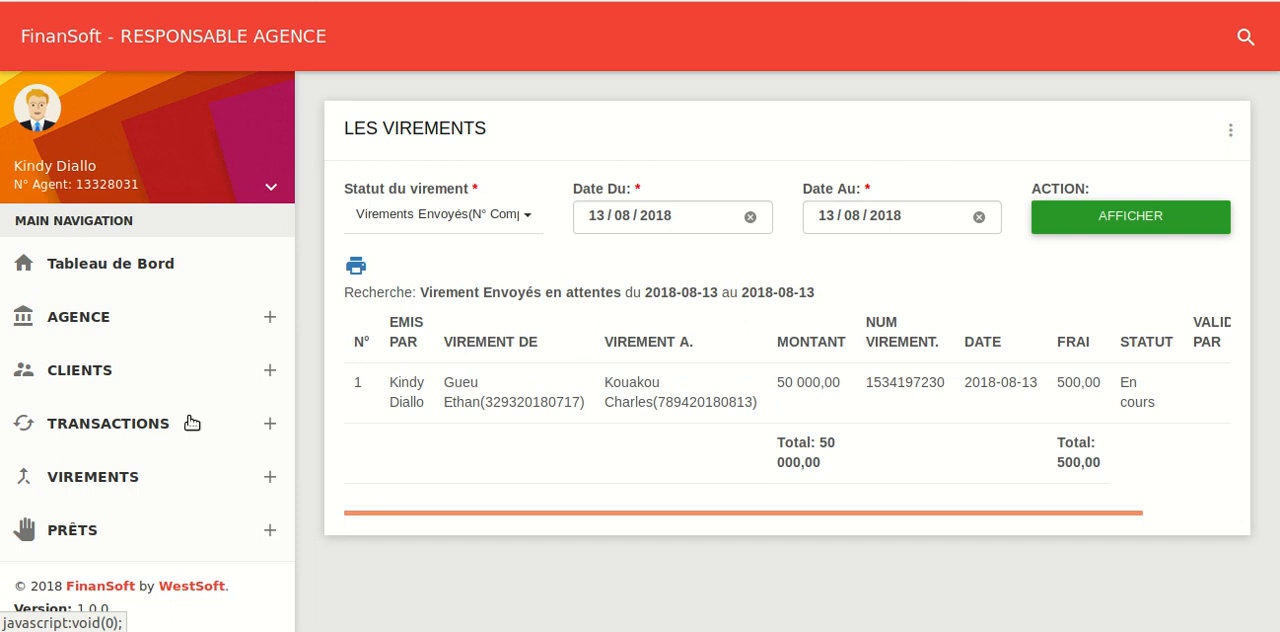
# Return to the dashboard and look at the summary tiles and the recently registered clients
pyautogui.click(110, 264)
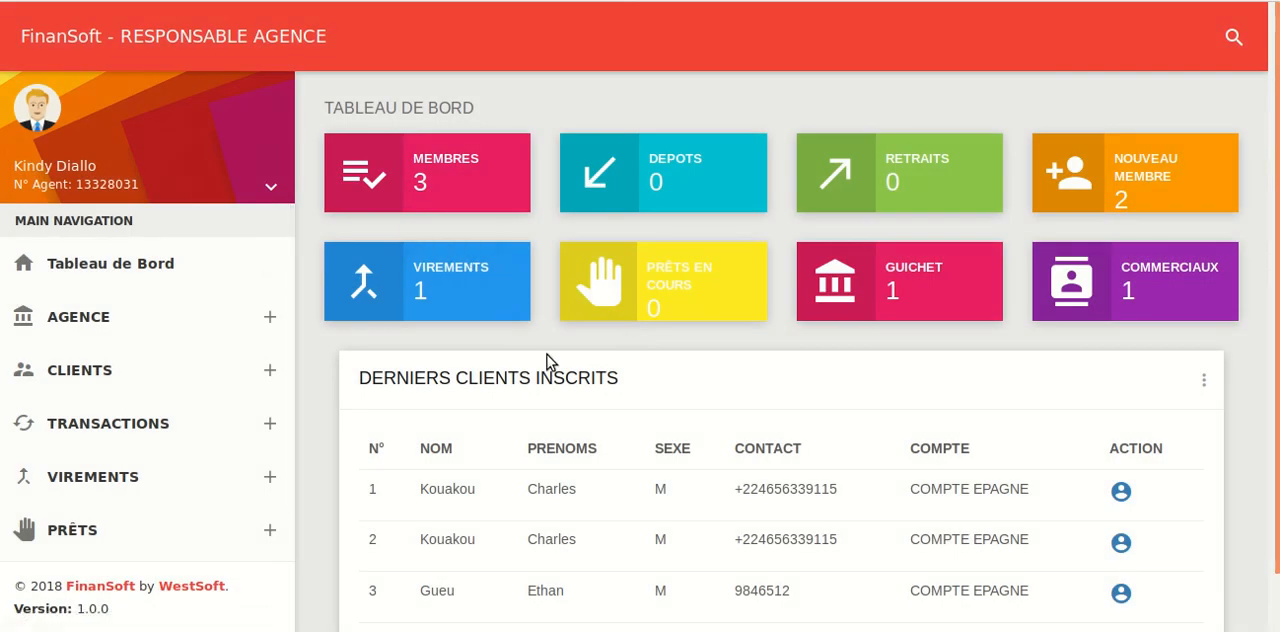
pyautogui.scroll(-1, 547, 362)
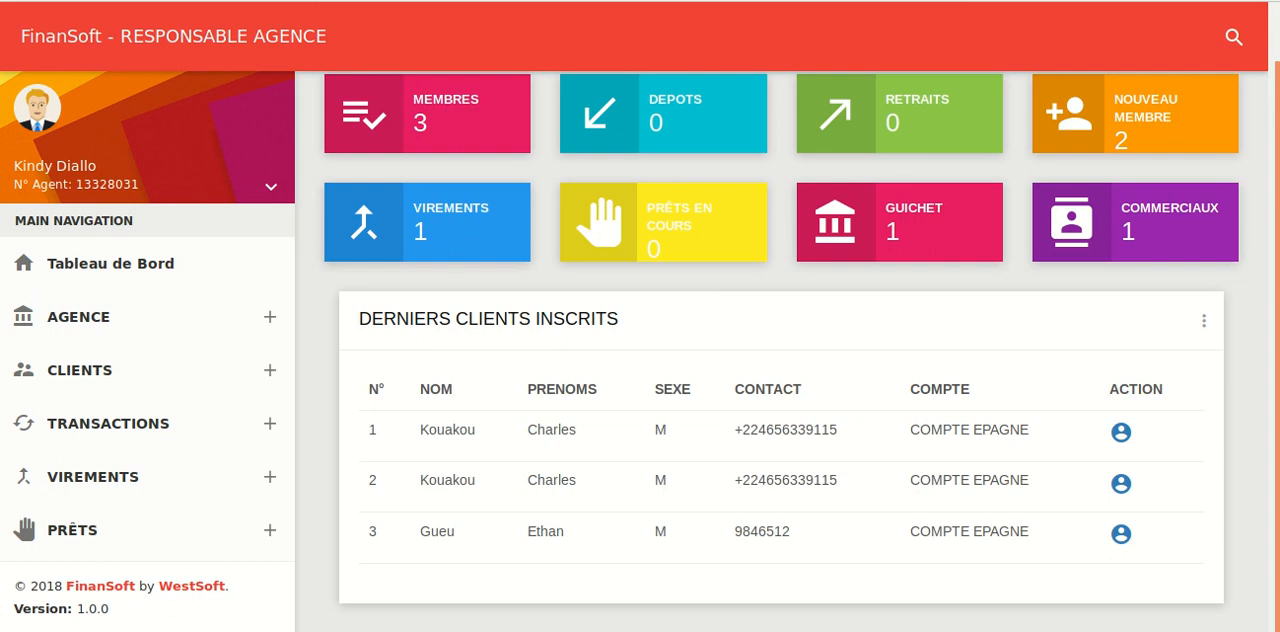
pyautogui.click(1030, 0)
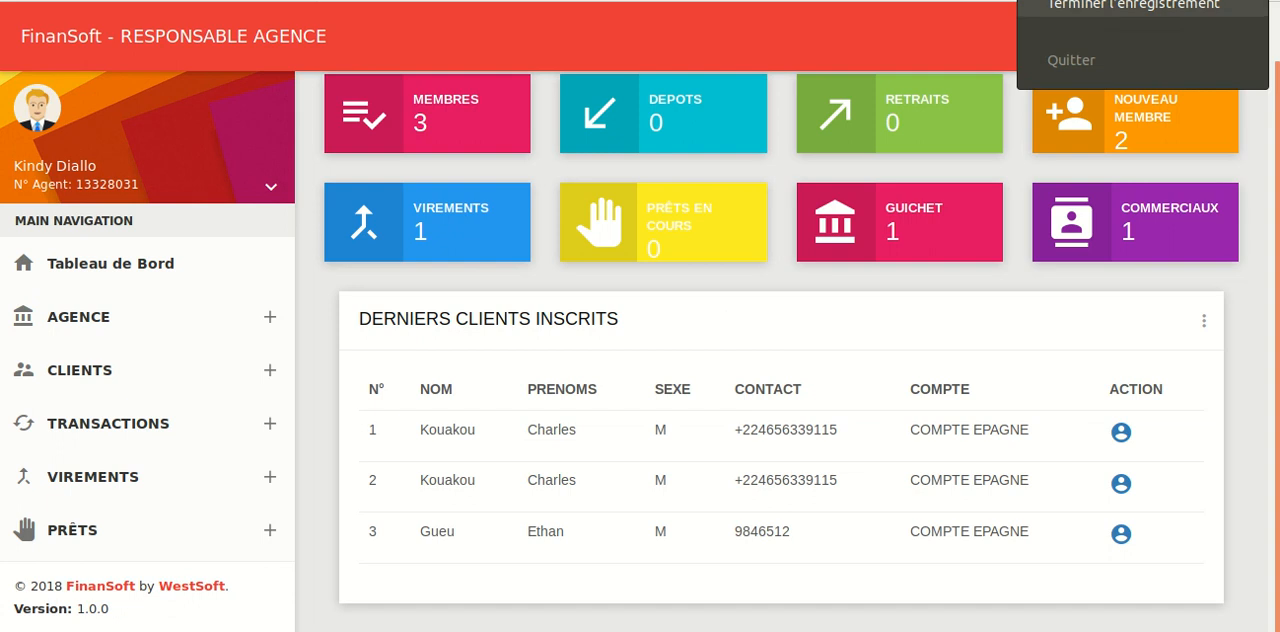